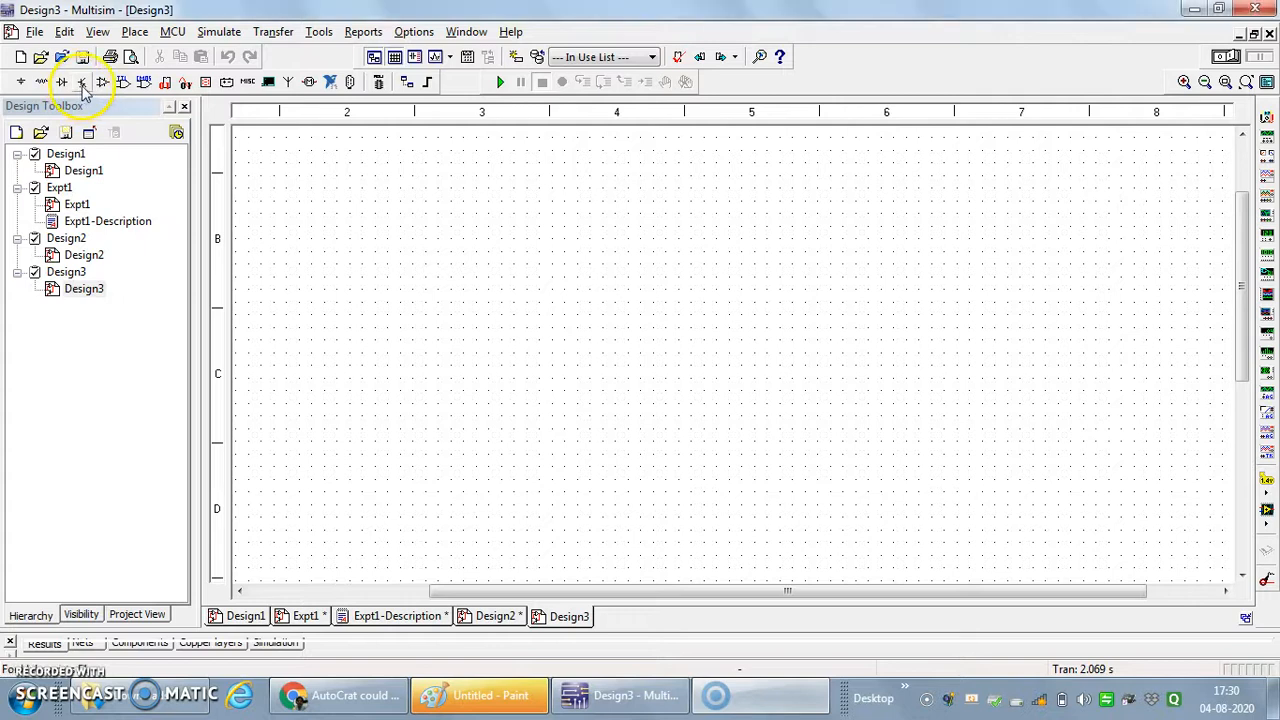
- Place a 2N7000 N-channel enhancement MOSFET from the MOS_ENH_N transistor family in the middle of the schematic
left_click(83, 83)
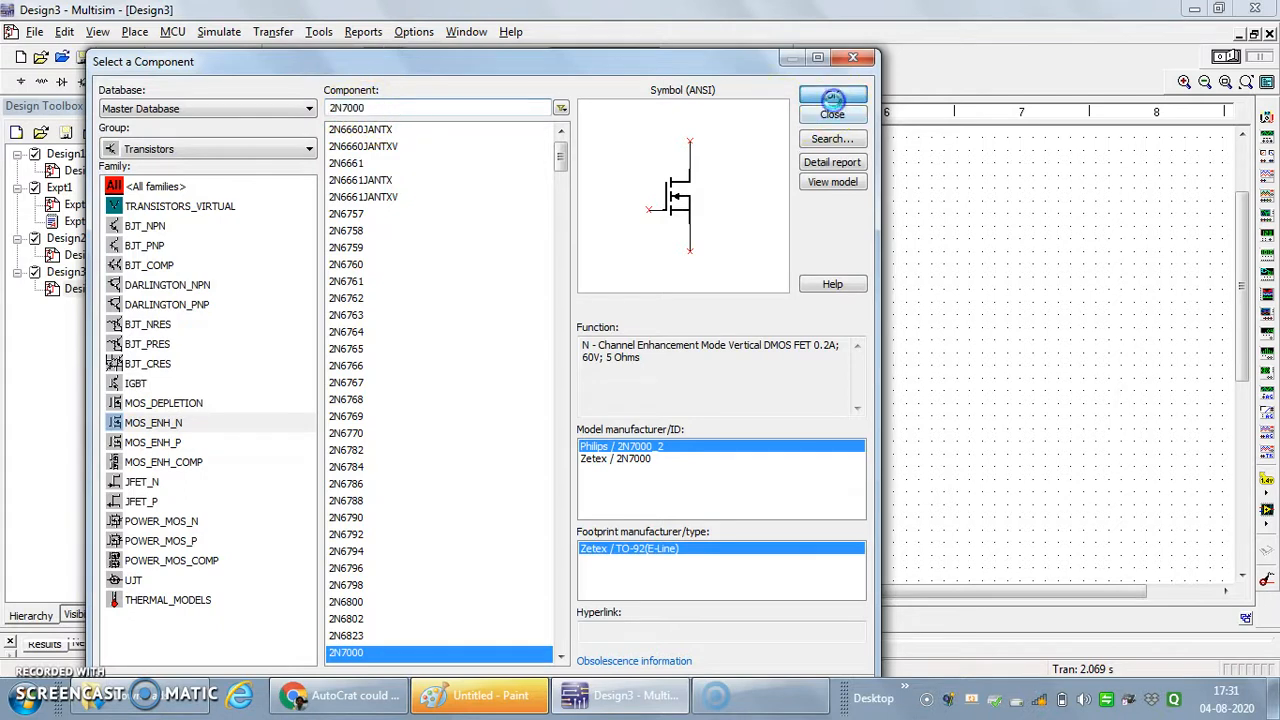
left_click(833, 96)
left_click(617, 325)
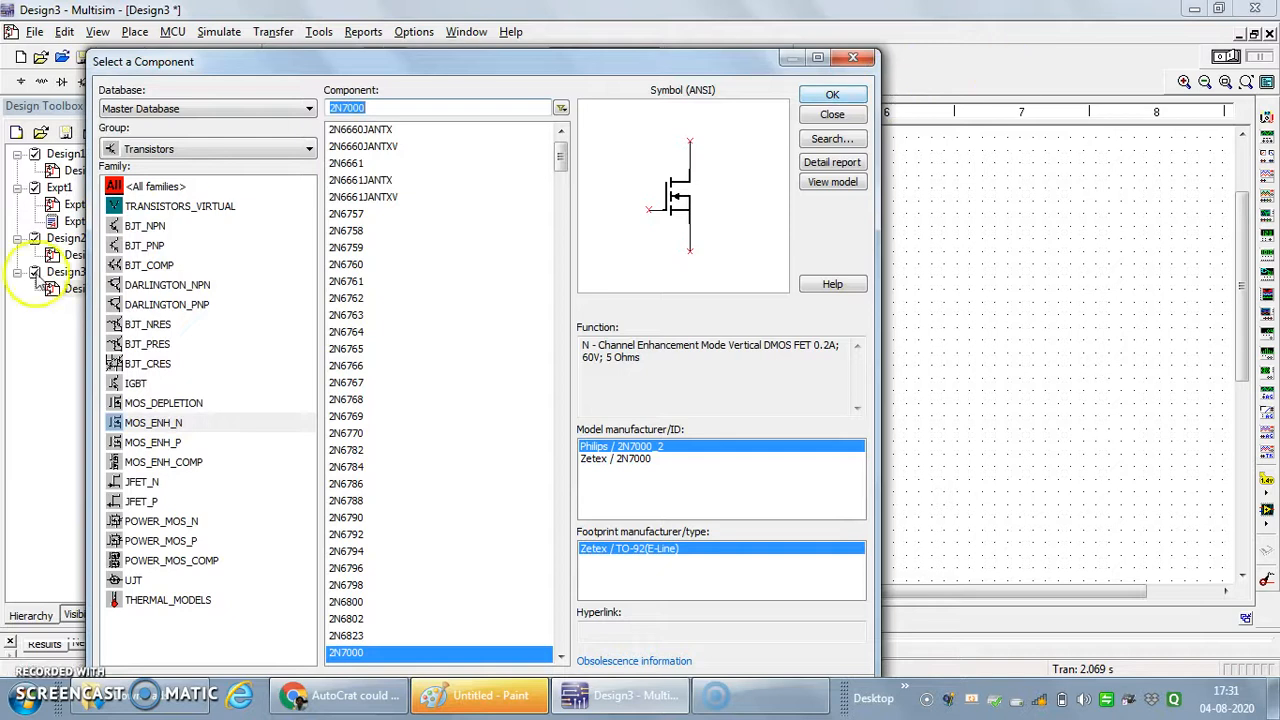
- Place a VDD supply from the POWER_SOURCES family above the transistor, slightly to its left
left_click(284, 150)
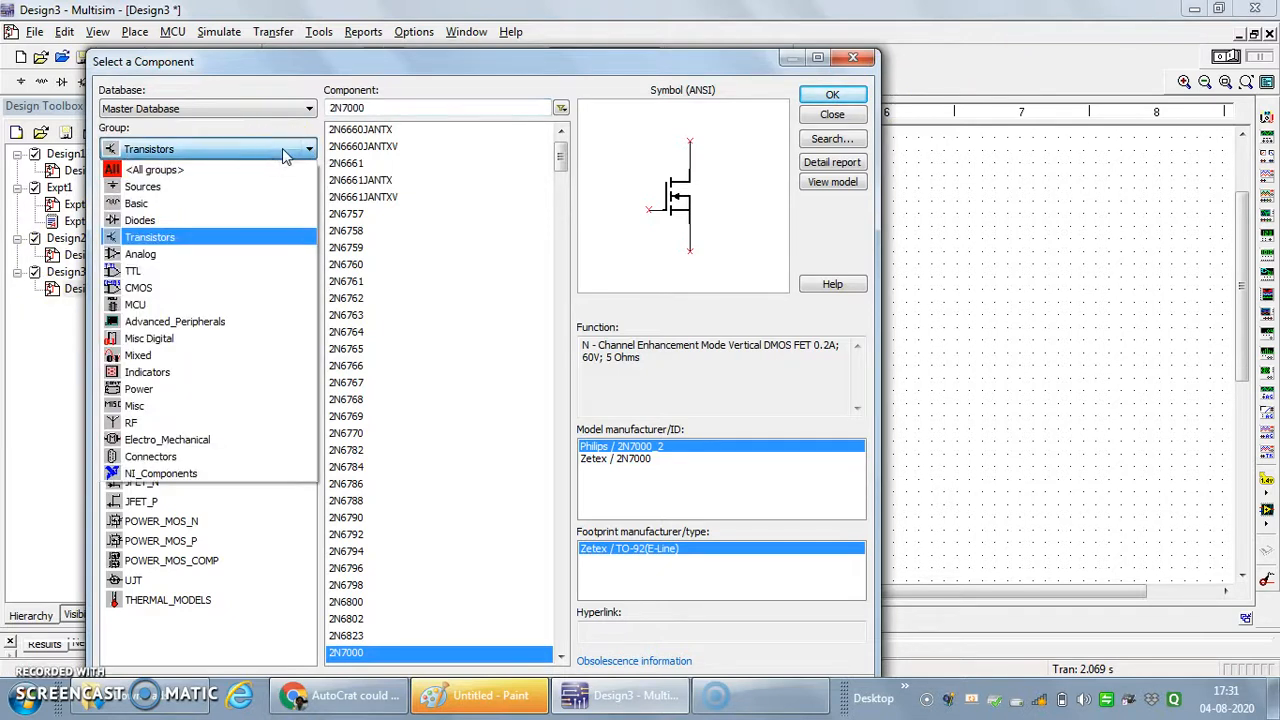
left_click(252, 188)
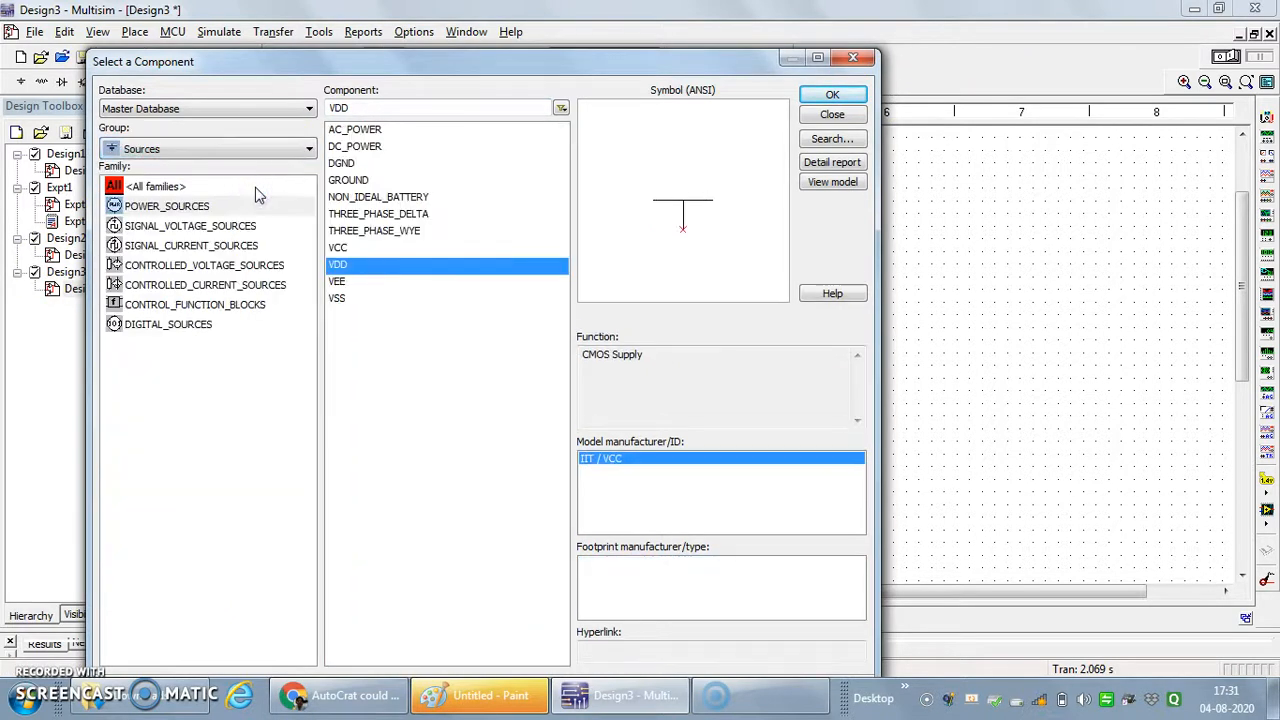
left_click(373, 147)
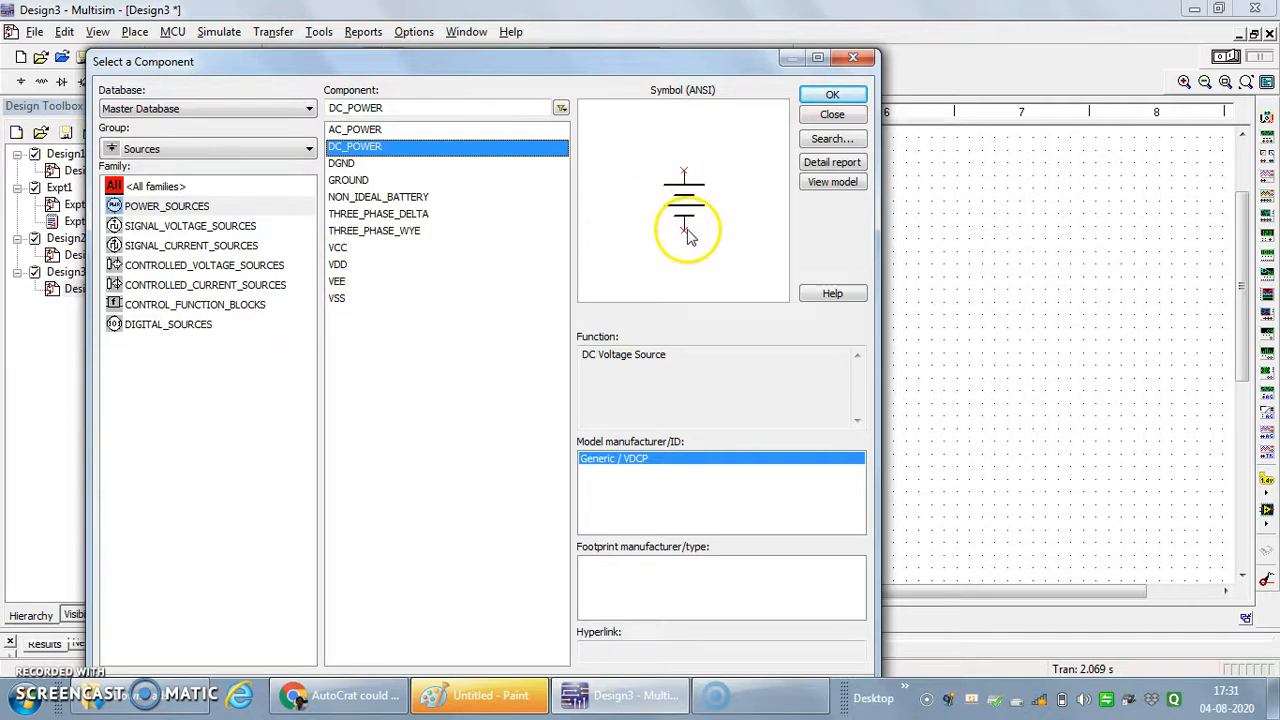
left_click(352, 266)
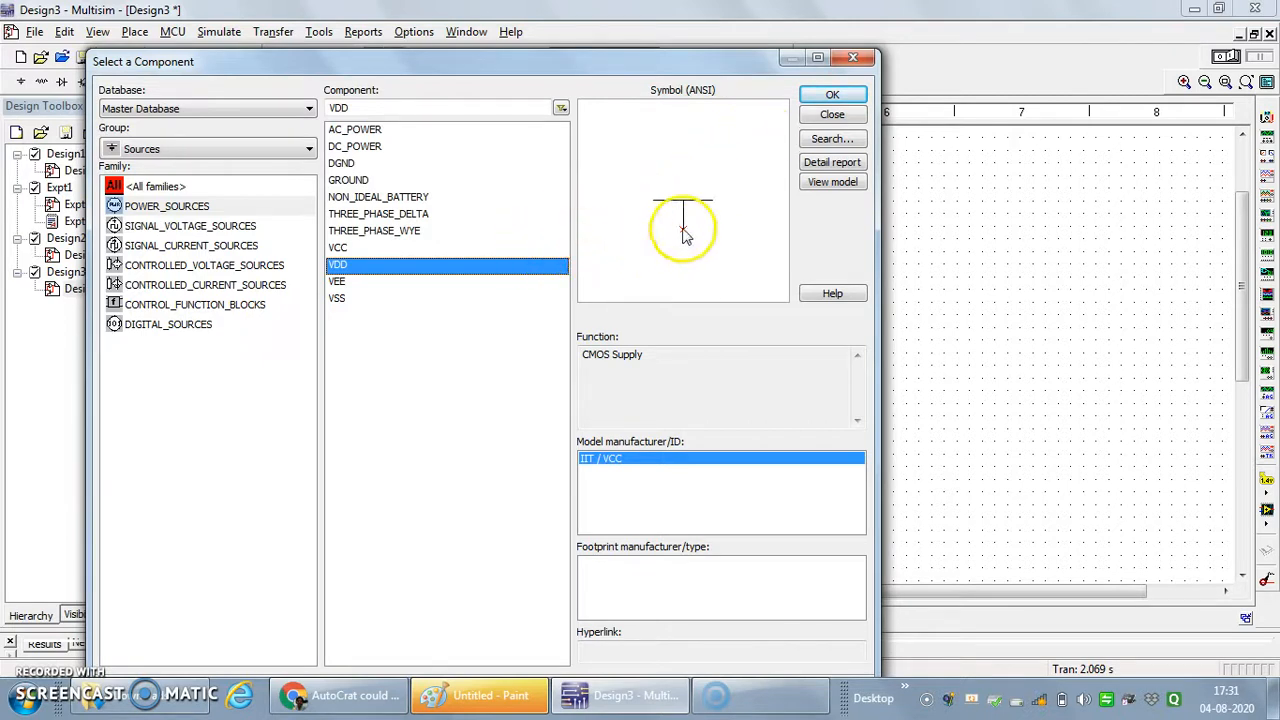
left_click(840, 94)
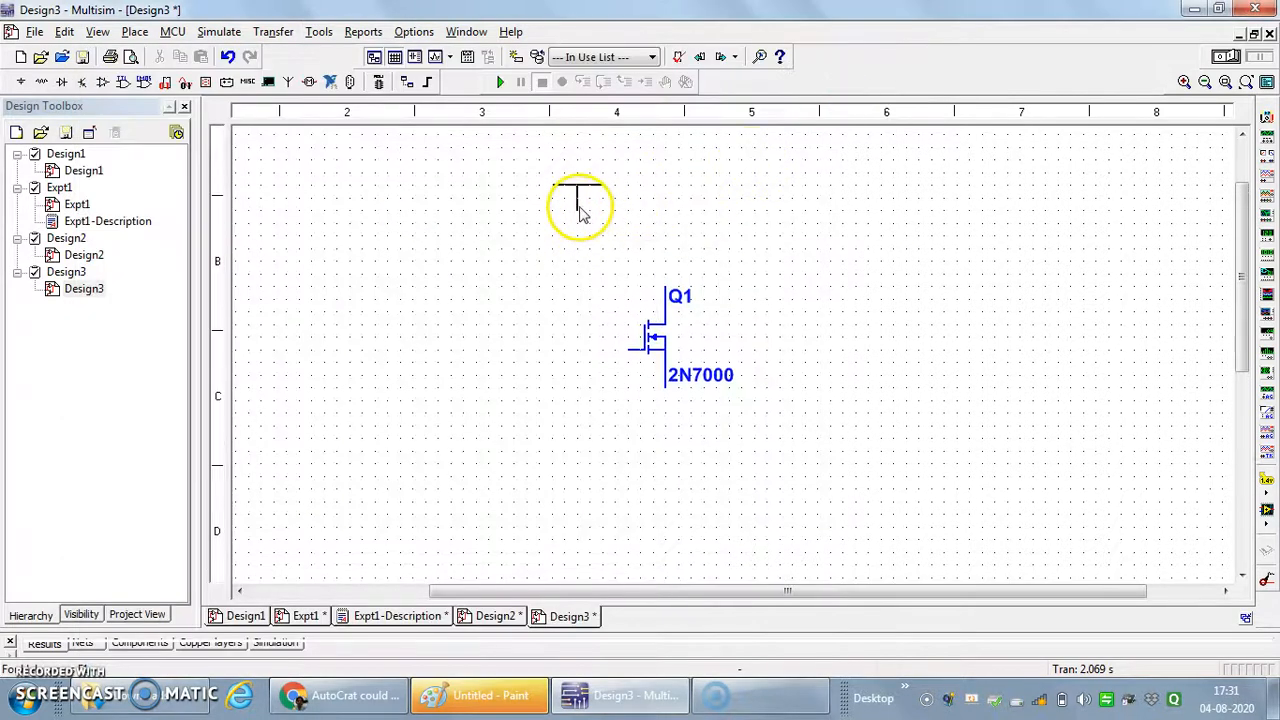
key("Escape")
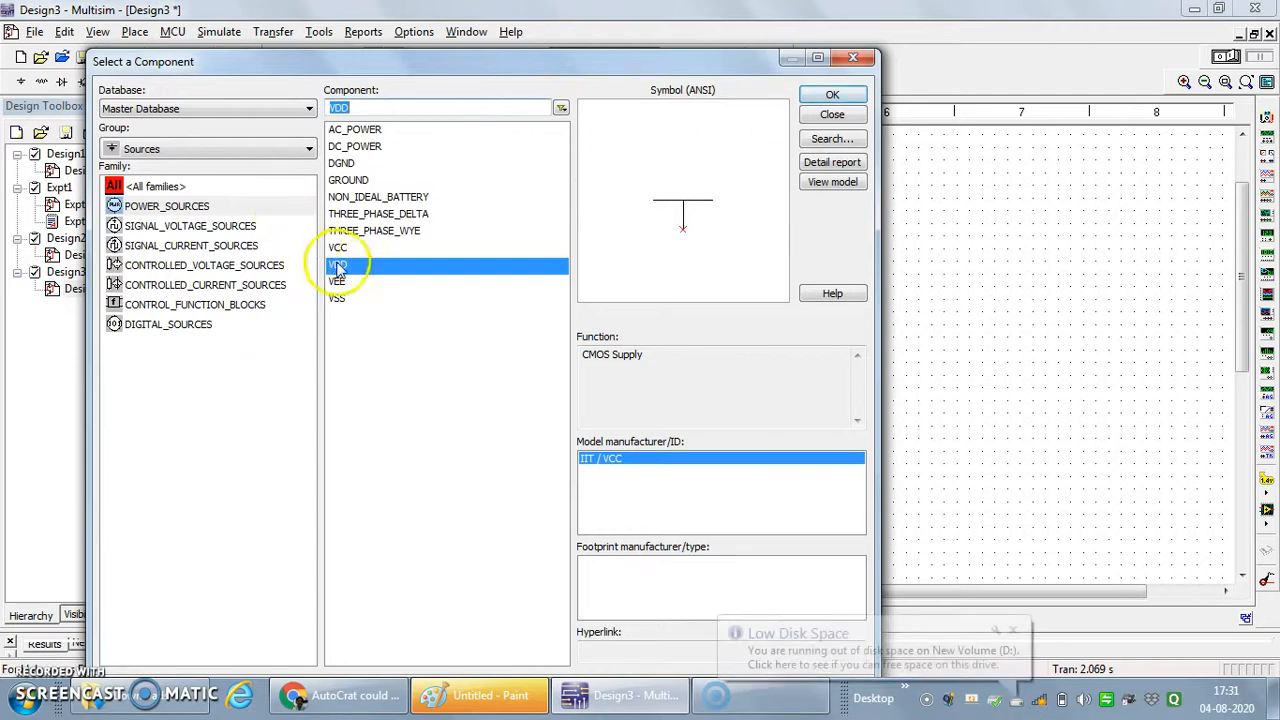
- Place a GROUND symbol from the power sources below the transistor, slightly to its left
left_click(360, 182)
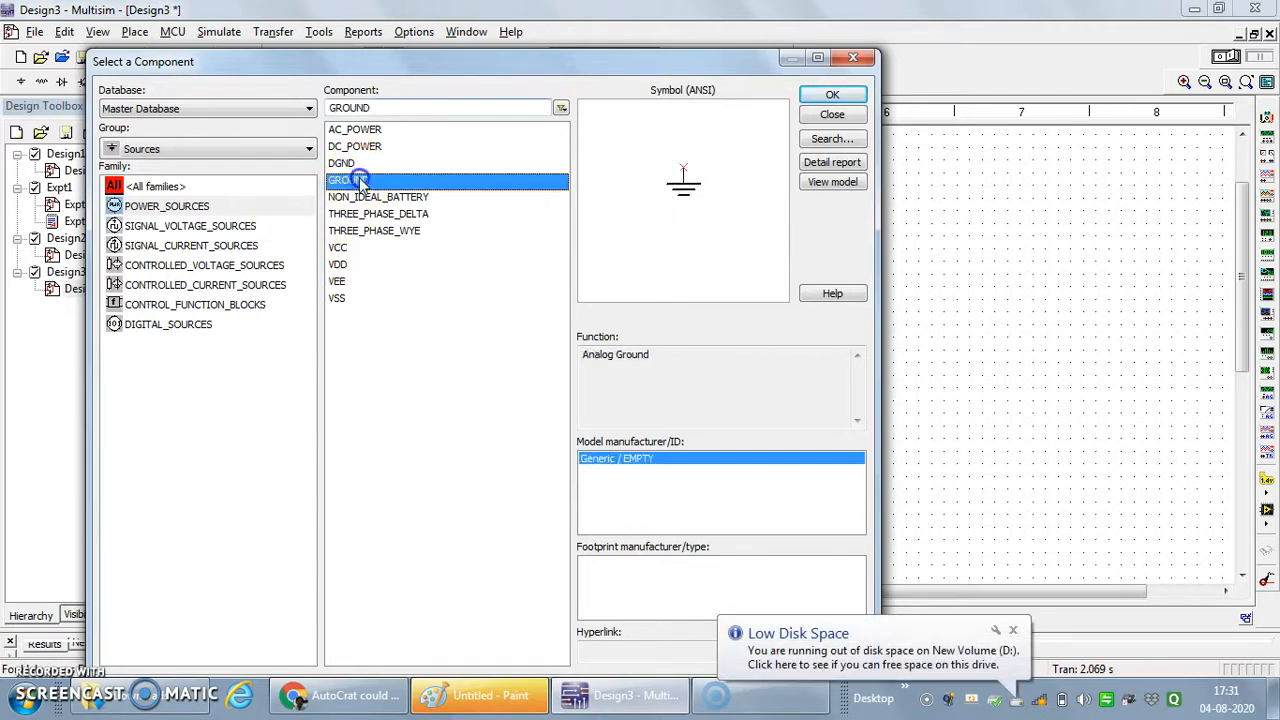
left_click(830, 94)
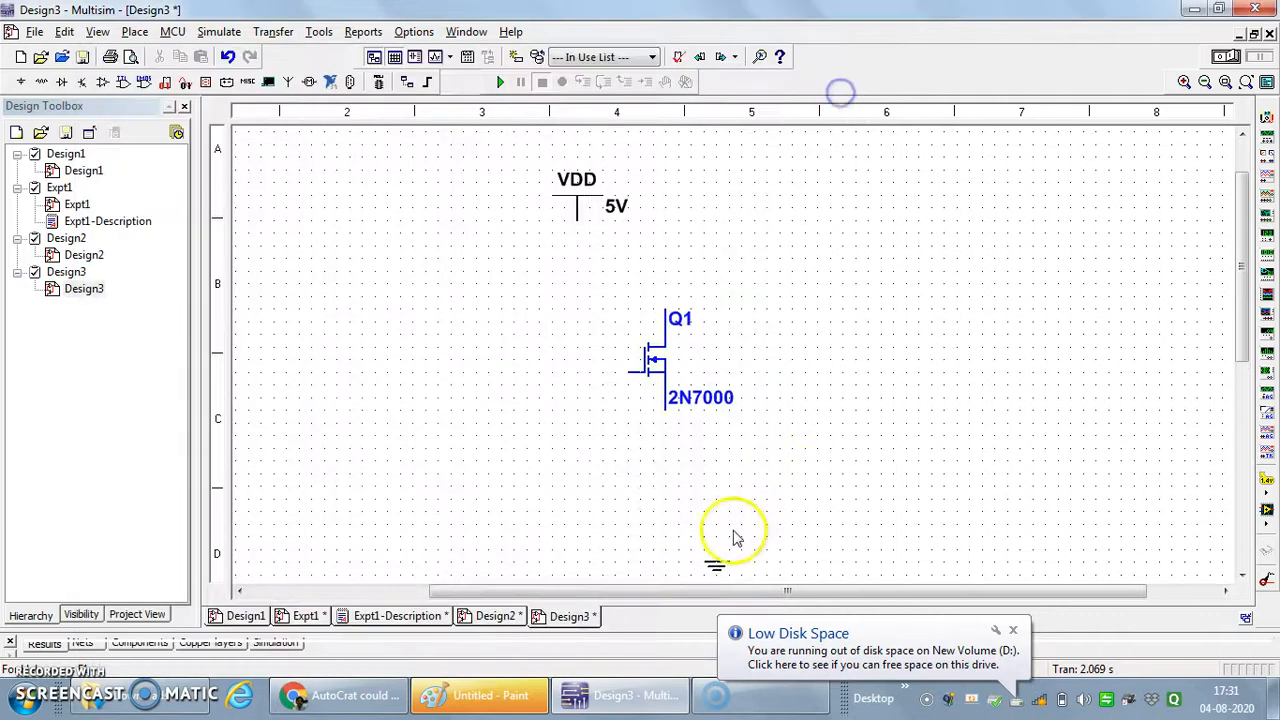
left_click(569, 382)
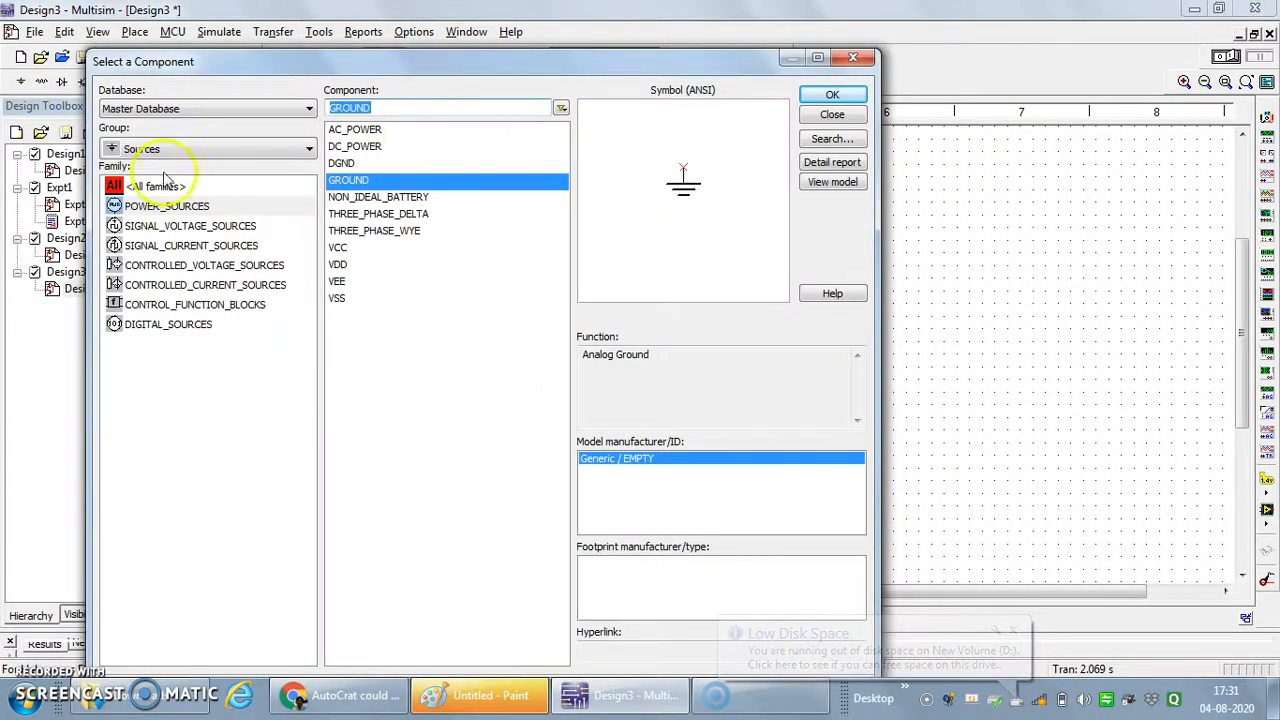
- Place a 1k resistor from the Basic group to the left of the ground symbol and finish placing components
left_click(193, 148)
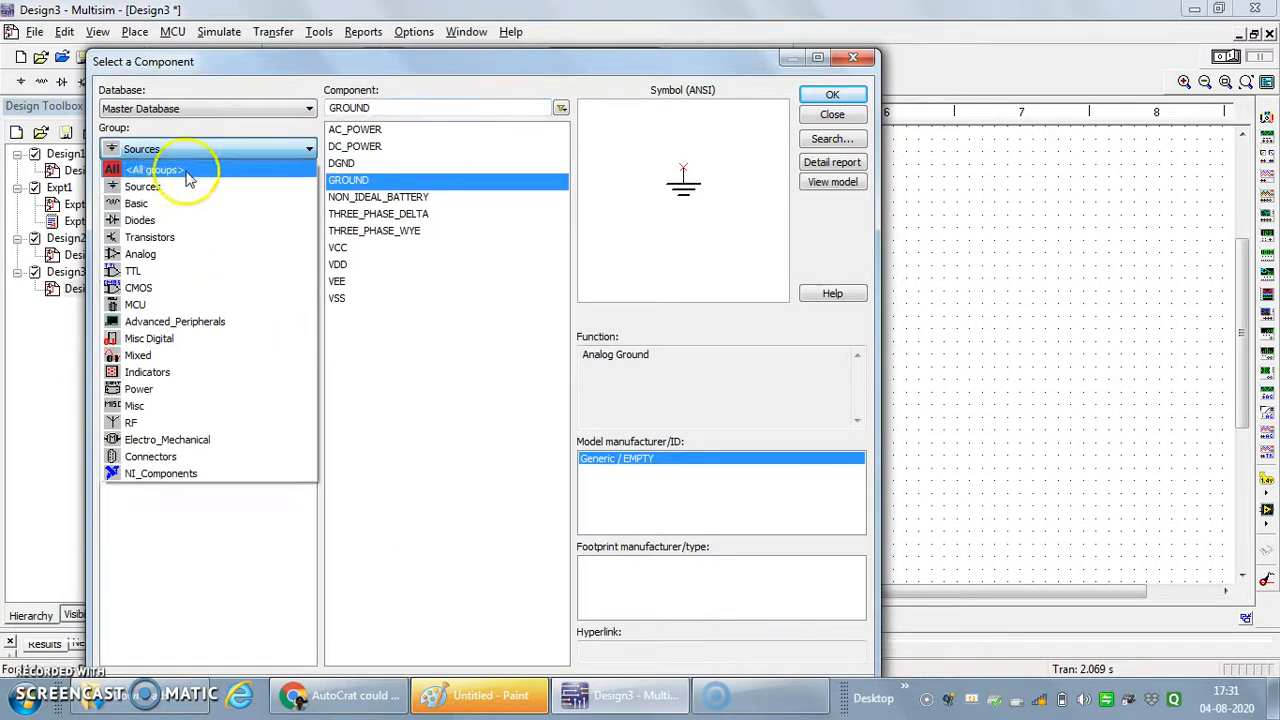
left_click(190, 205)
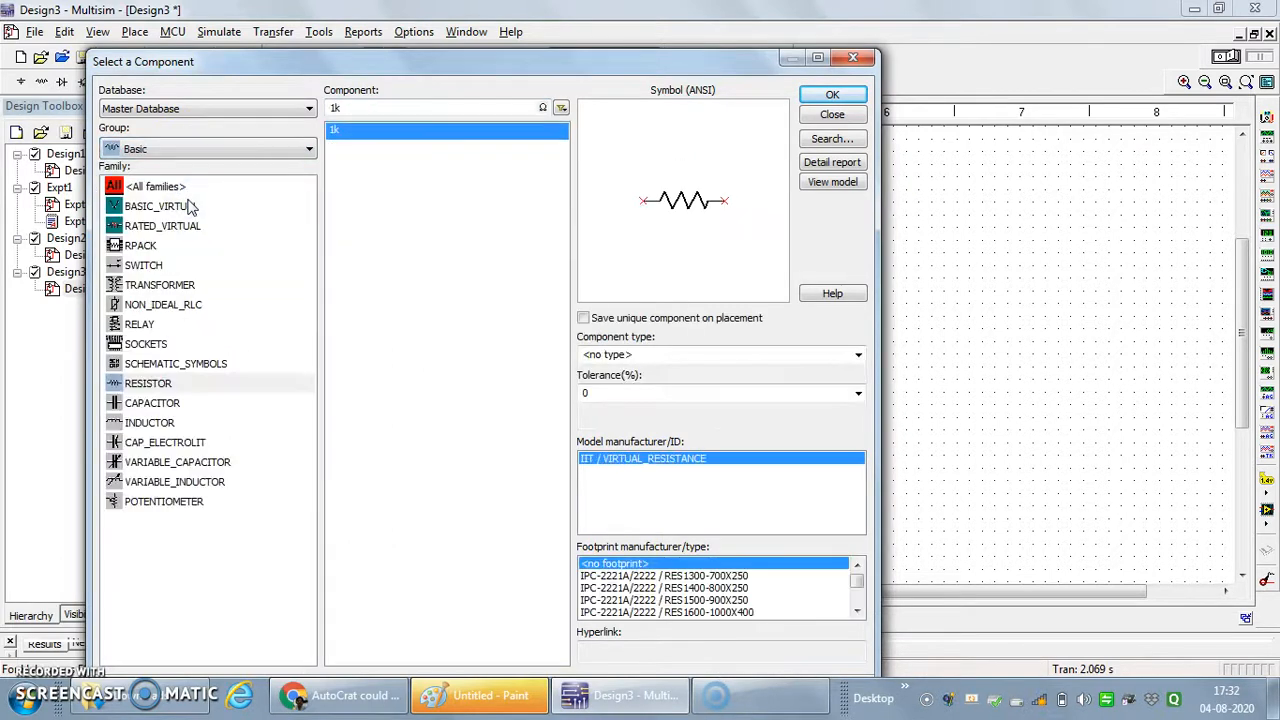
left_click(830, 96)
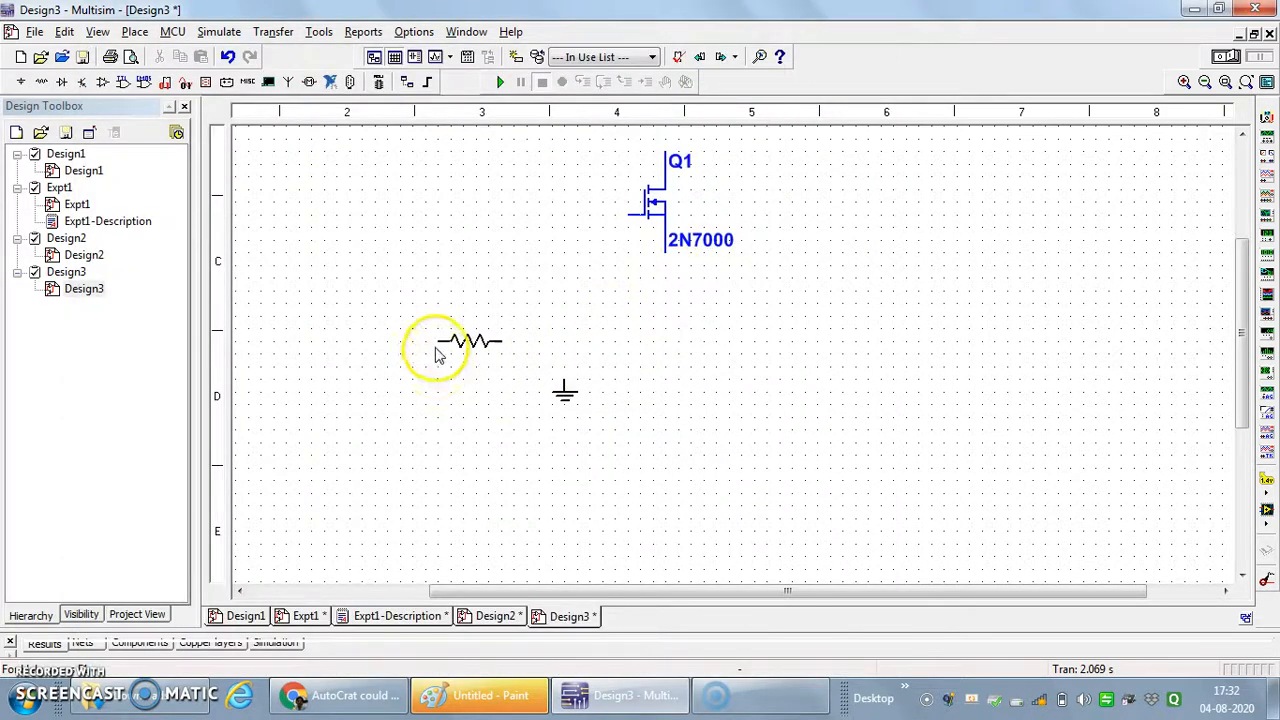
left_click(421, 325)
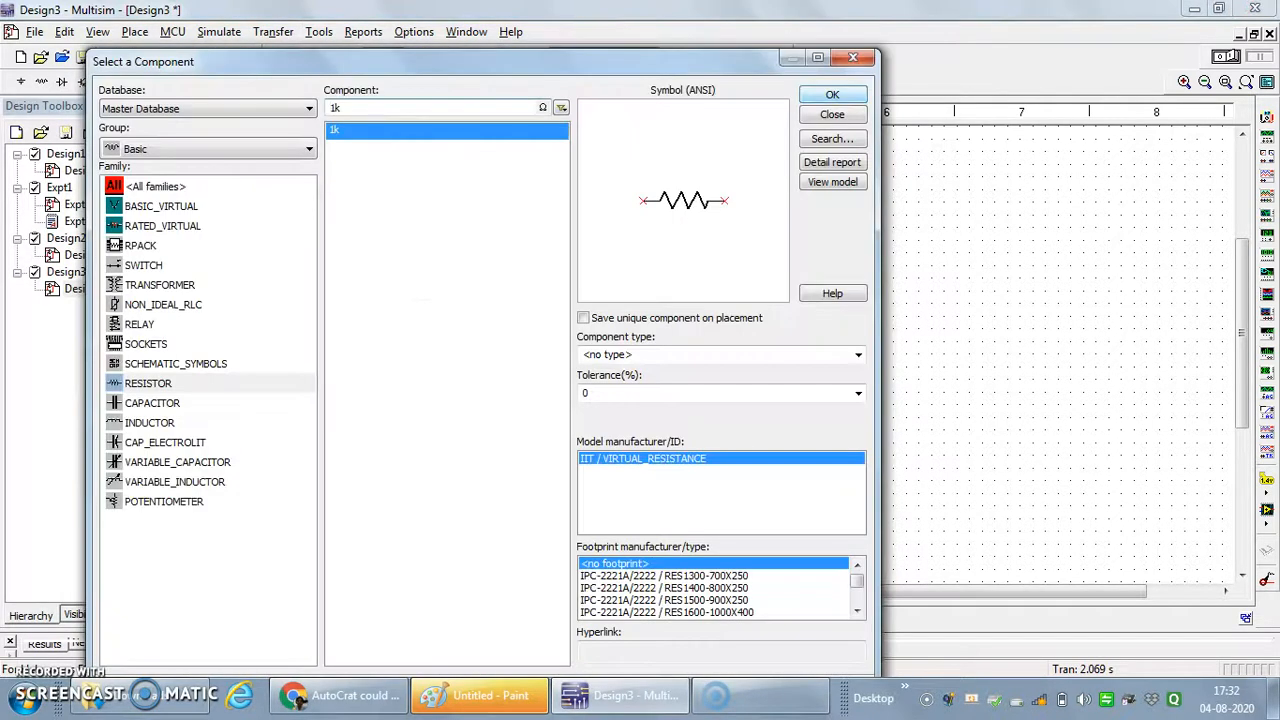
left_click(853, 57)
- Rotate resistor R1 90° clockwise so that it stands vertically
left_click_drag(1252, 320, 1258, 262)
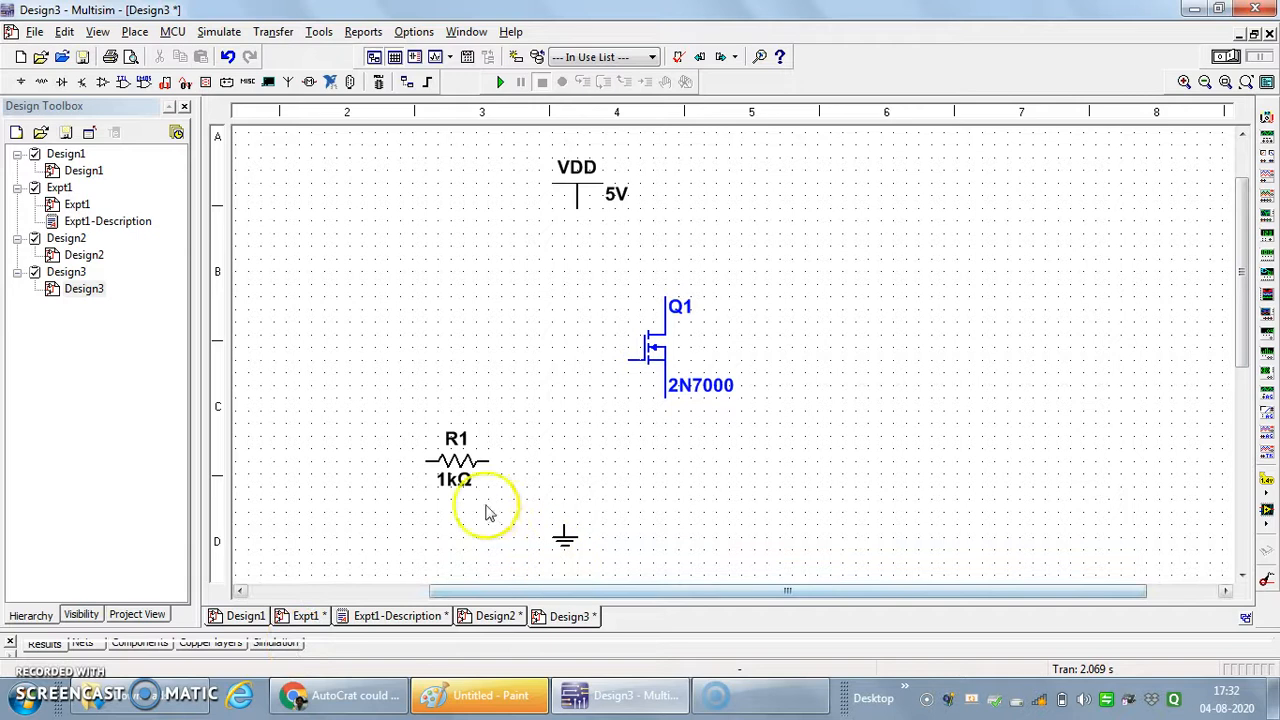
left_click(462, 458)
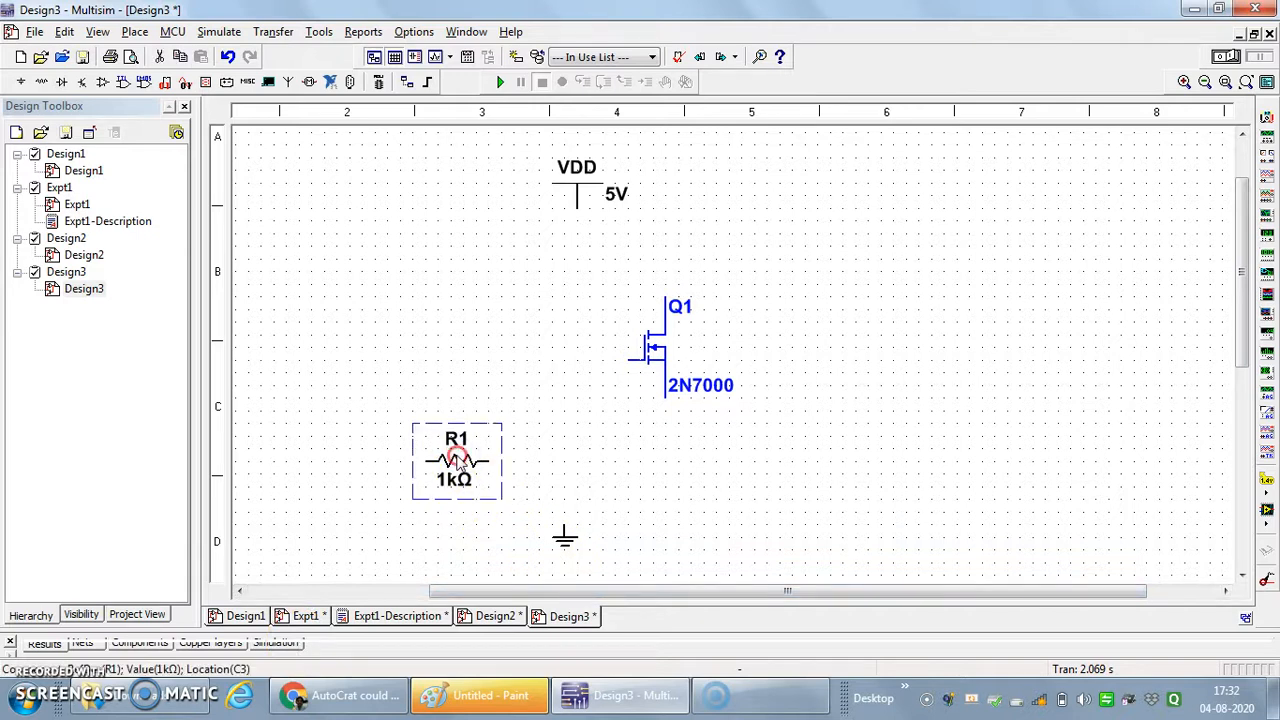
right_click(457, 460)
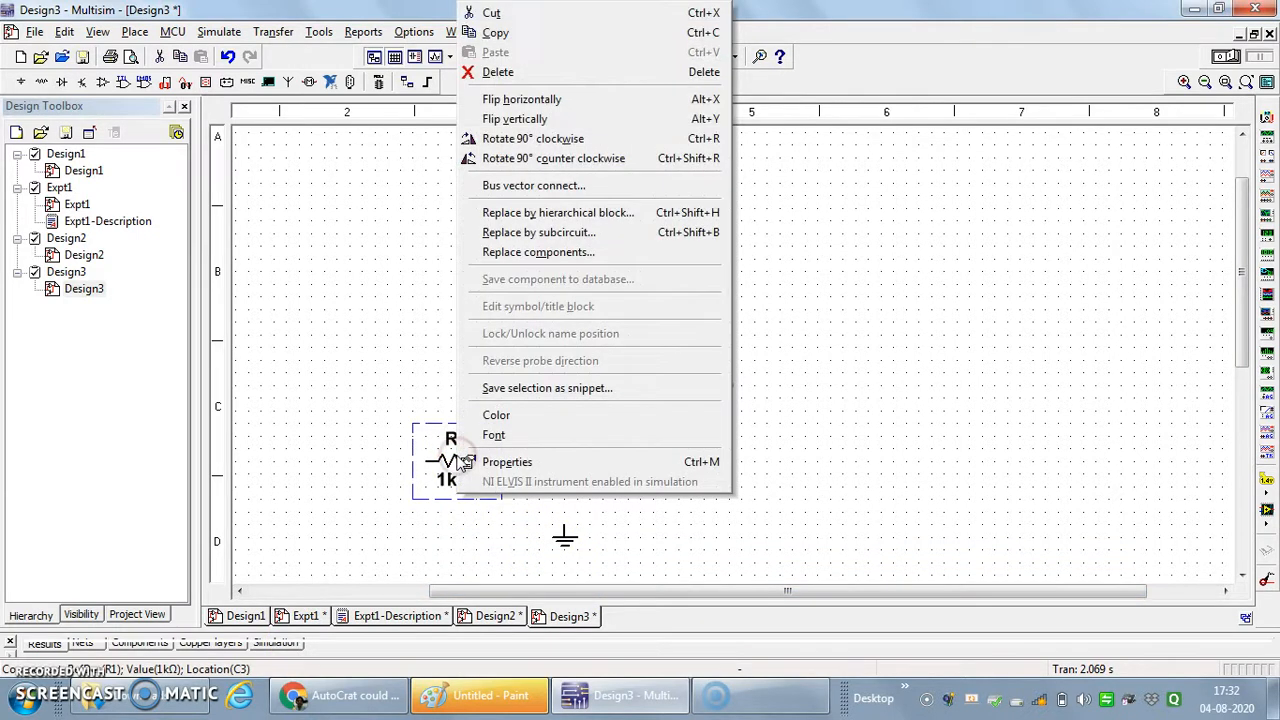
left_click(545, 140)
left_click(582, 465)
left_click(450, 468)
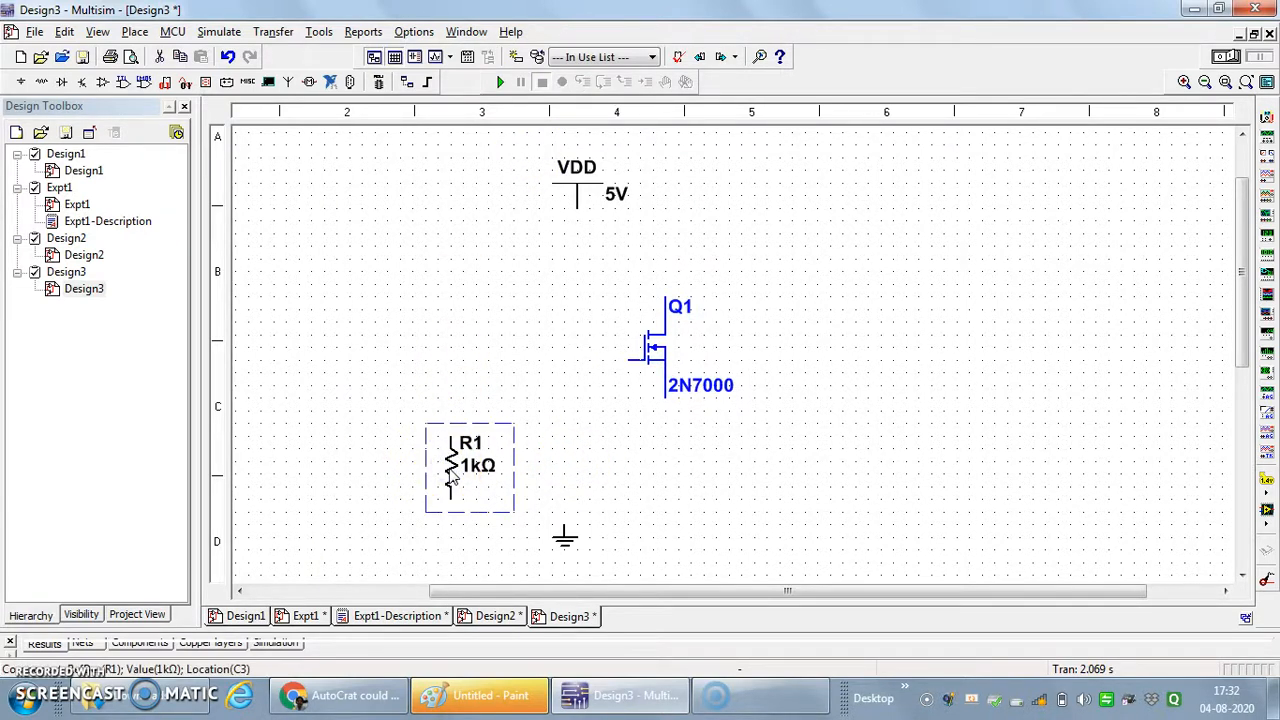
- Copy the vertical 1 kΩ resistor and paste three duplicates in the free area left of the transistor
right_click(452, 479)
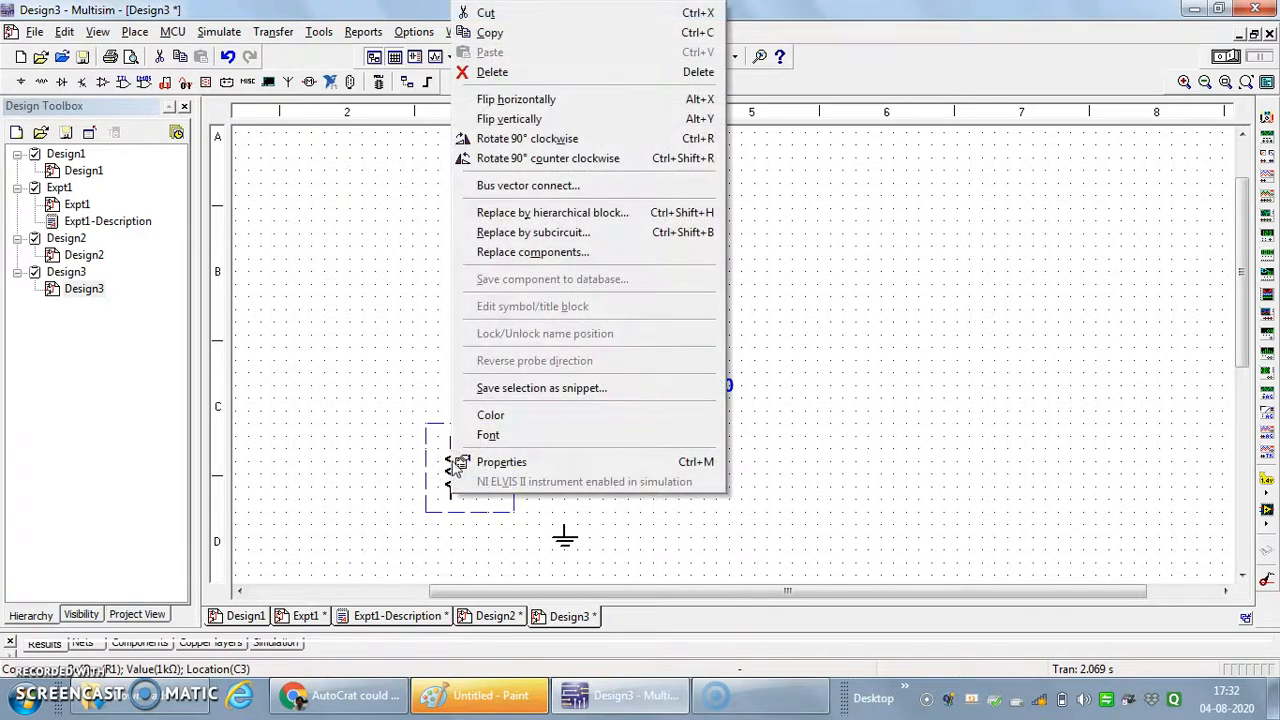
left_click(556, 32)
right_click(309, 280)
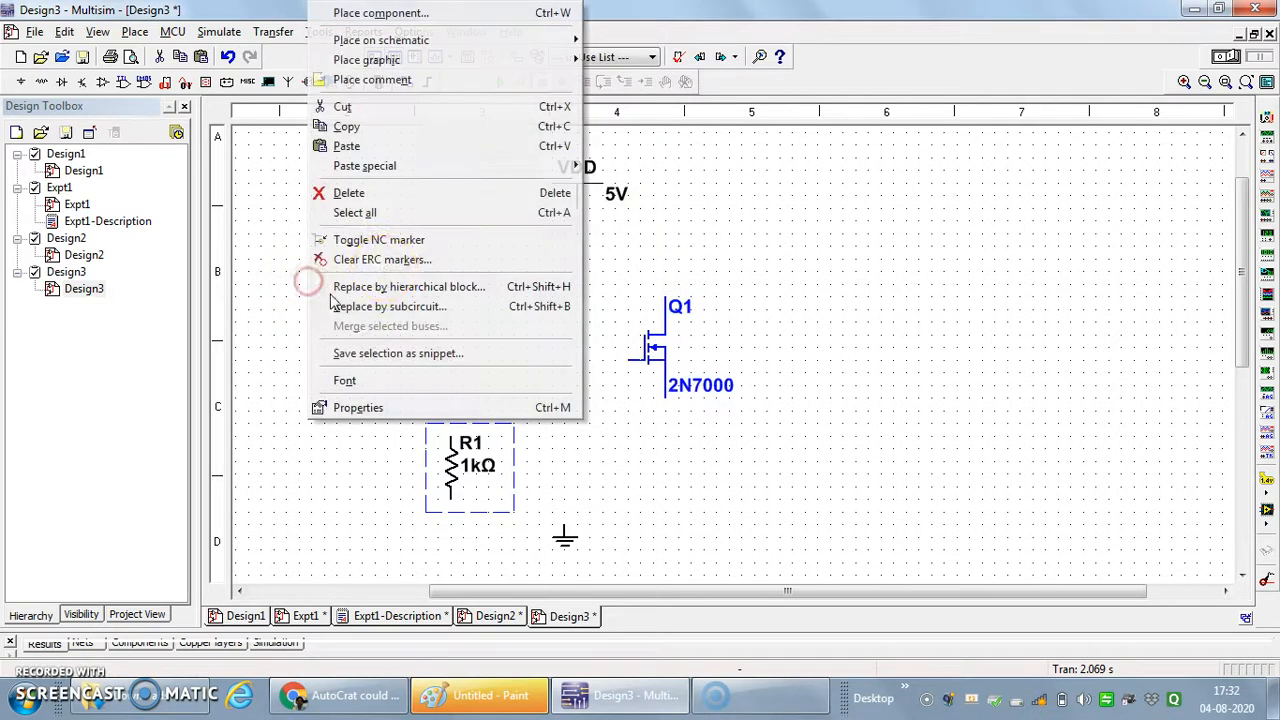
left_click(398, 148)
left_click(409, 358)
right_click(385, 256)
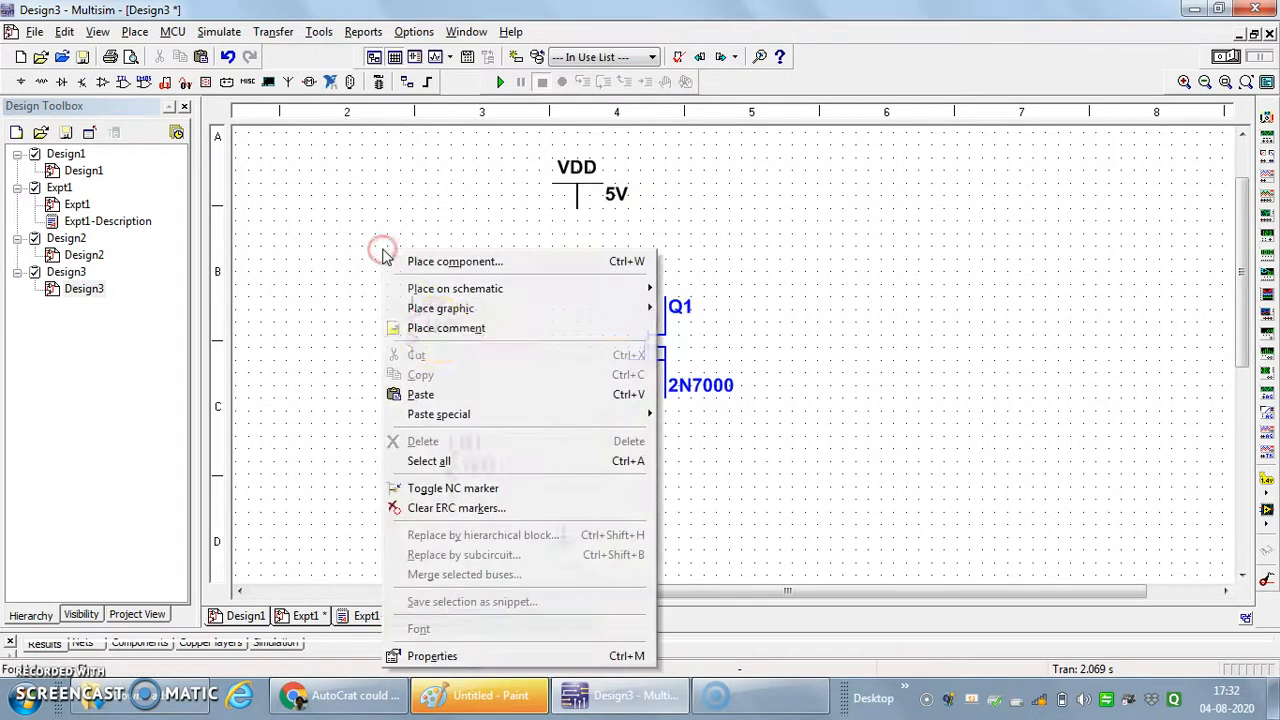
left_click(447, 395)
left_click(471, 334)
right_click(360, 214)
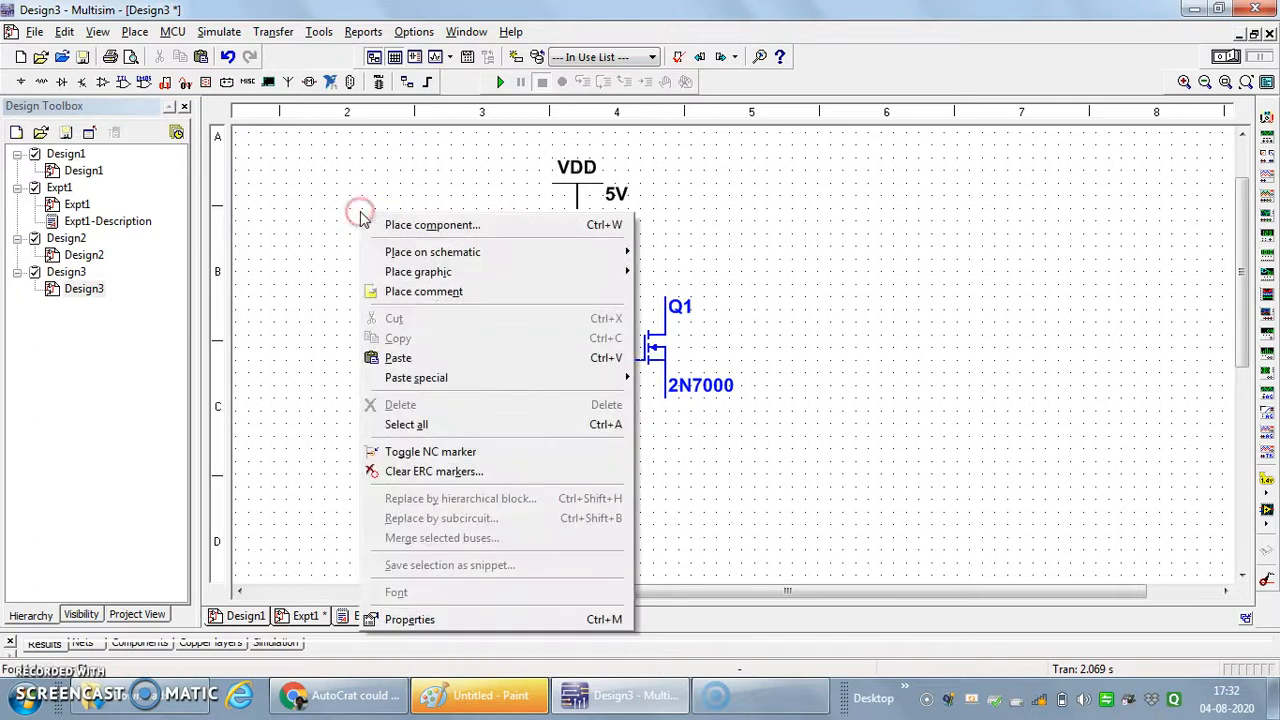
left_click(398, 357)
left_click(341, 449)
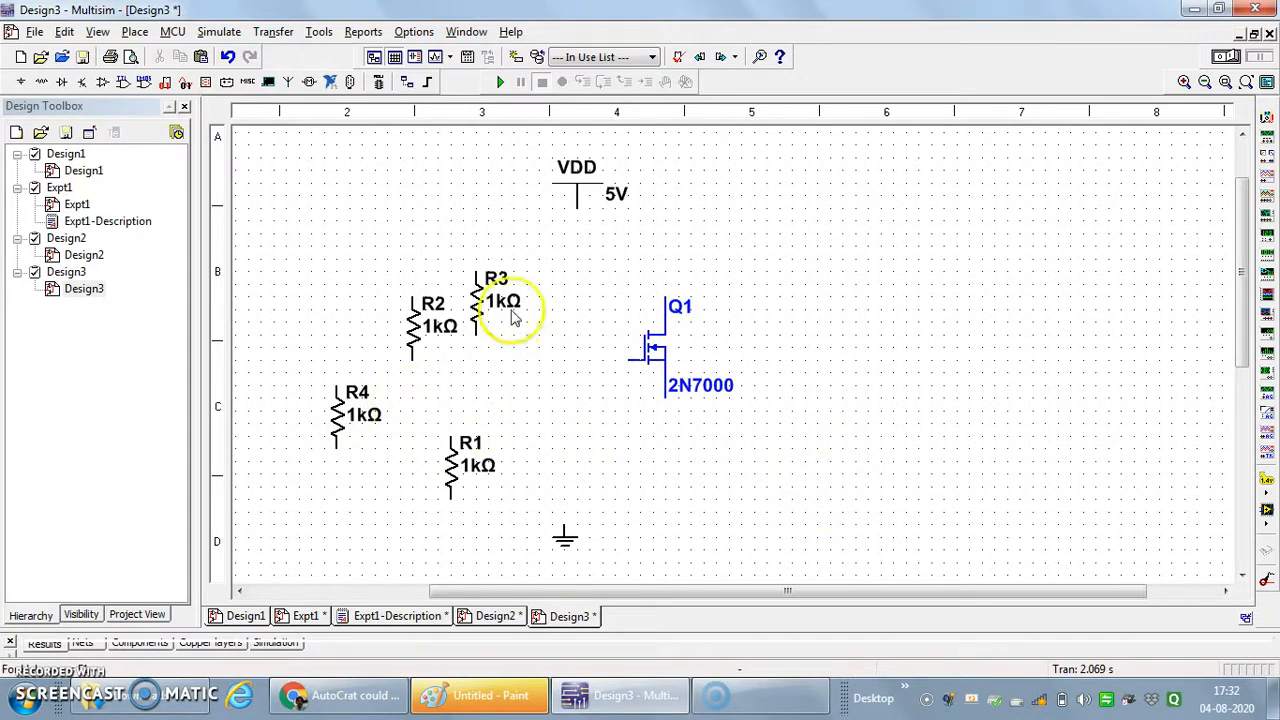
- Move resistor R3 directly above the drain of Q1 and resistor R4 directly below its source
left_click(481, 310)
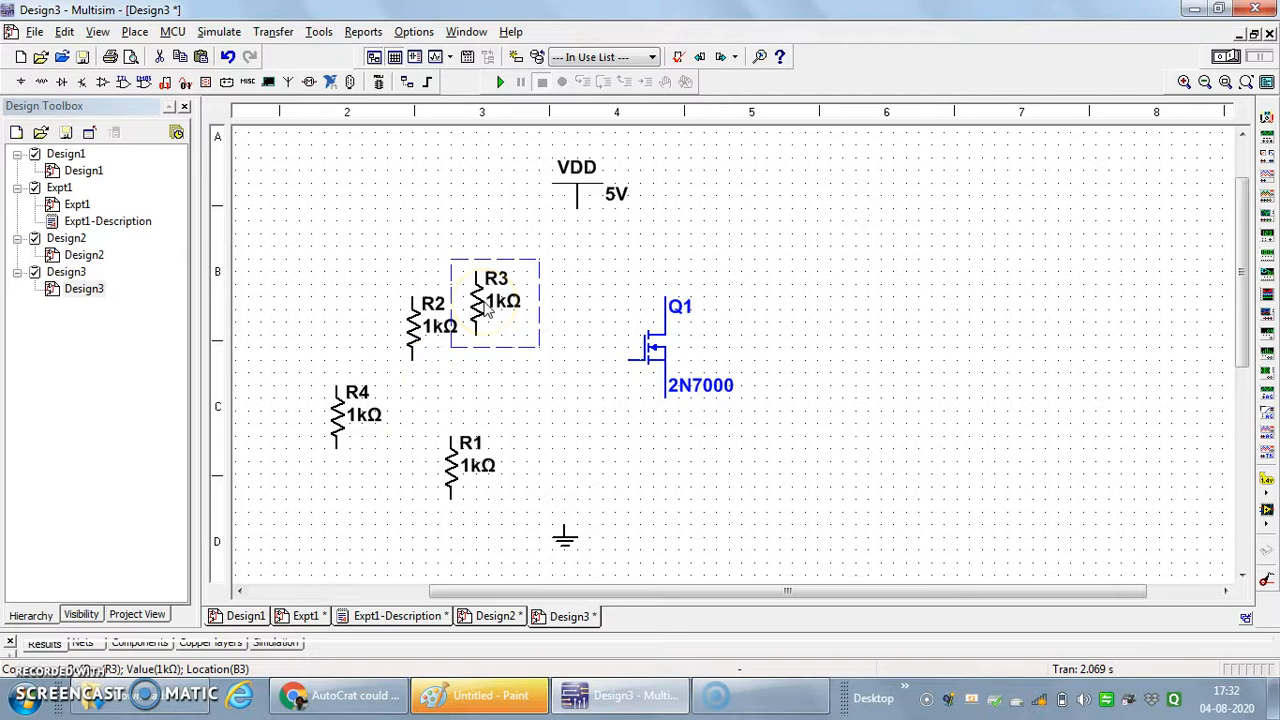
left_click_drag(483, 308, 676, 240)
left_click(813, 310)
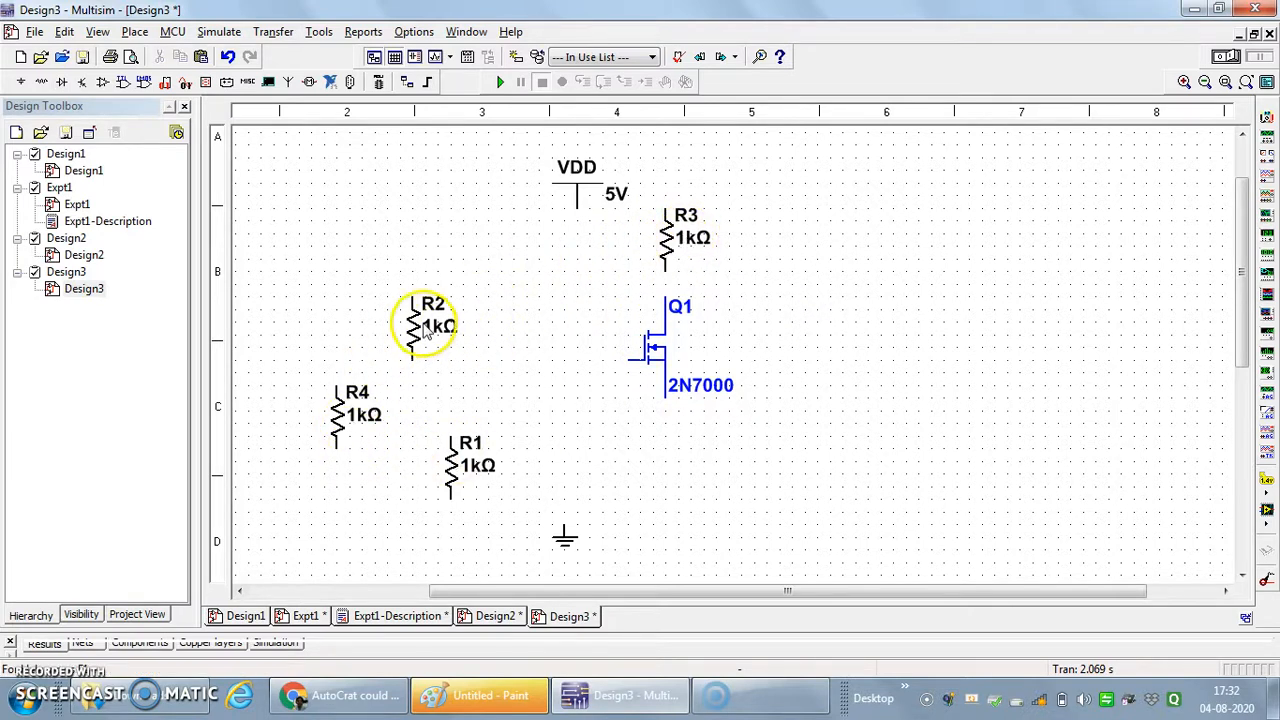
left_click_drag(350, 393, 657, 452)
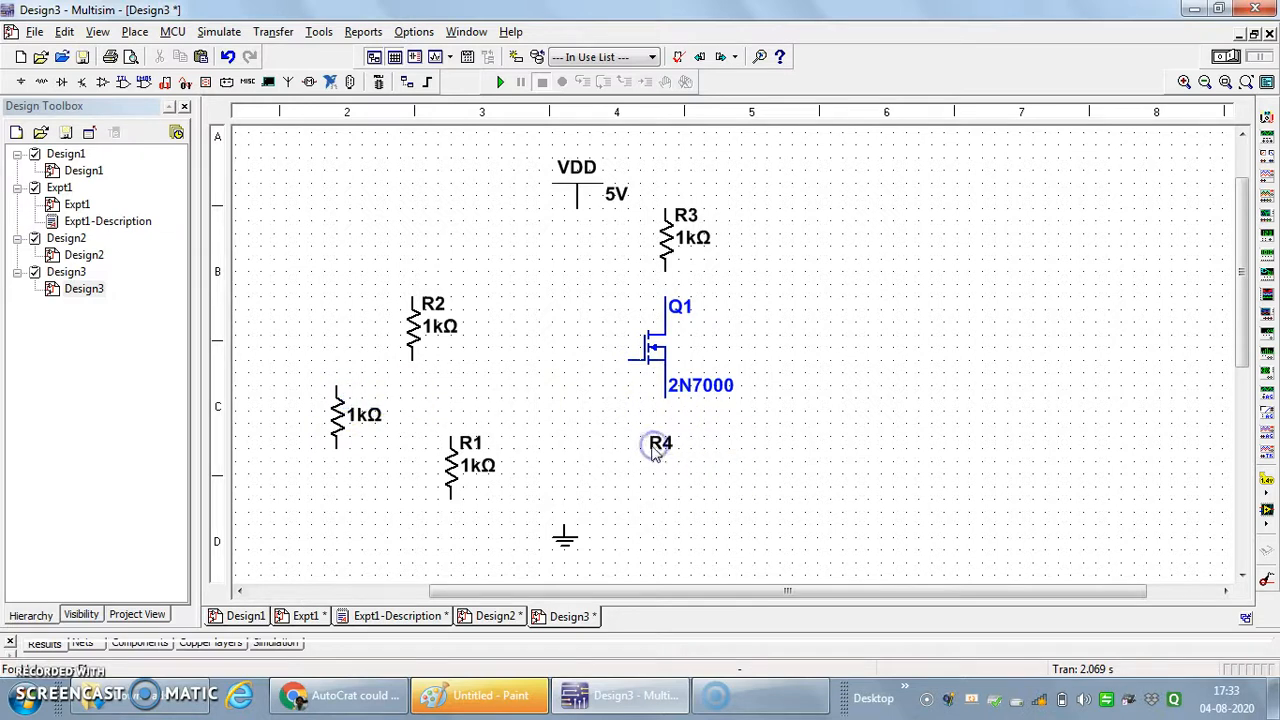
key("ctrl+z")
left_click_drag(338, 414, 676, 458)
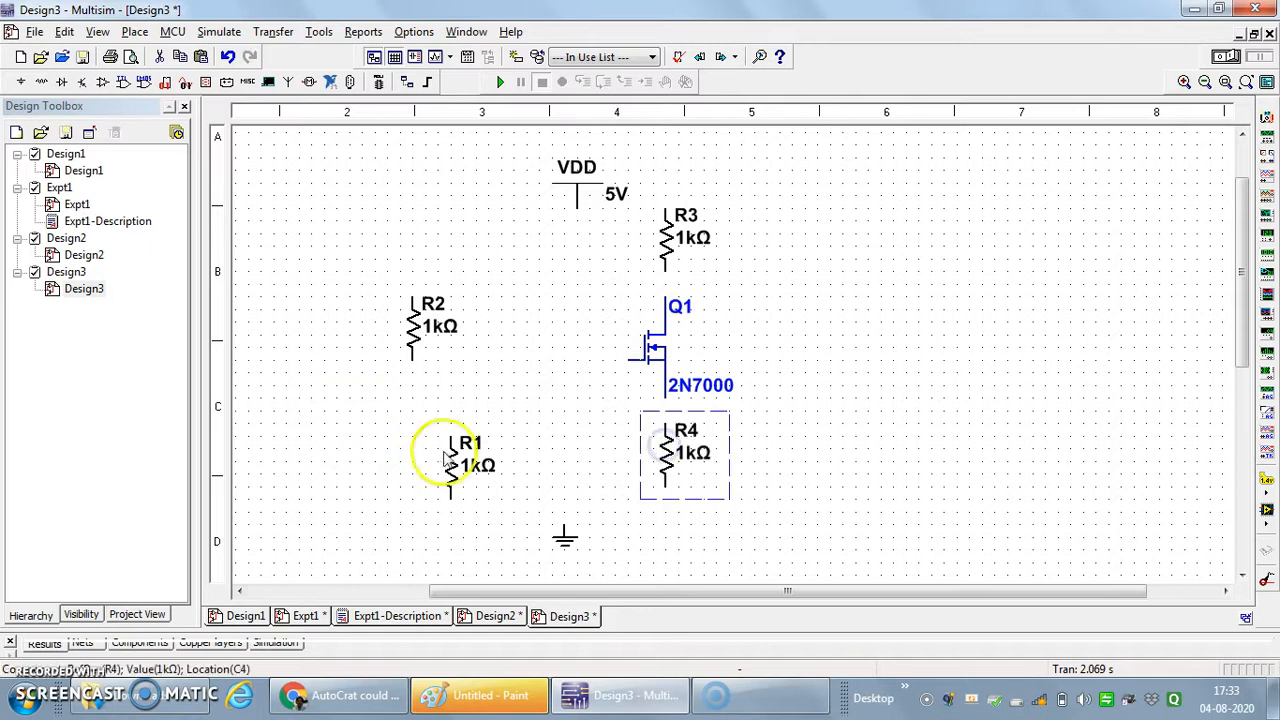
- Move R1 and R2 to the gate side of Q1, vertically aligned with R1 above R2
left_click_drag(437, 462, 520, 258)
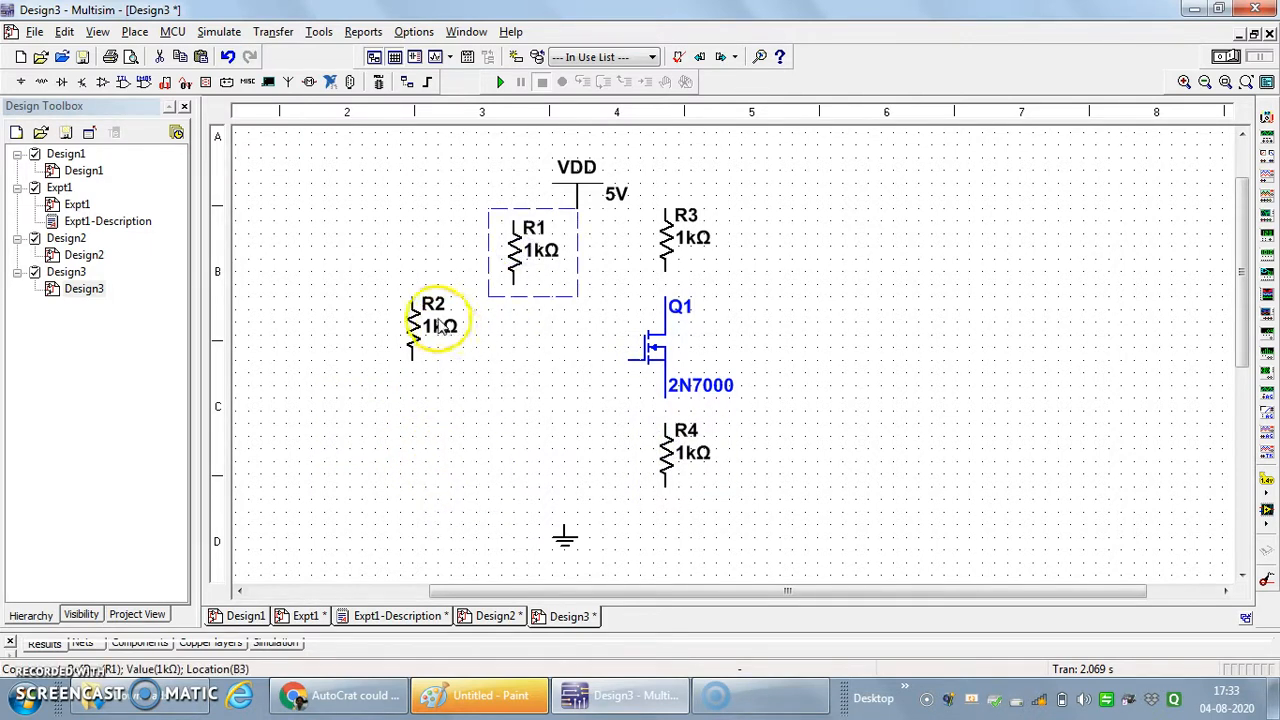
left_click_drag(418, 330, 532, 456)
left_click(845, 400)
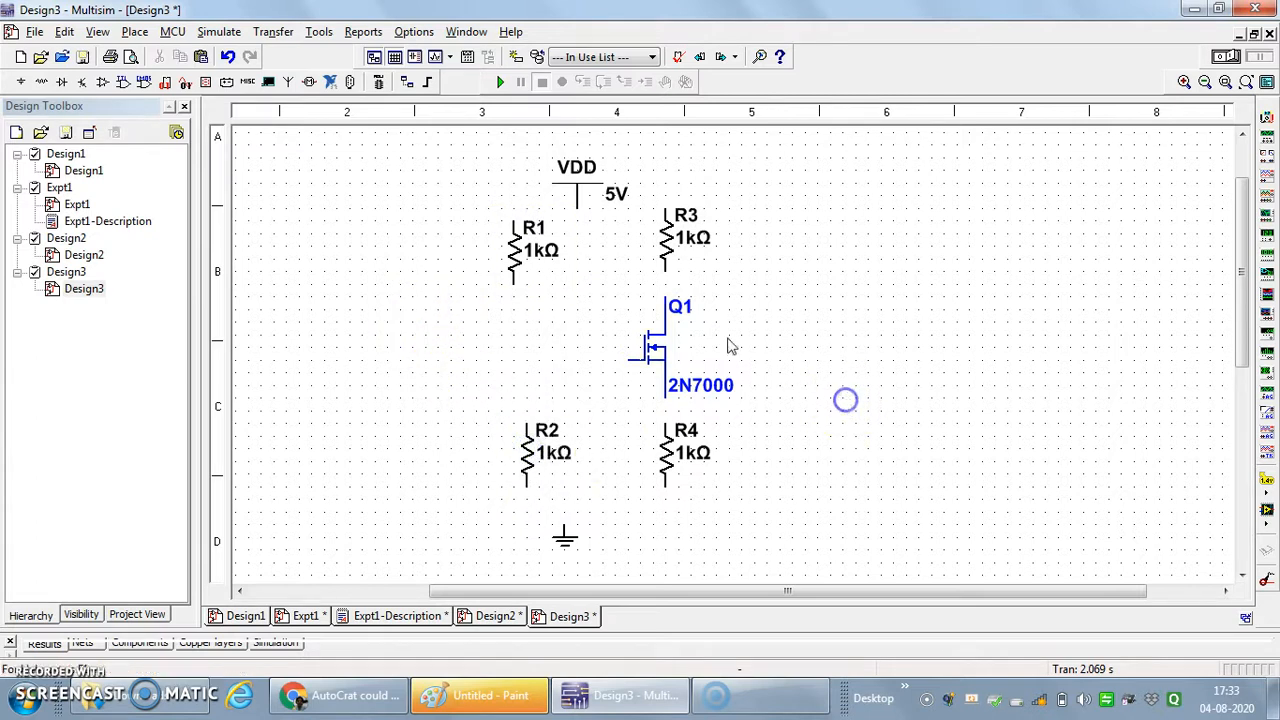
left_click_drag(514, 250, 526, 250)
left_click(752, 305)
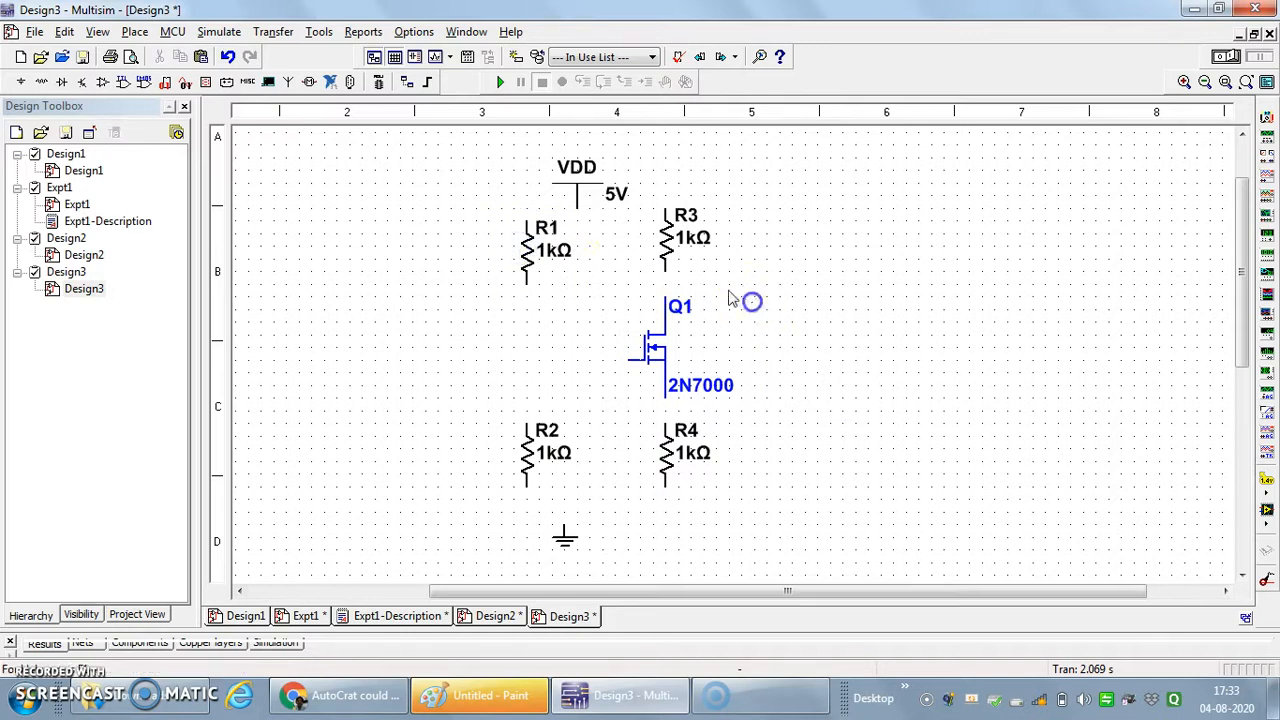
- Move the VDD supply up and slightly to the right, and shift transistor Q1 one grid step down
left_click_drag(579, 182, 604, 142)
left_click(808, 283)
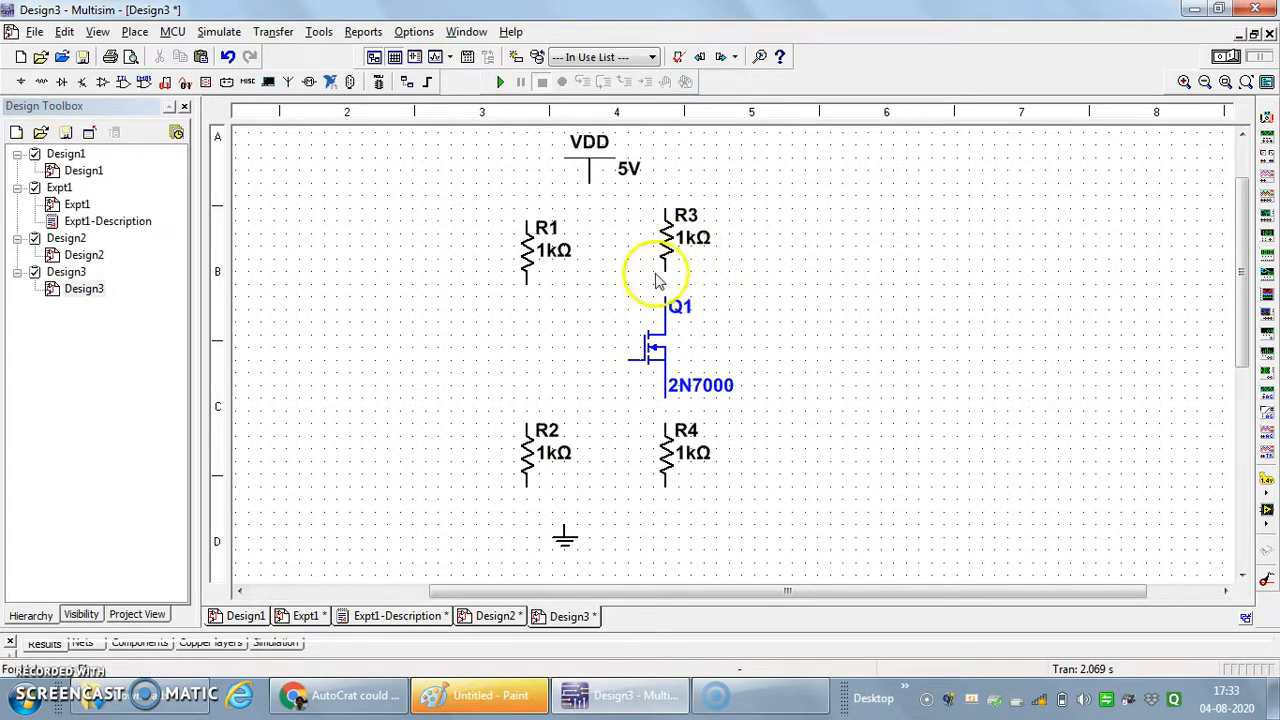
left_click_drag(655, 355, 655, 368)
left_click(814, 337)
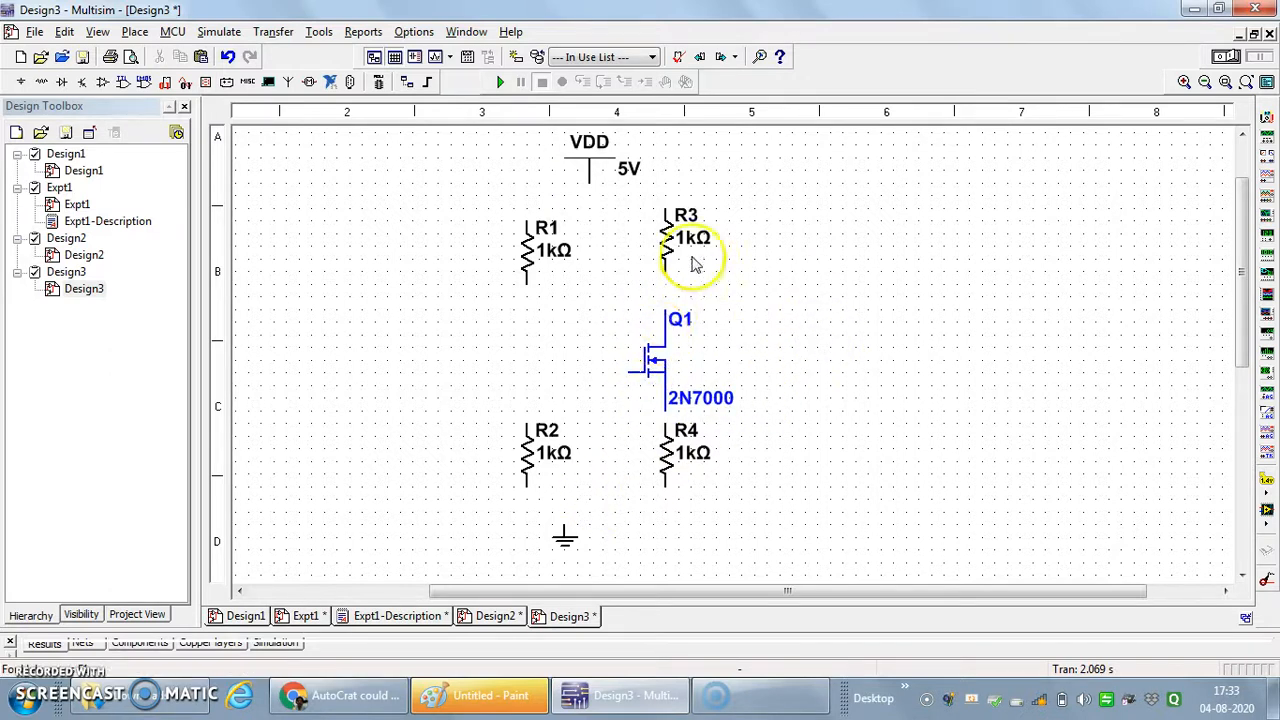
- Move resistor R3 down level with R1, and shift R1 and R2 one grid step to the left
left_click_drag(674, 236, 688, 250)
left_click(814, 283)
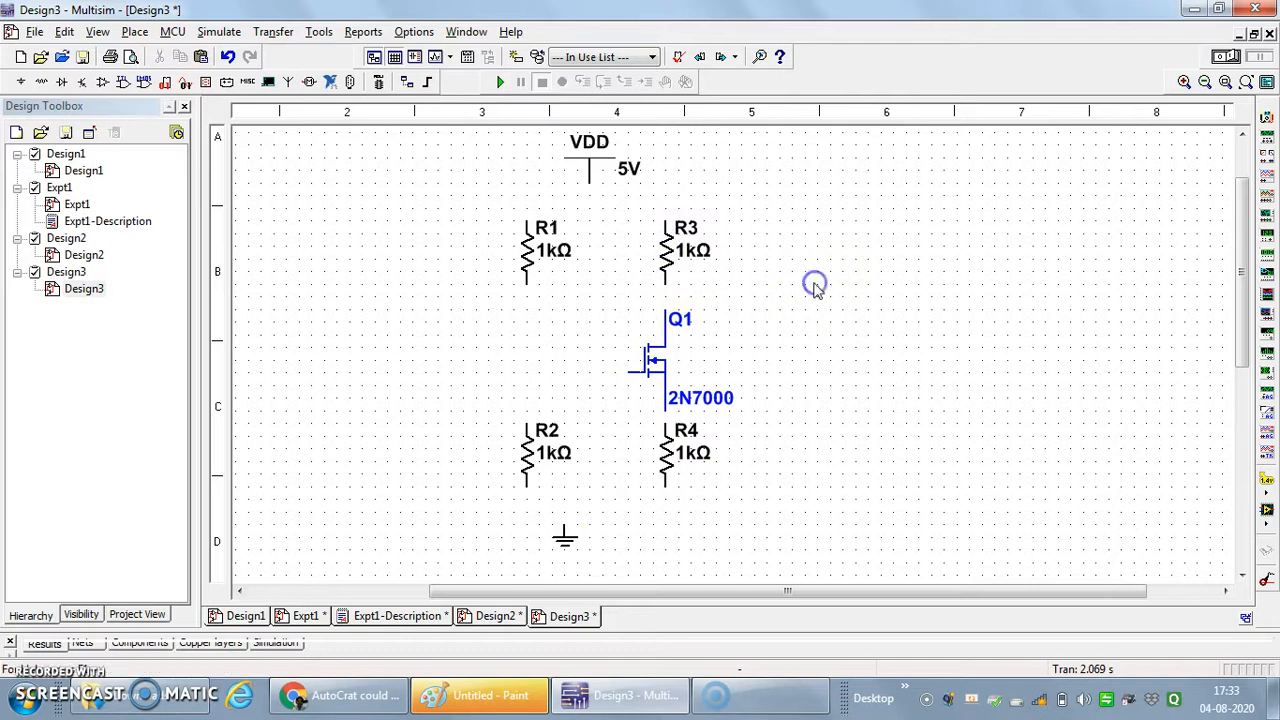
left_click(524, 249)
left_click_drag(527, 255, 514, 251)
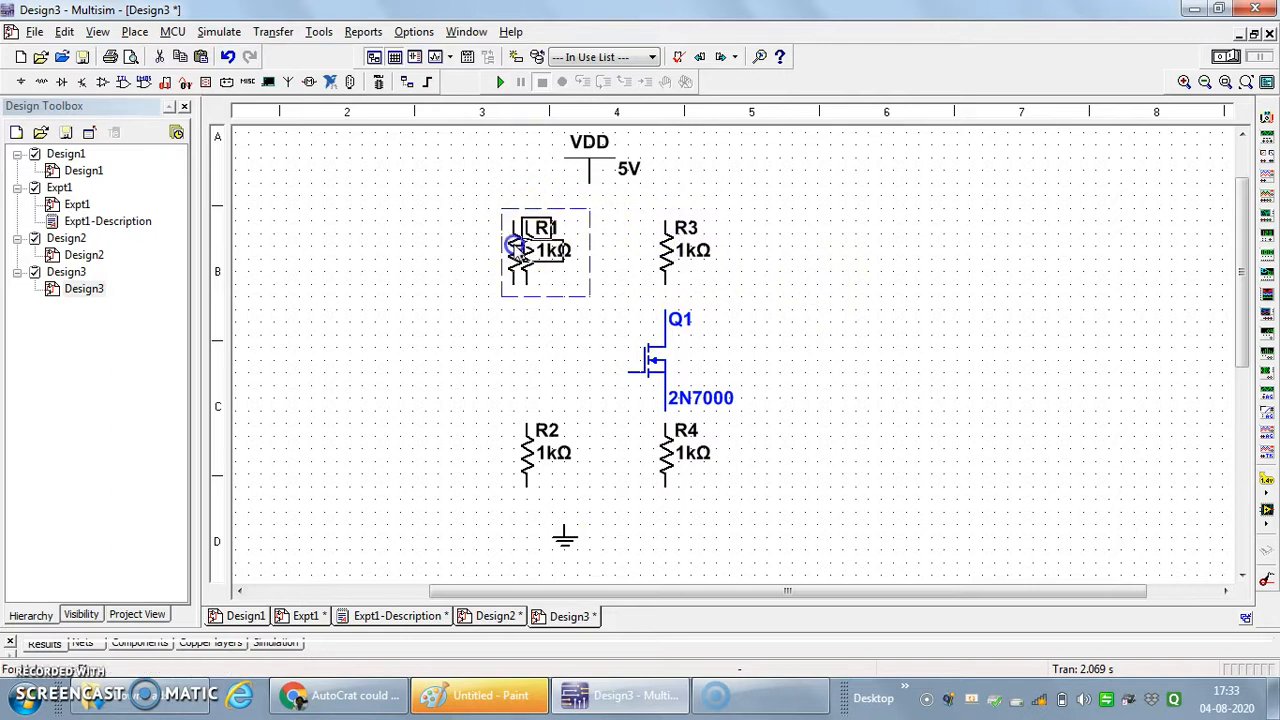
left_click(535, 455)
left_click(527, 458)
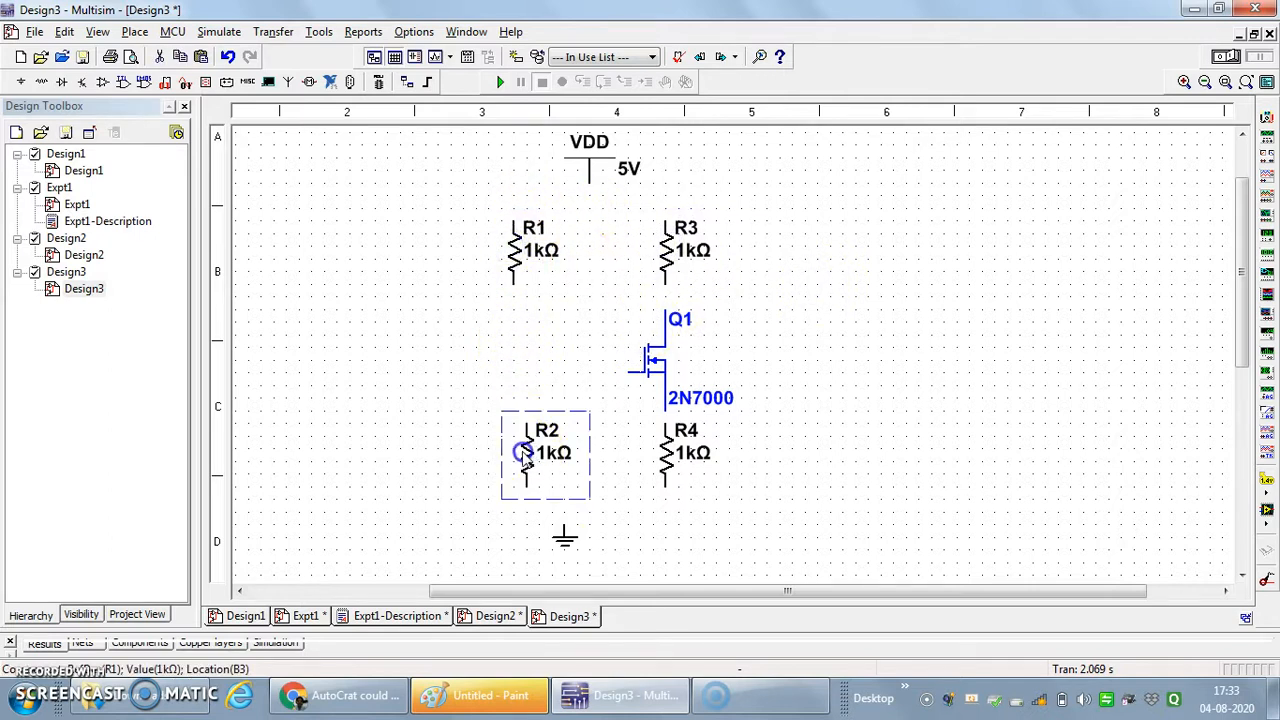
left_click(519, 301)
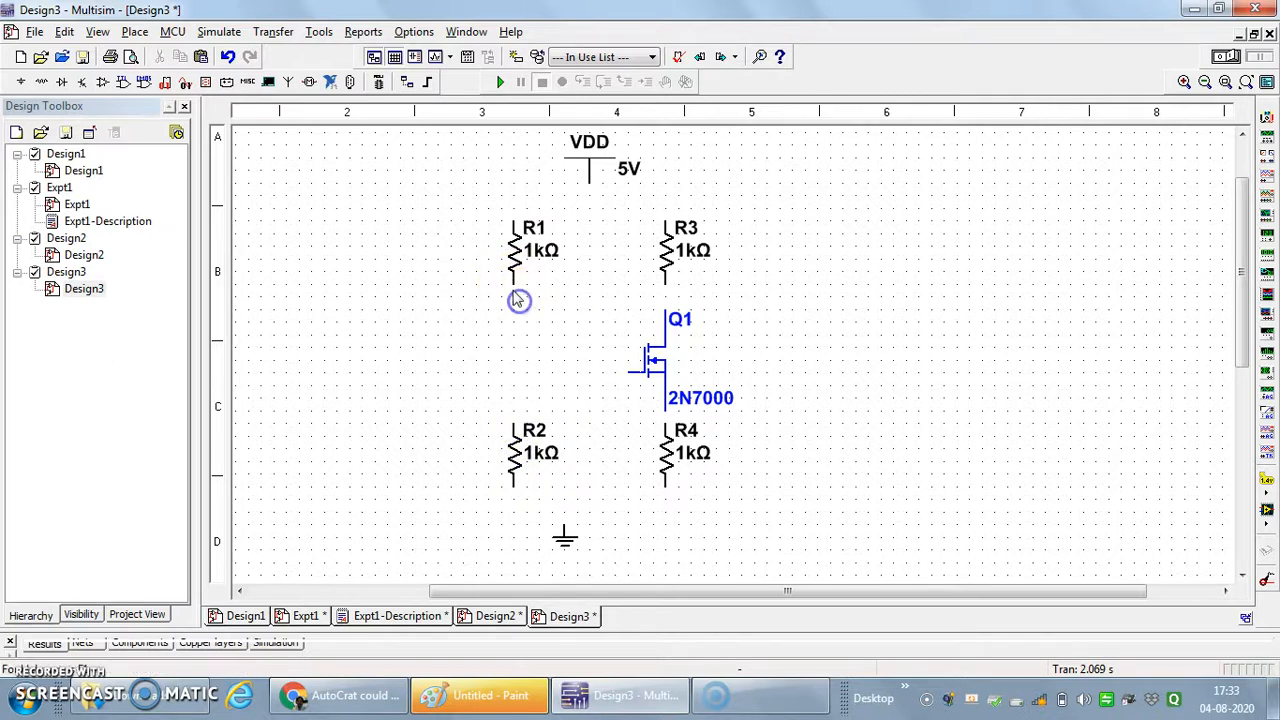
- Wire the lower end of R1 to the upper end of R2, and the lower end of R2 to the lower end of R4
left_click(513, 284)
left_click(513, 421)
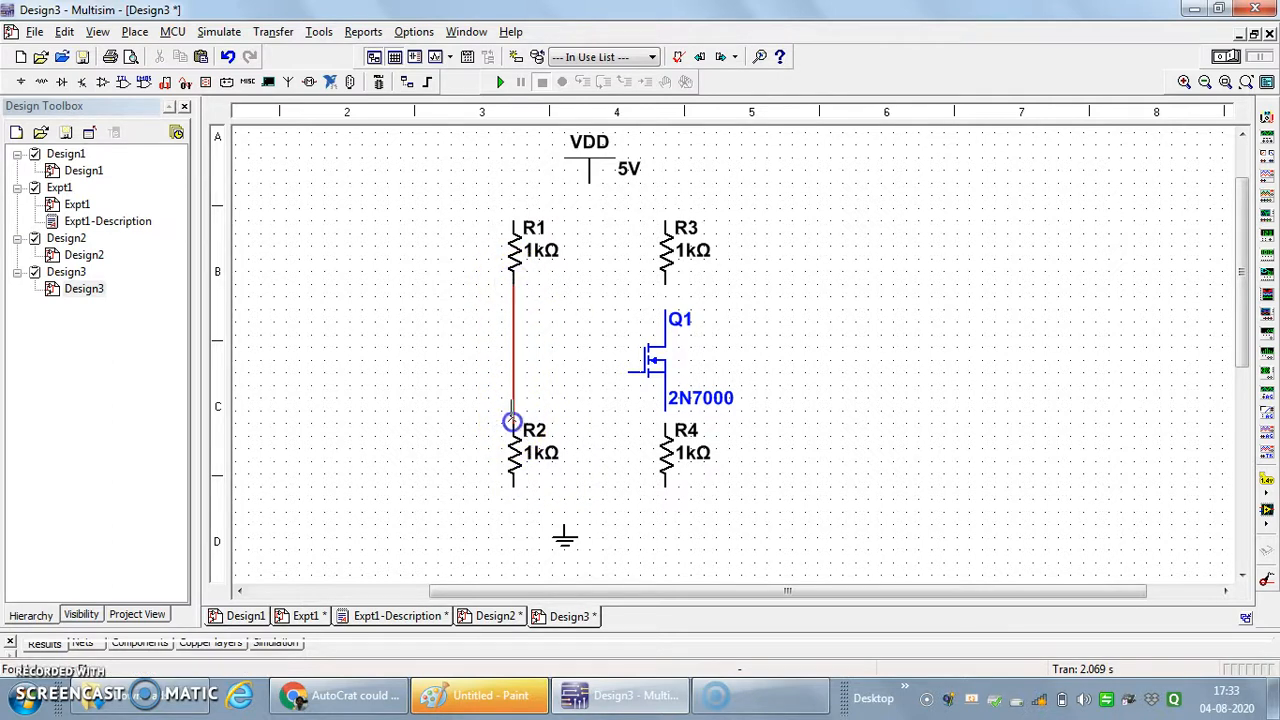
left_click(513, 486)
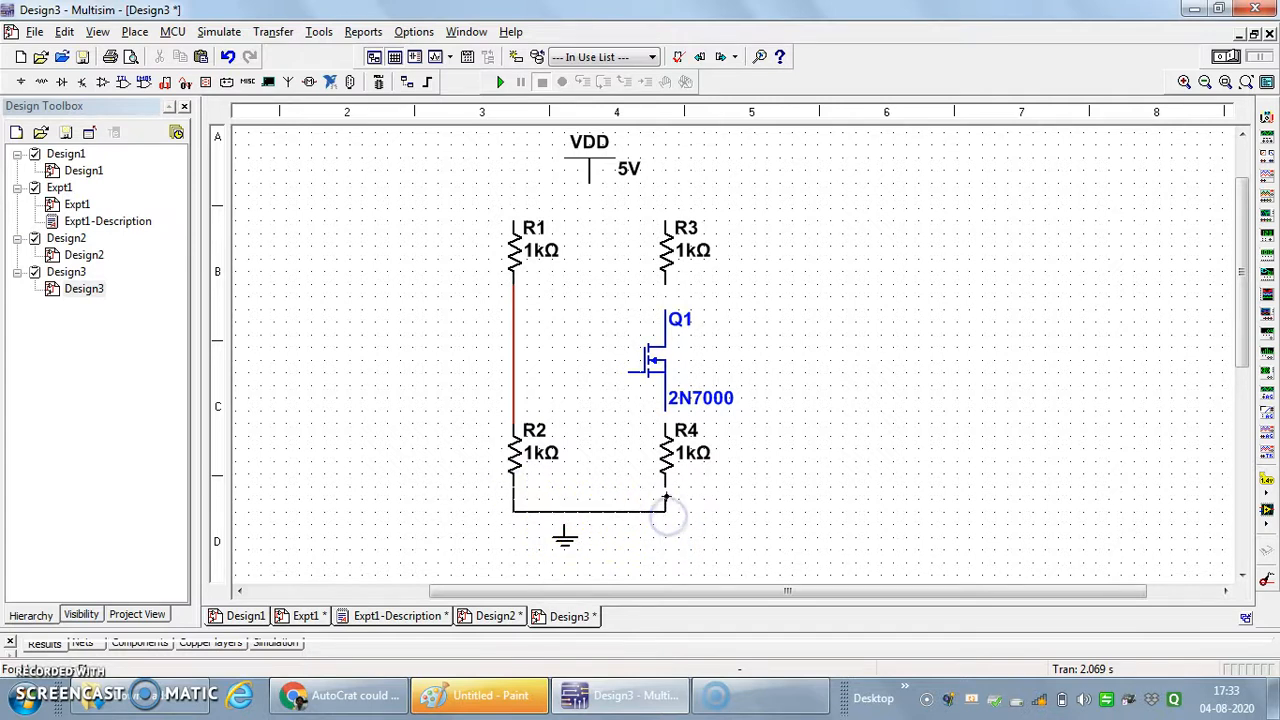
- Shift the ground symbol one grid step right and connect it to the wire between R2 and R4
left_click(565, 537)
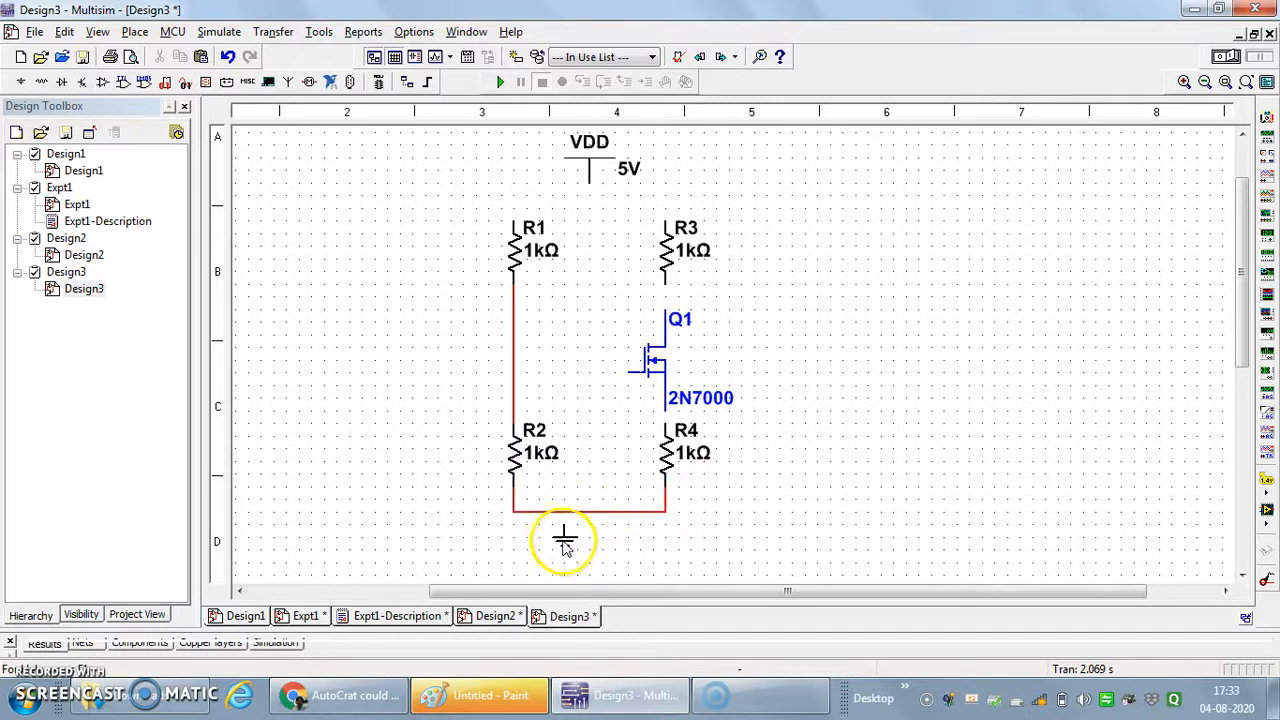
left_click_drag(576, 541, 580, 541)
left_click(634, 560)
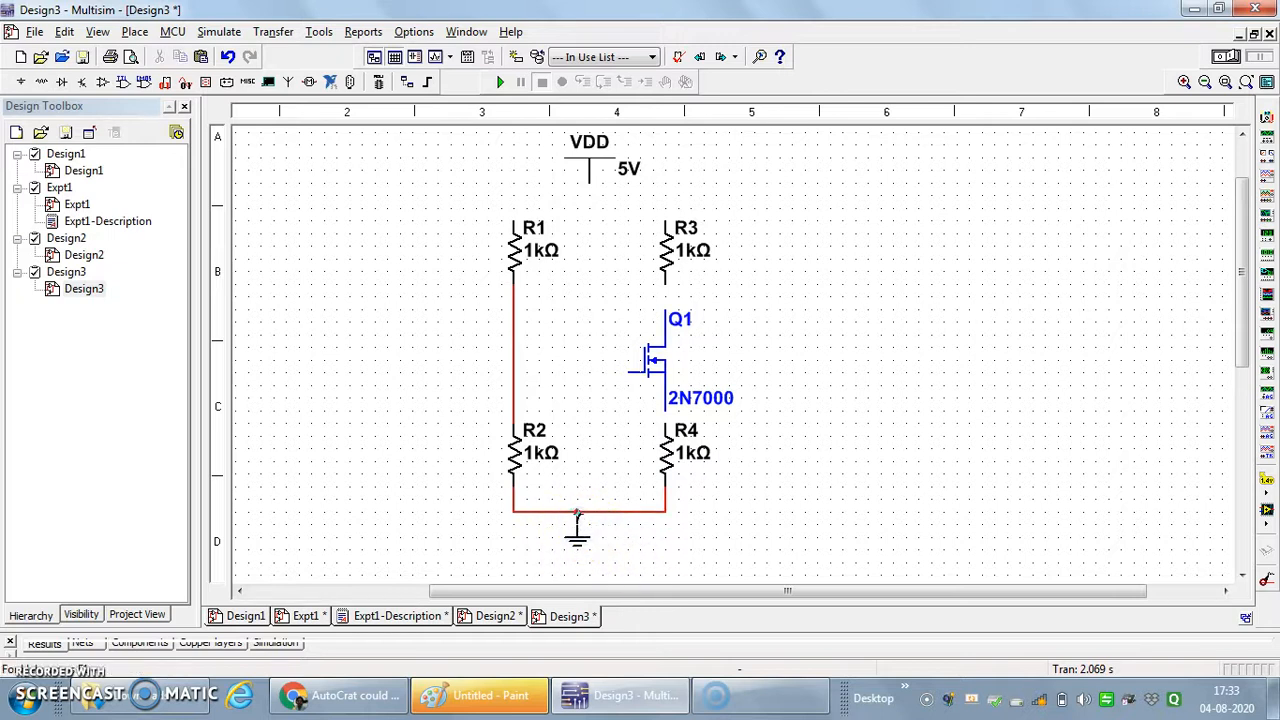
- Wire the gate of Q1 to the R1–R2 connection, and the upper end of R1 to the VDD supply
left_click(627, 371)
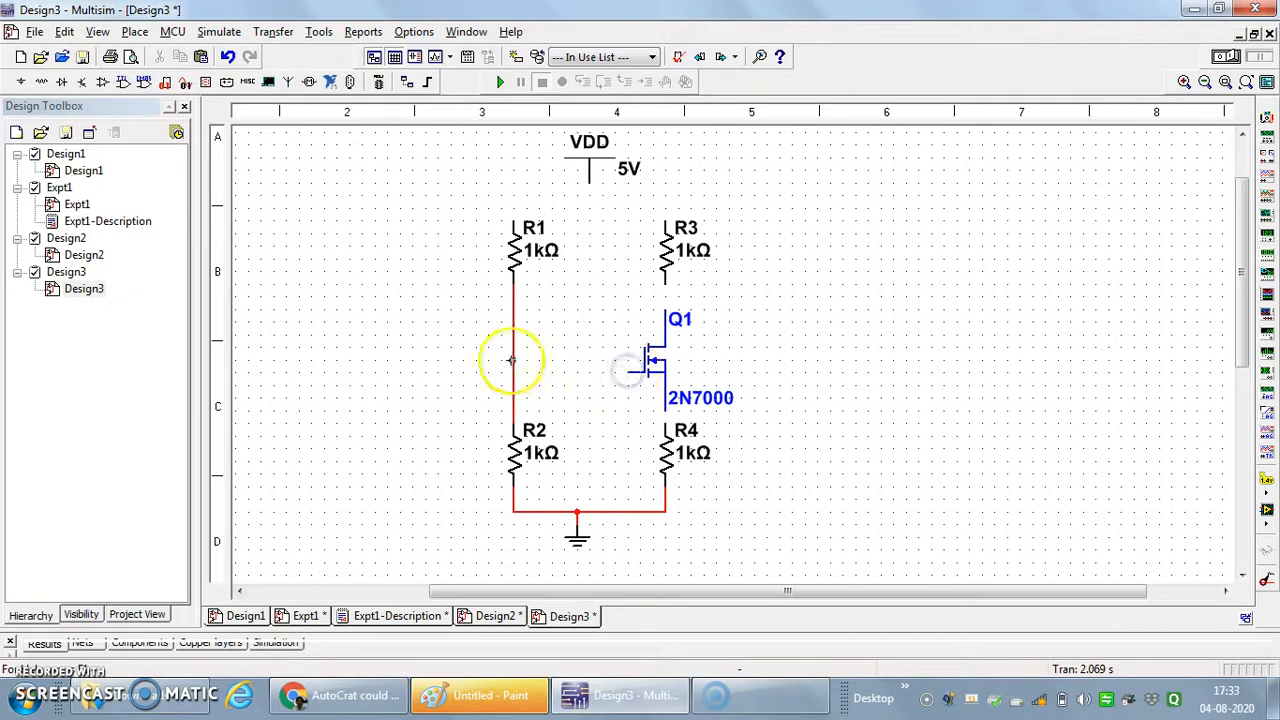
left_click(513, 371)
left_click(513, 218)
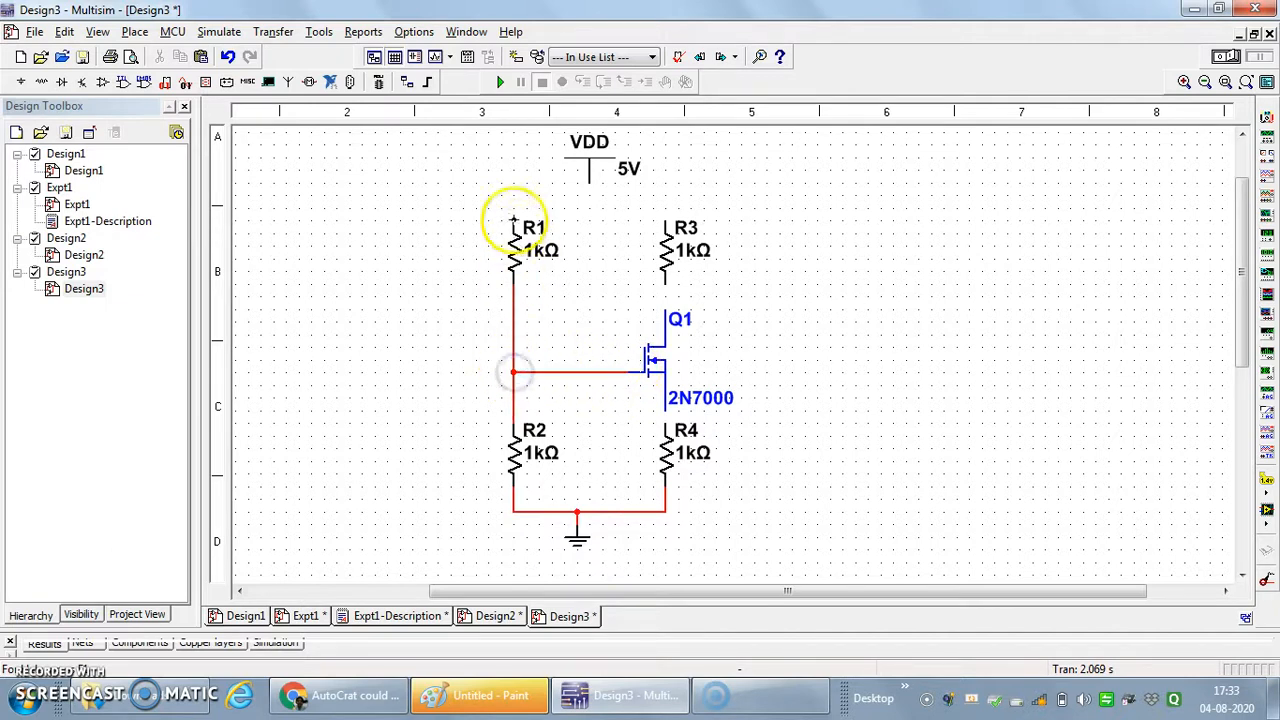
left_click(587, 183)
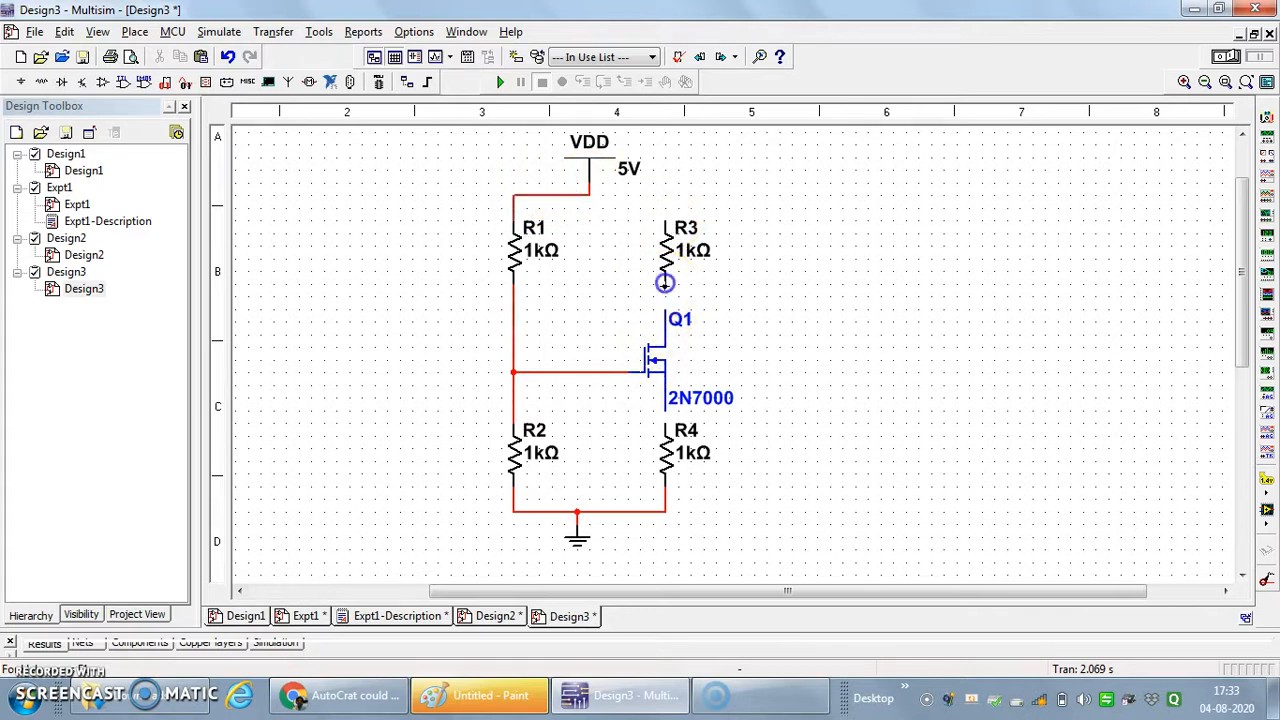
- Wire R3 between the VDD supply line and the drain of Q1, and connect the source of Q1 to R4
left_click(664, 307)
left_click(665, 220)
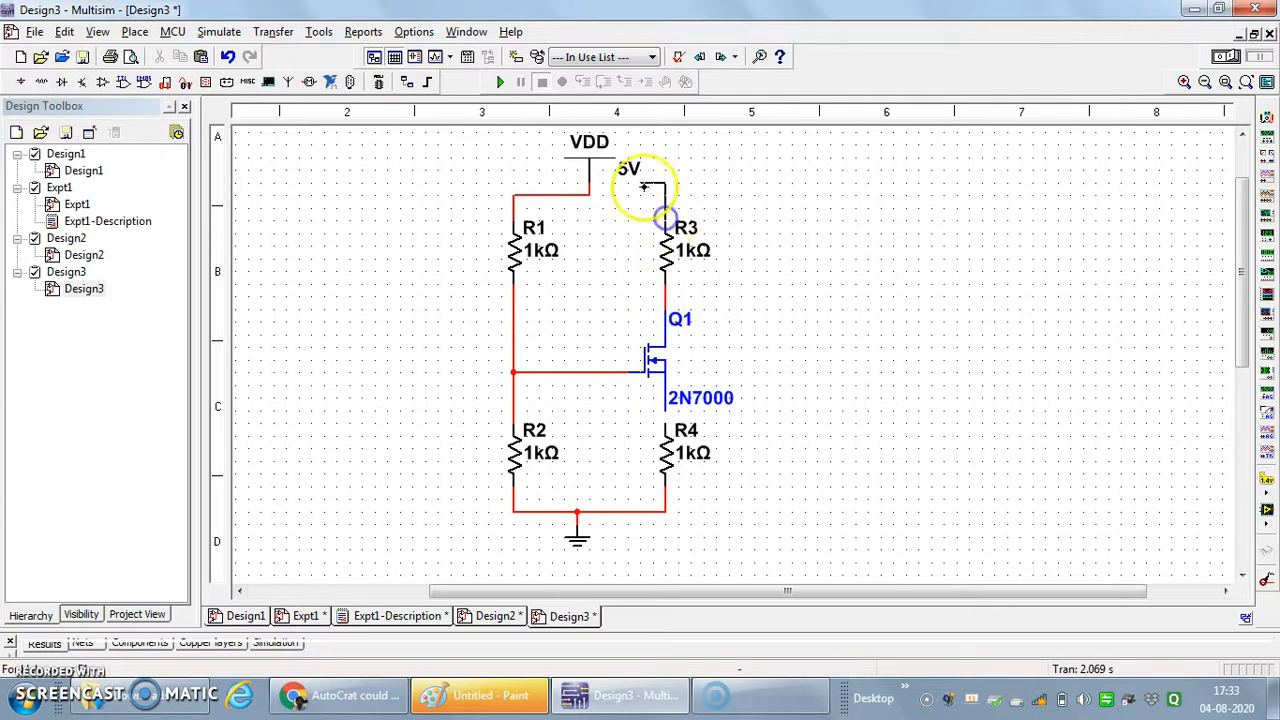
left_click(593, 195)
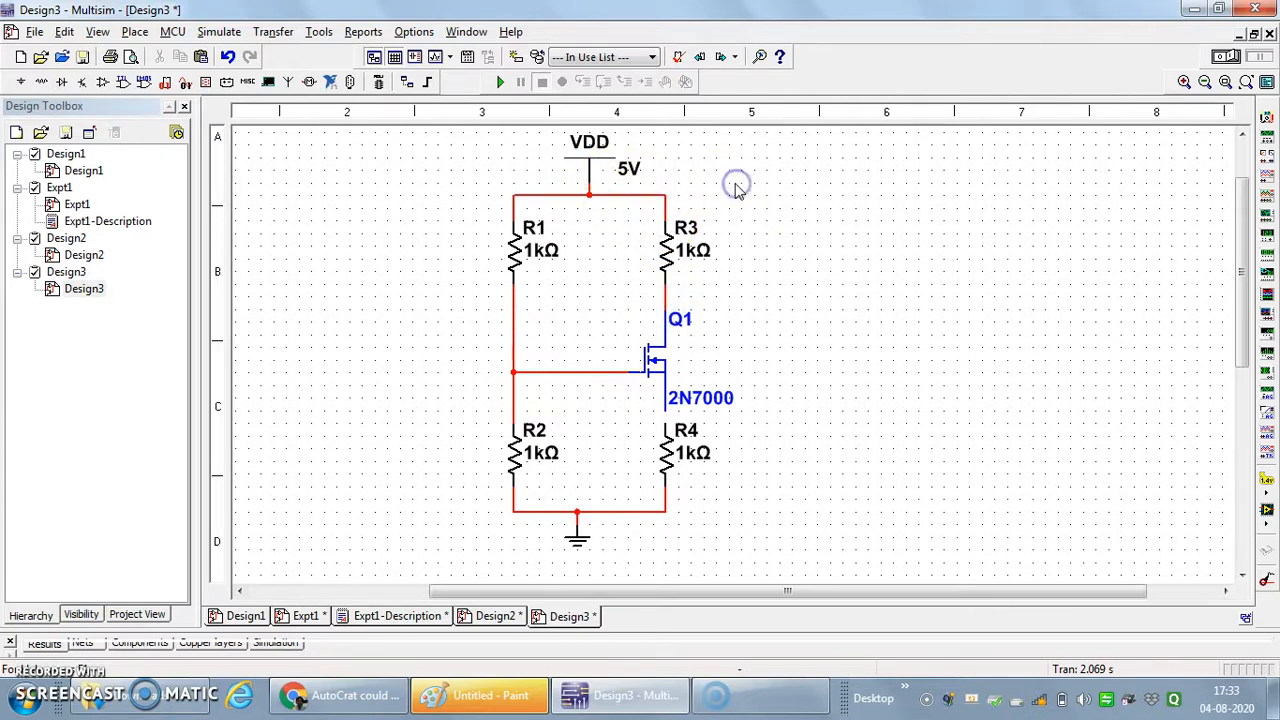
left_click(667, 412)
left_click(827, 385)
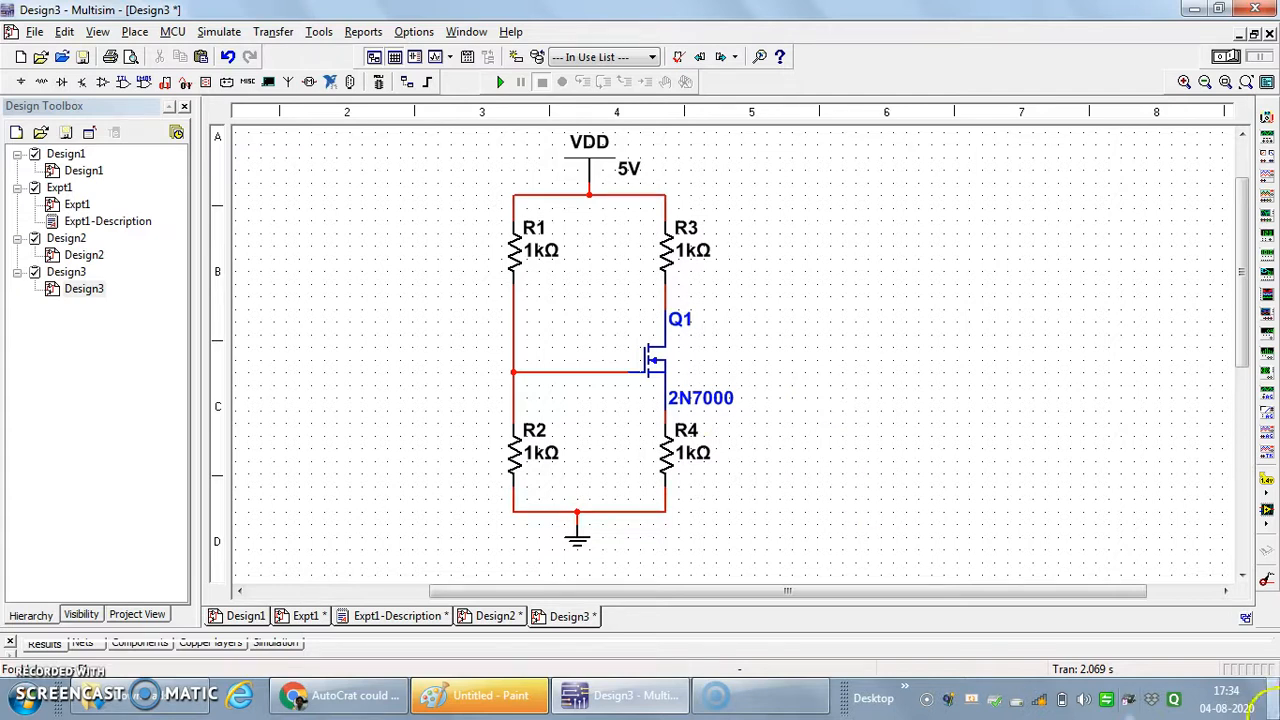
- Move resistor R3 one grid step down, closer to the drain of Q1
left_click(666, 252)
left_click_drag(667, 252, 668, 264)
left_click(801, 270)
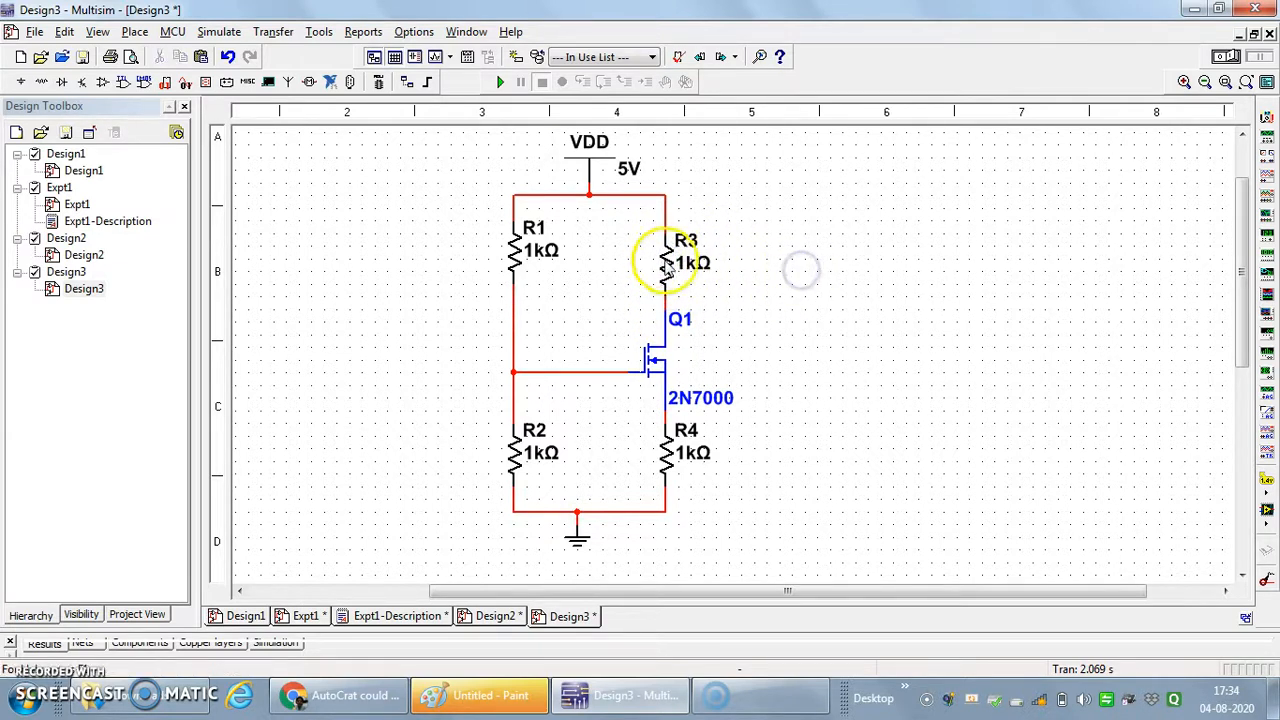
- Set the resistance of R3 to 2 kΩ and change its reference designator to Rd
left_click(665, 262)
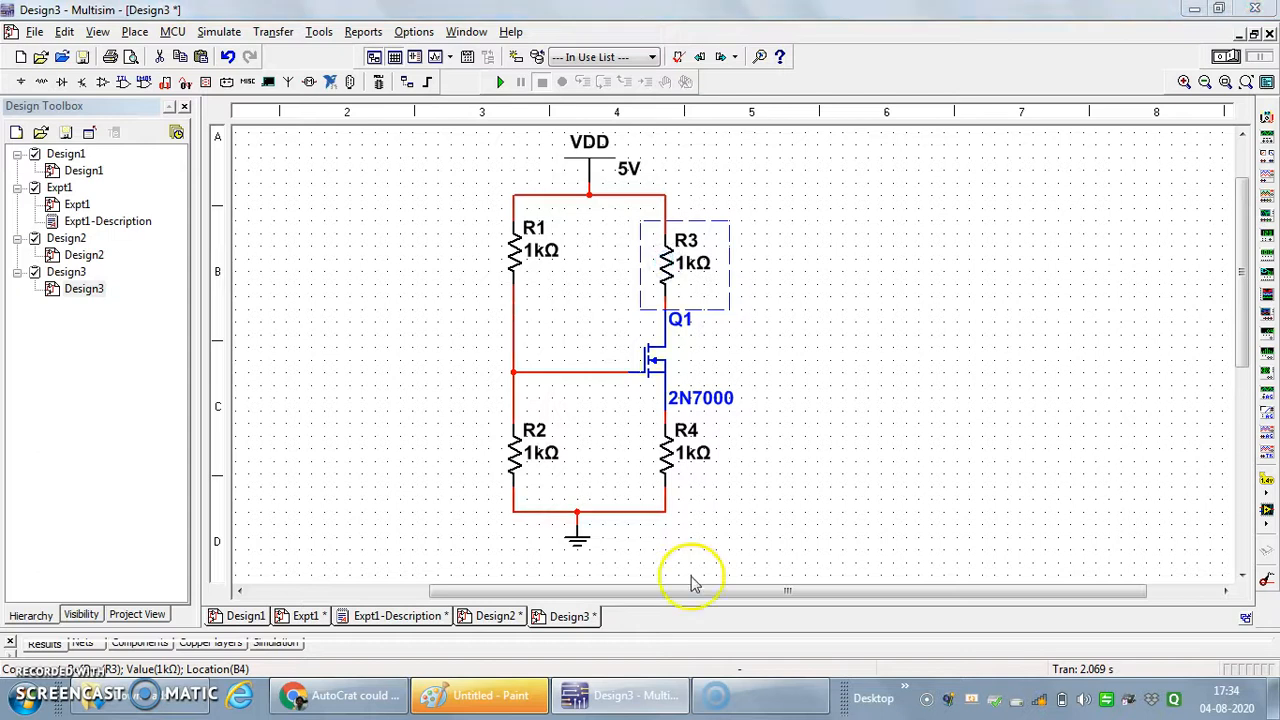
double_click(668, 268)
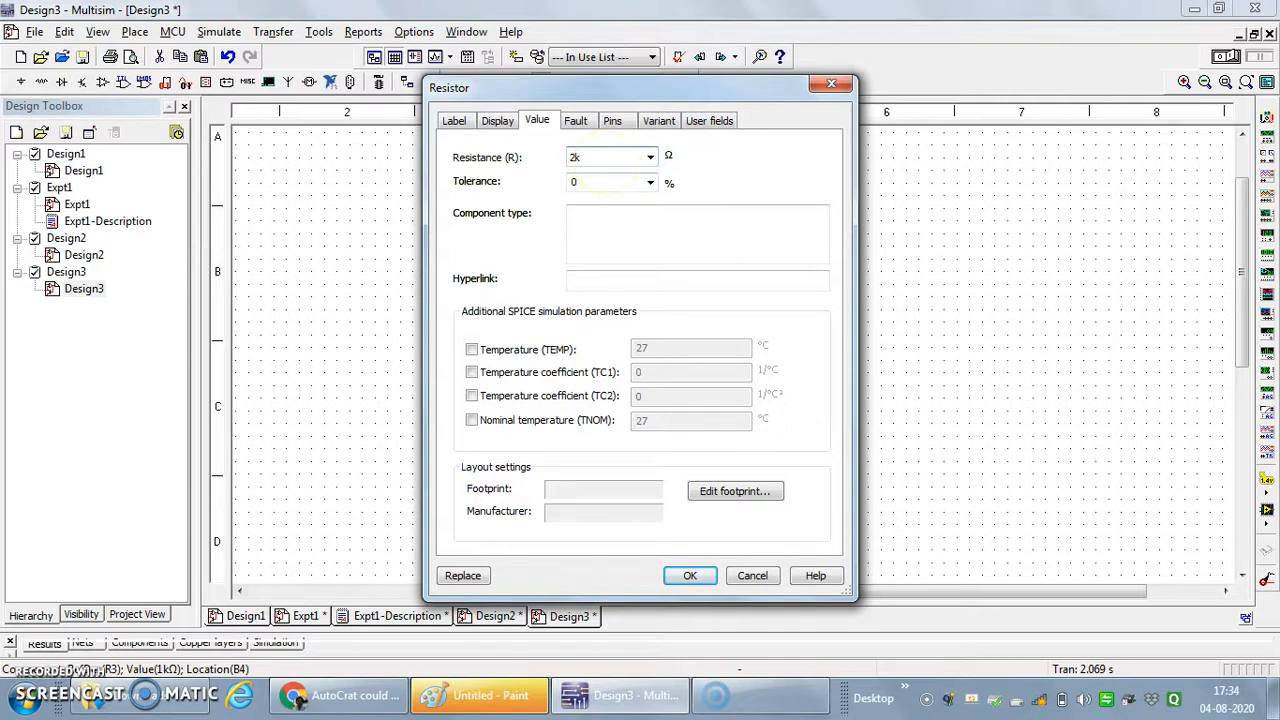
left_click(452, 121)
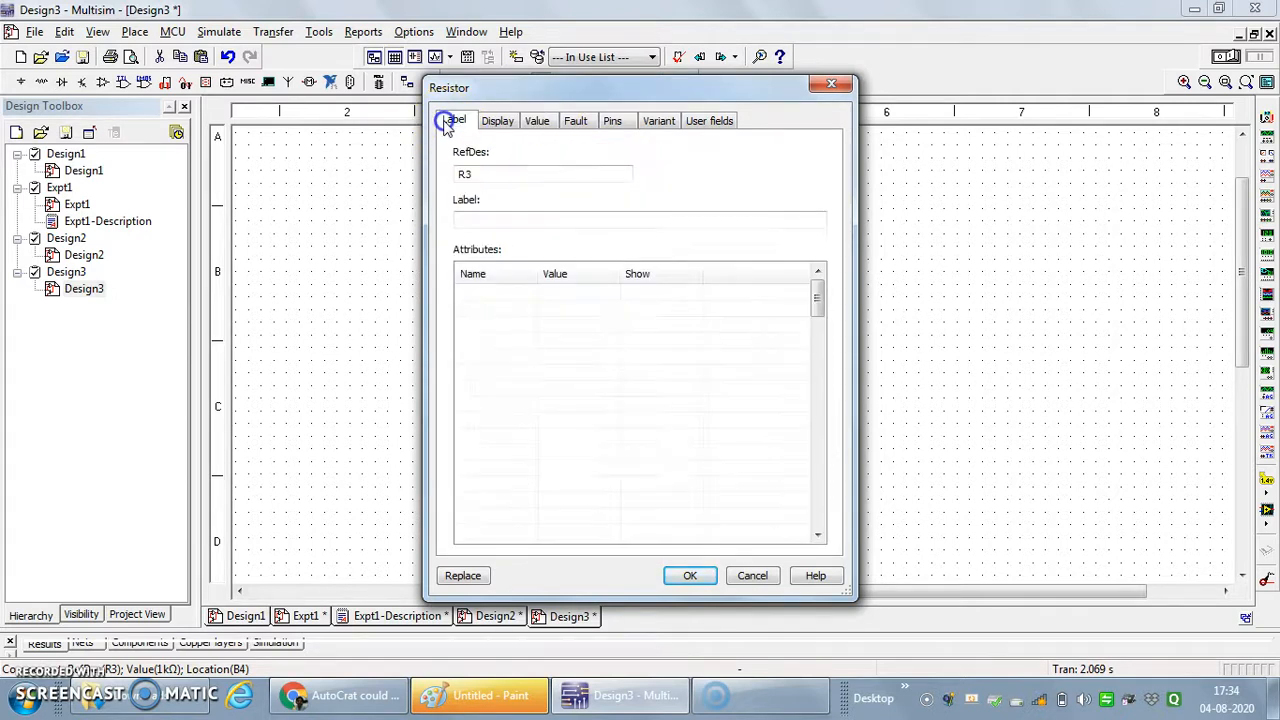
left_click(497, 174)
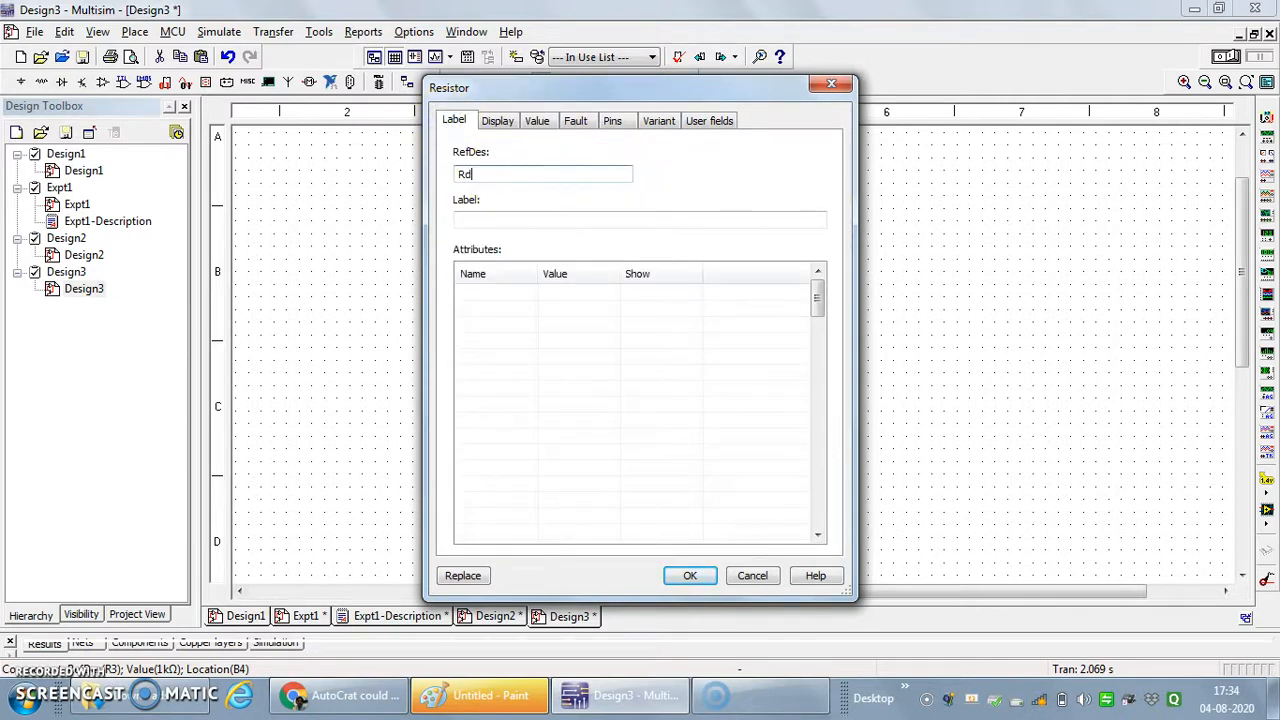
left_click(689, 573)
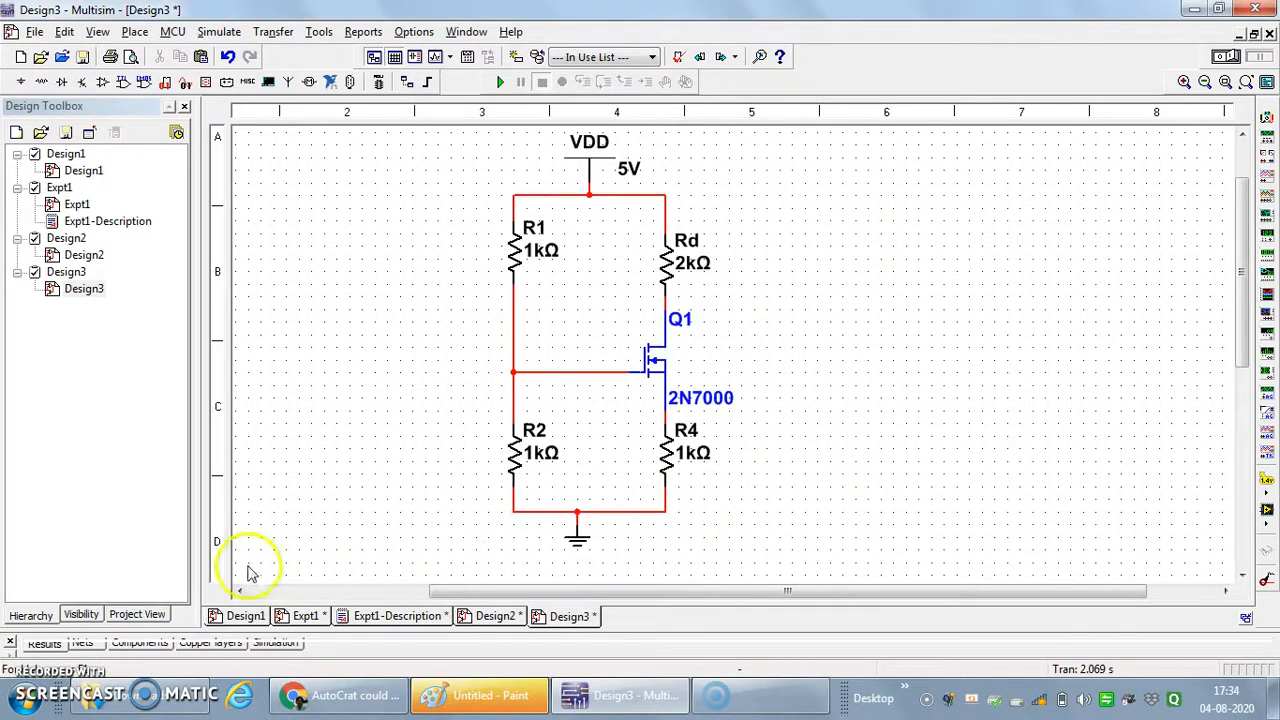
- Check the reference circuit in Expt1, return to Design3 and change the reference designator of R4 to Rs
left_click(306, 617)
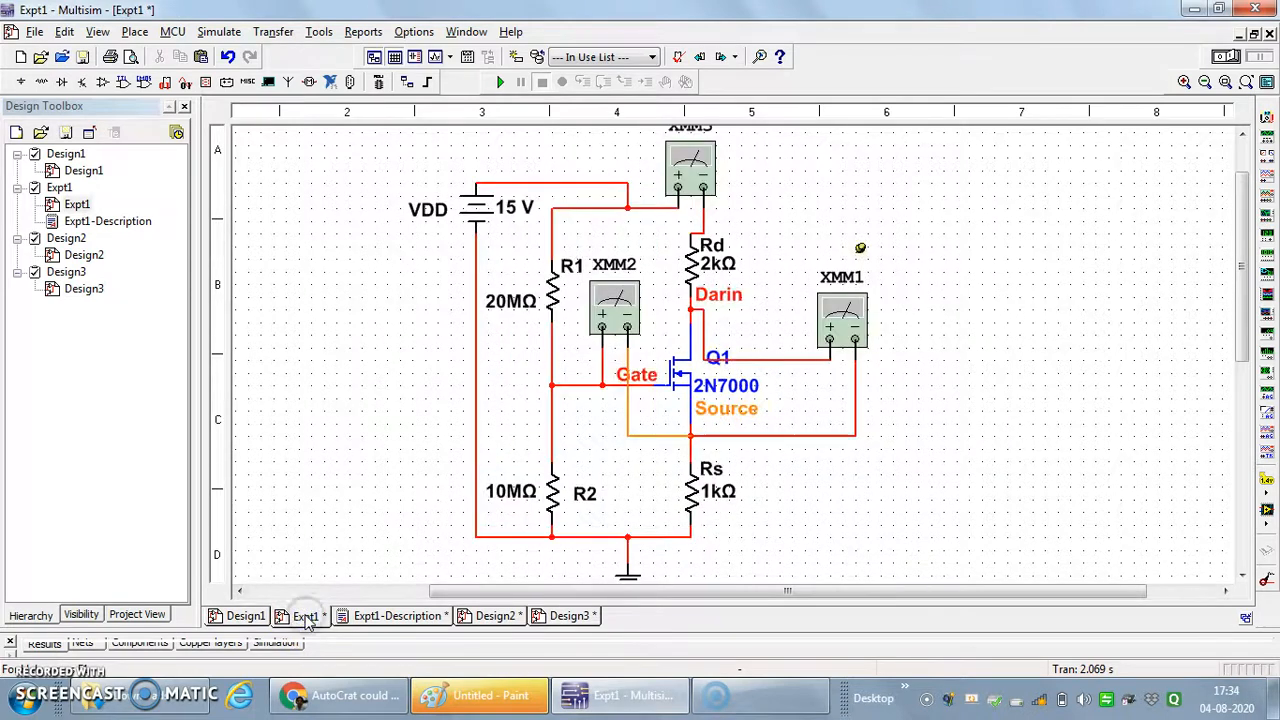
left_click(566, 616)
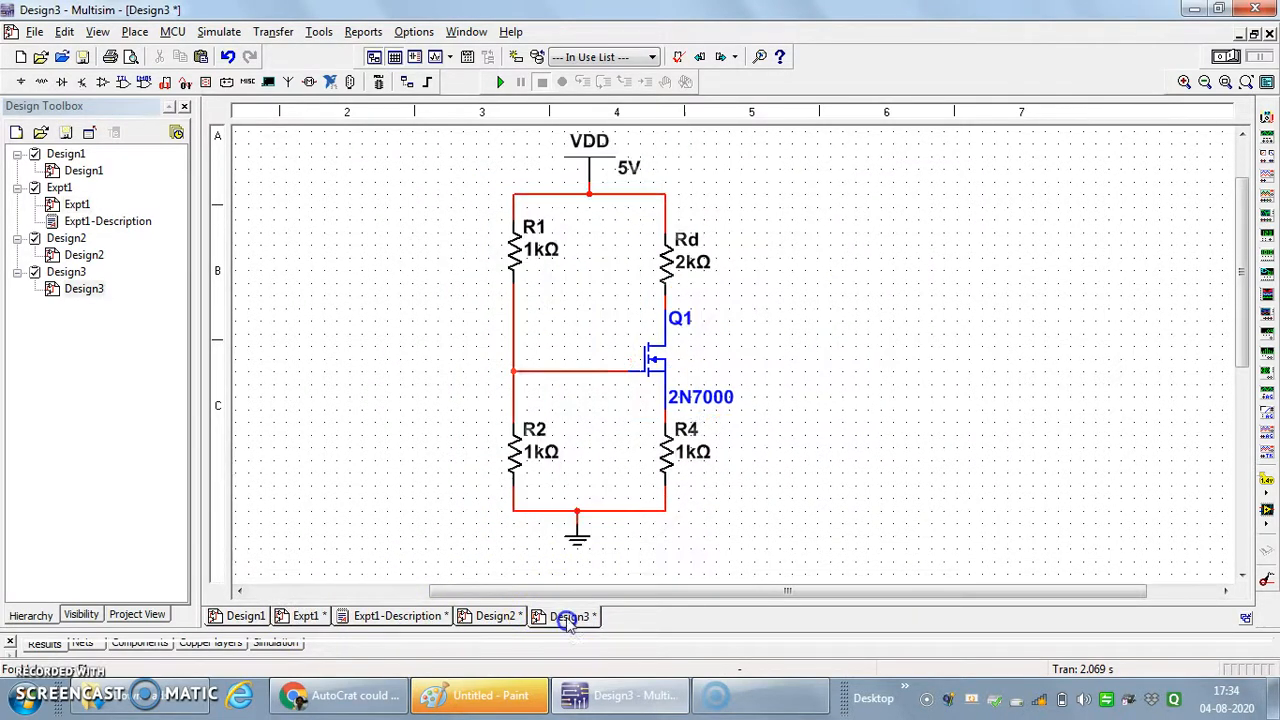
left_click(672, 458)
double_click(668, 457)
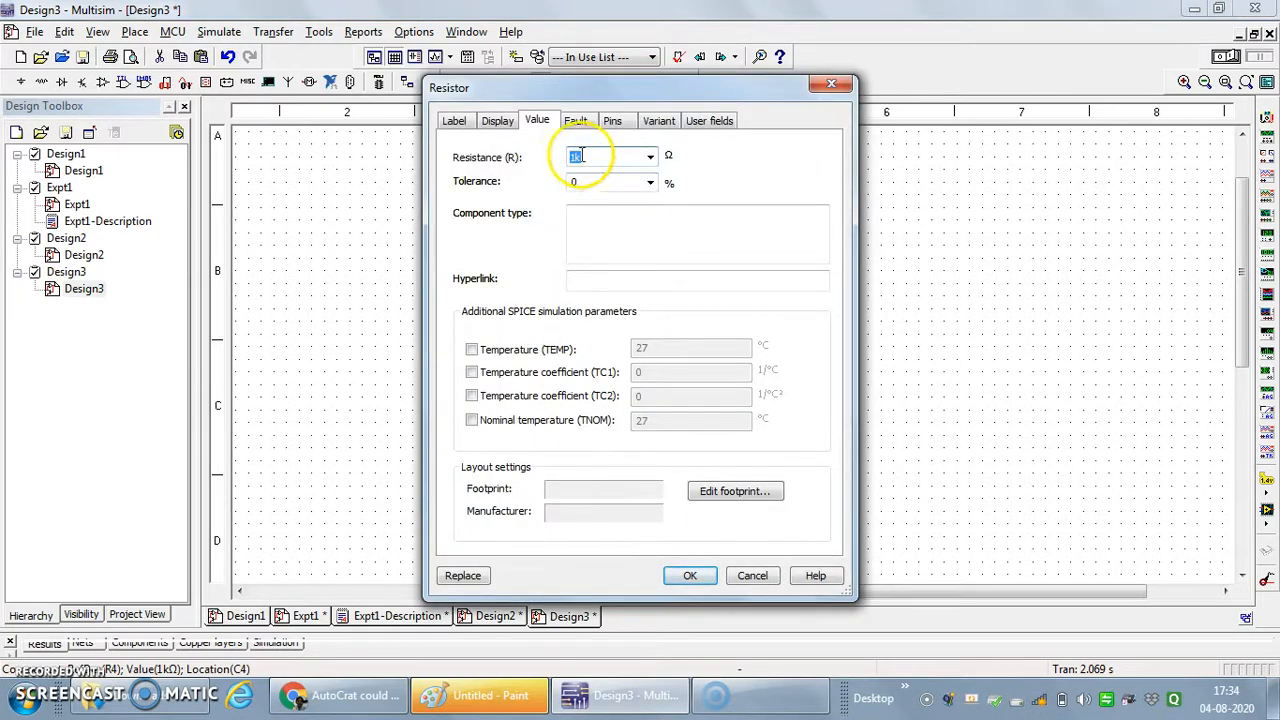
left_click(454, 121)
left_click(503, 172)
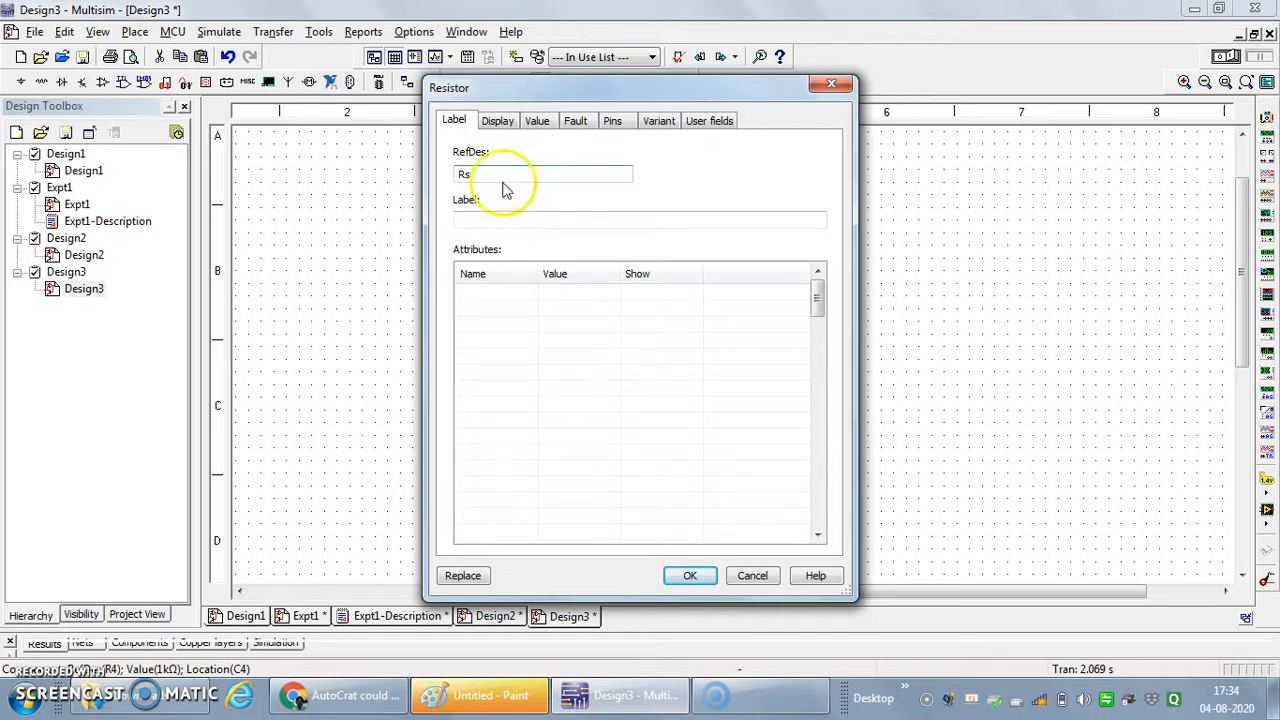
left_click(688, 576)
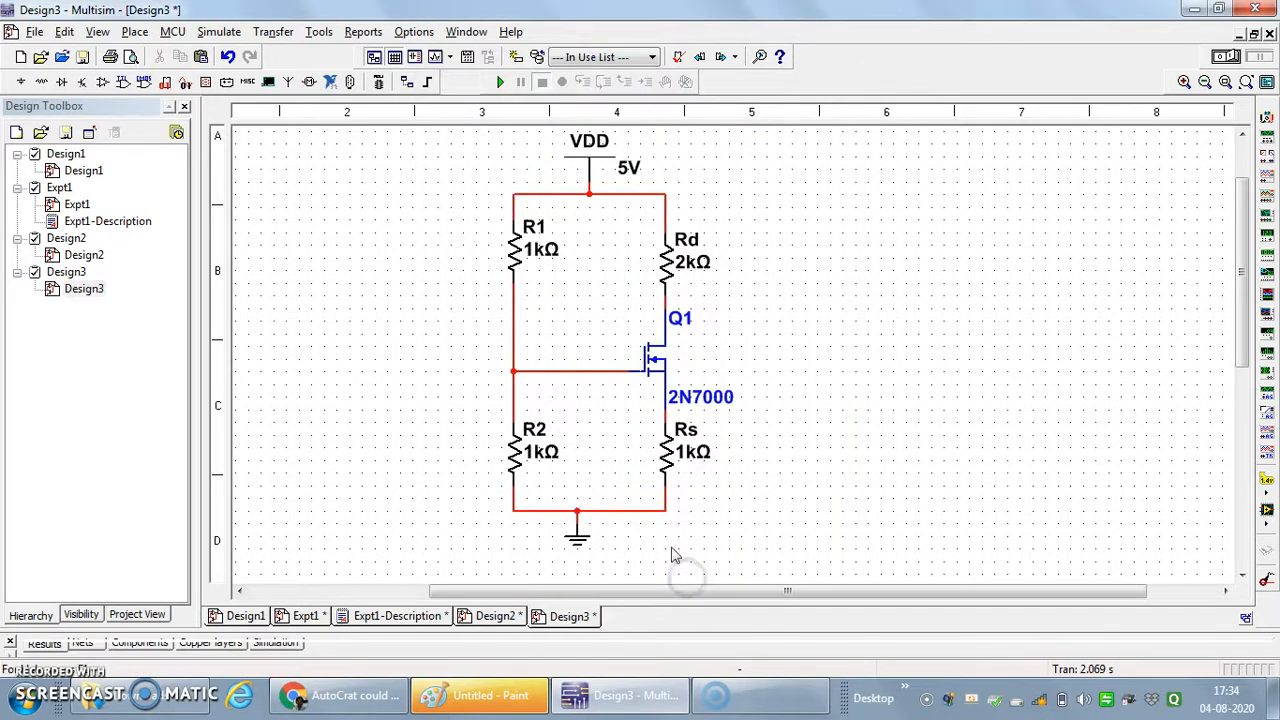
- Set the resistance of R2 to 10 MΩ
left_click(515, 452)
double_click(515, 452)
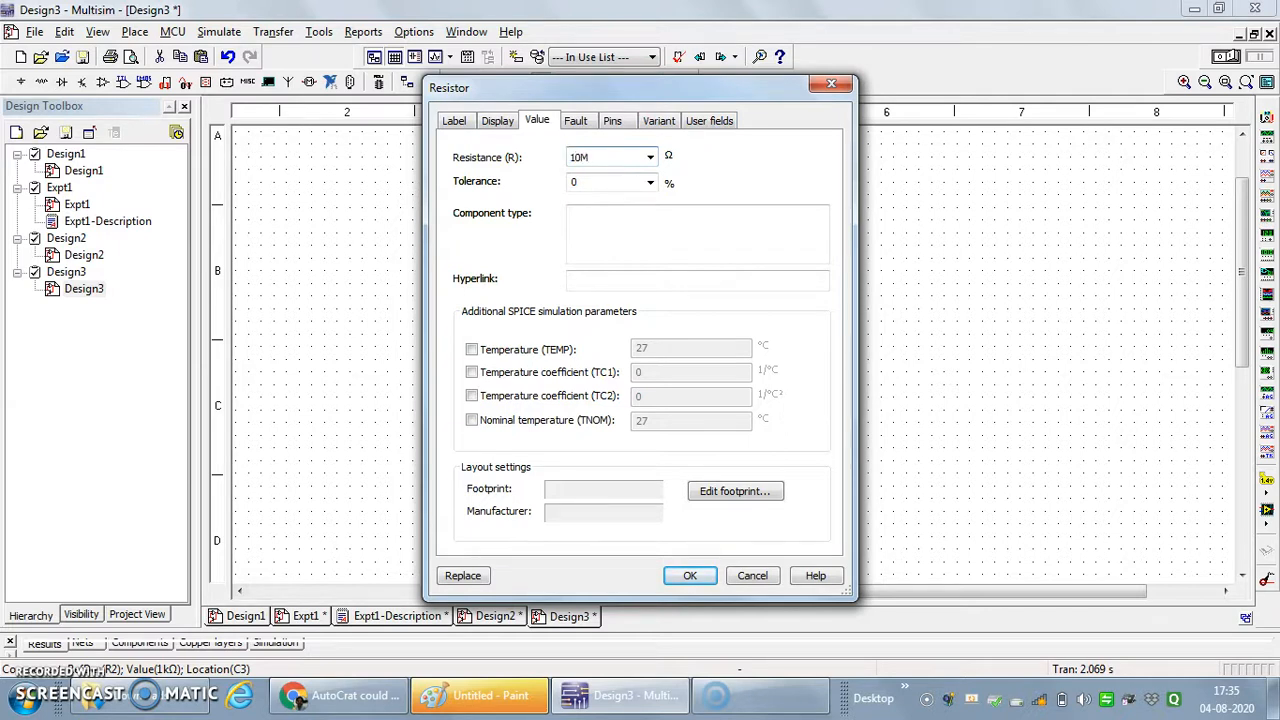
left_click(450, 126)
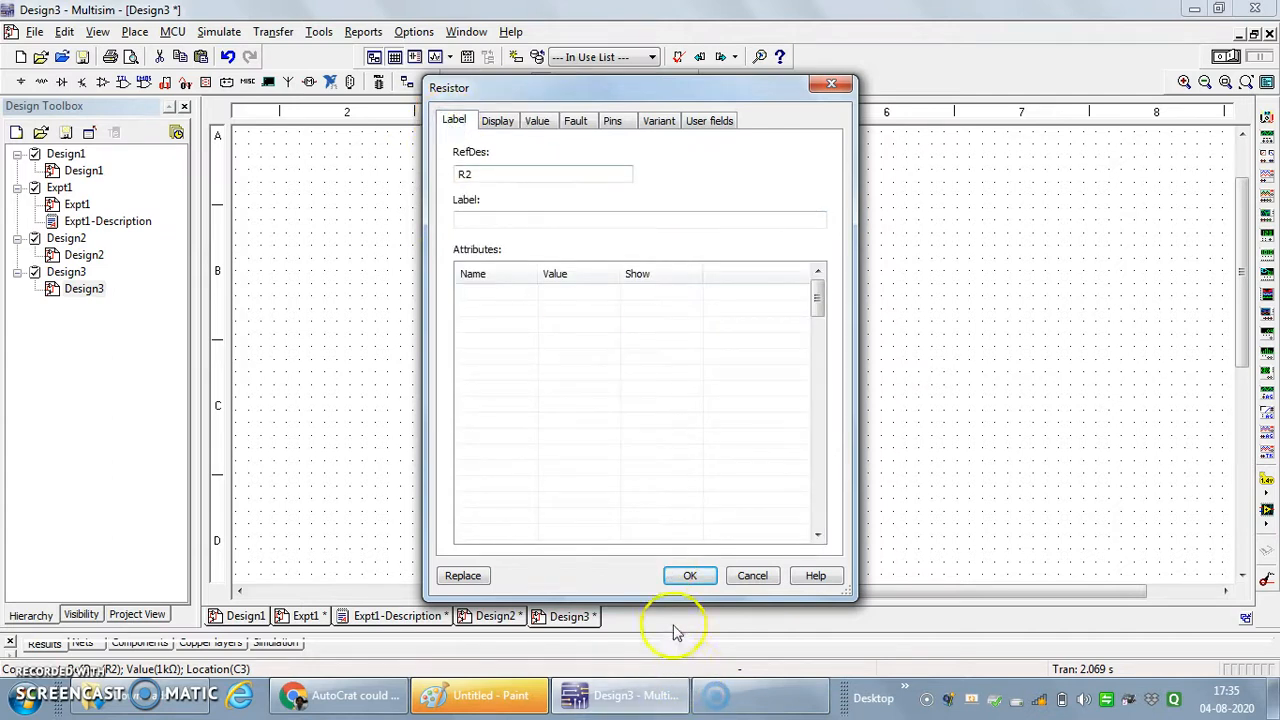
left_click(689, 575)
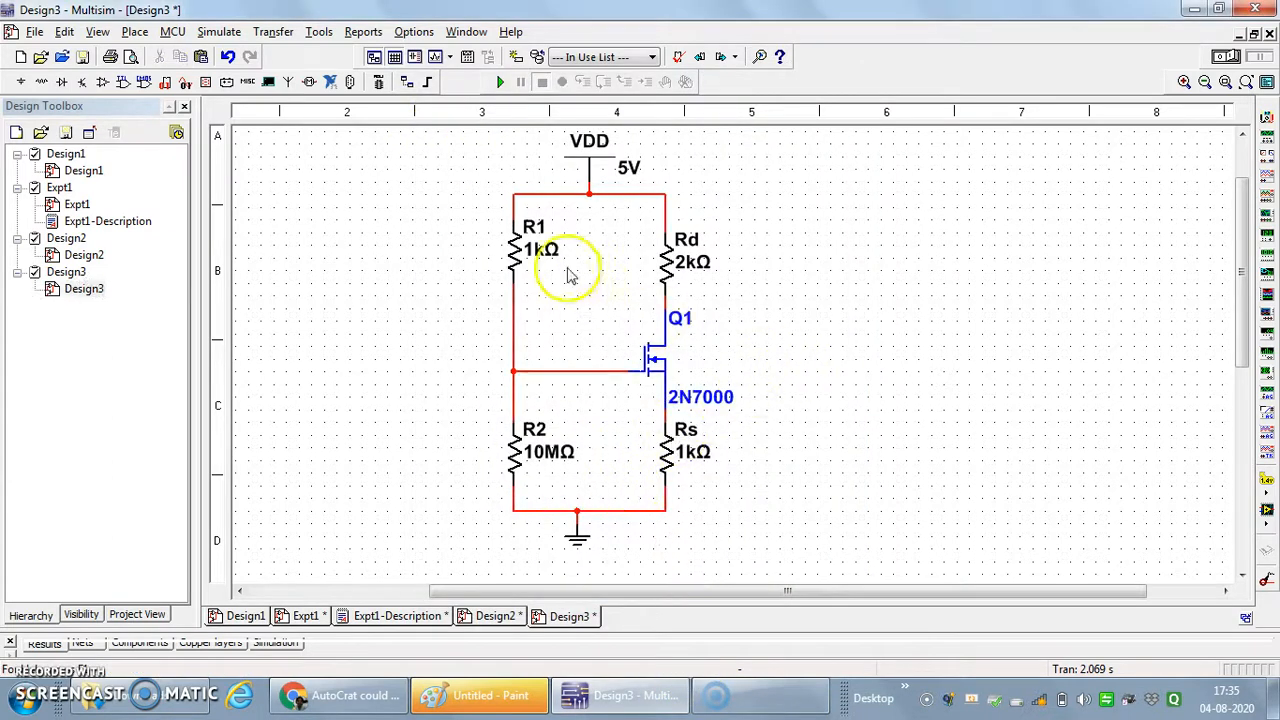
- Set the resistance of R1 to 20 MΩ and move the resistor about two grid steps down
double_click(518, 258)
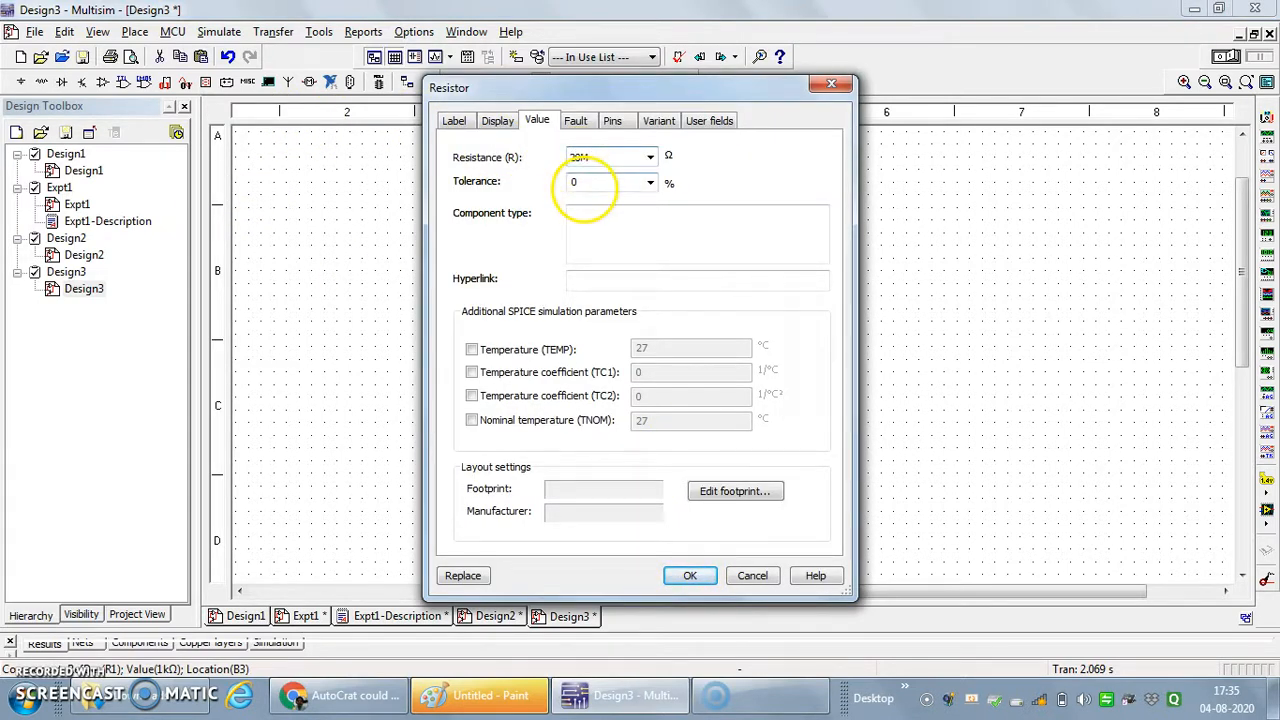
left_click(690, 577)
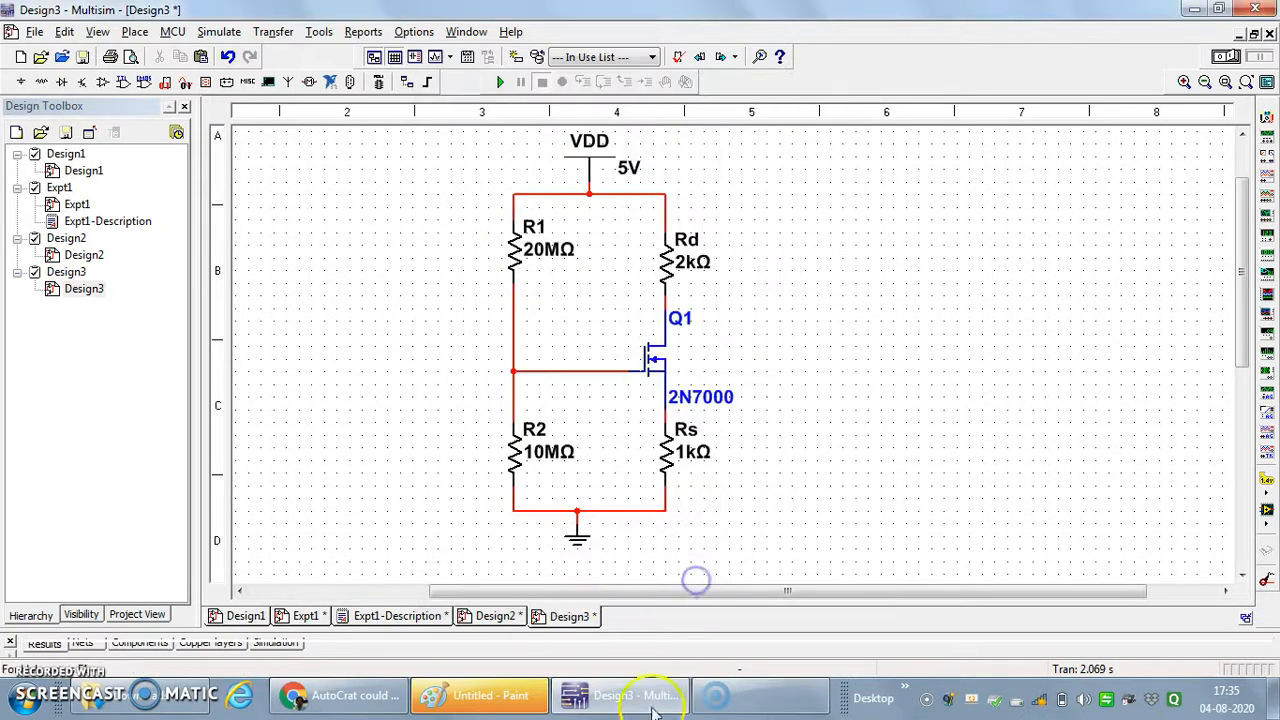
left_click(515, 249)
left_click_drag(515, 249, 511, 269)
left_click(861, 288)
left_click(845, 320)
- Set the voltage of the VDD supply to 12 V
left_click(630, 168)
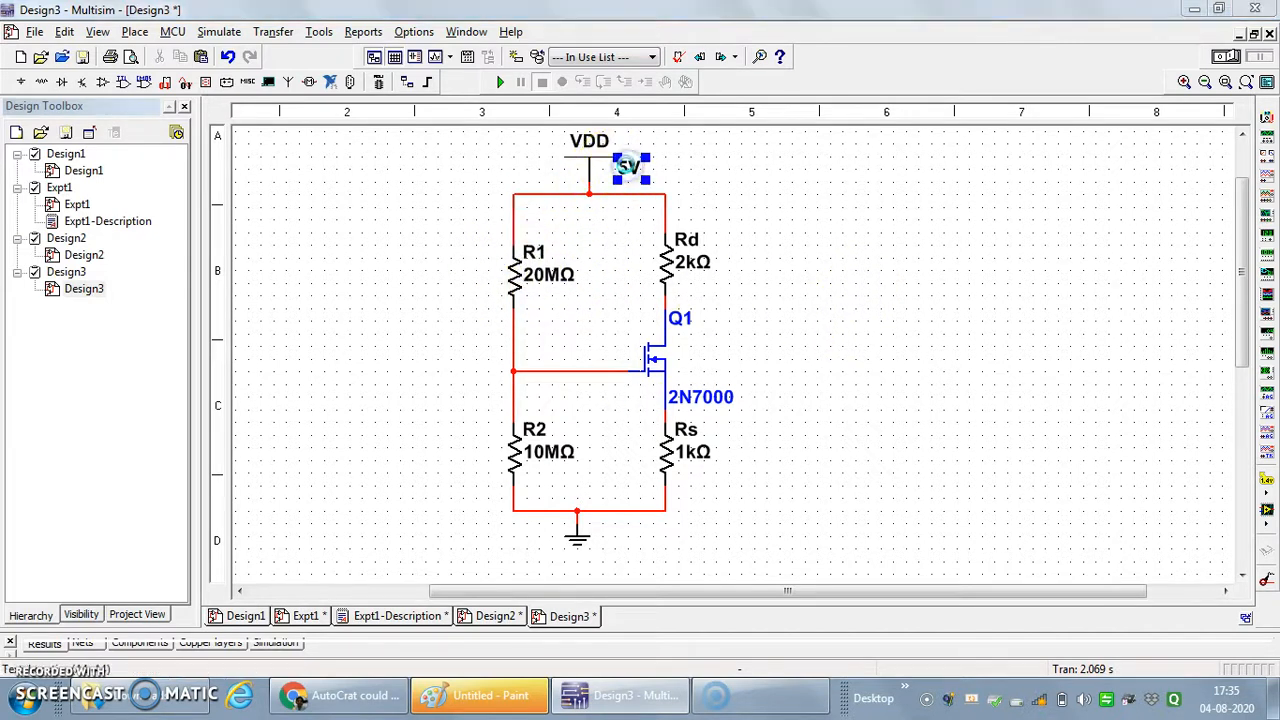
double_click(630, 168)
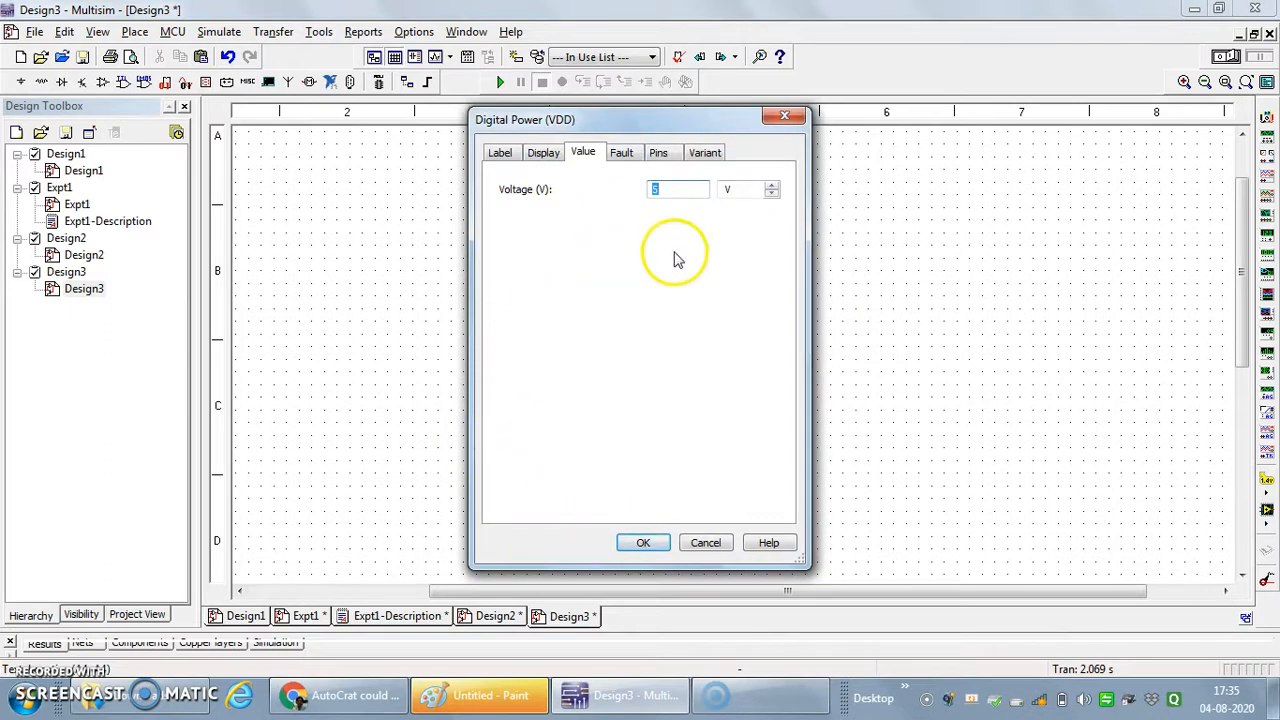
key("Return")
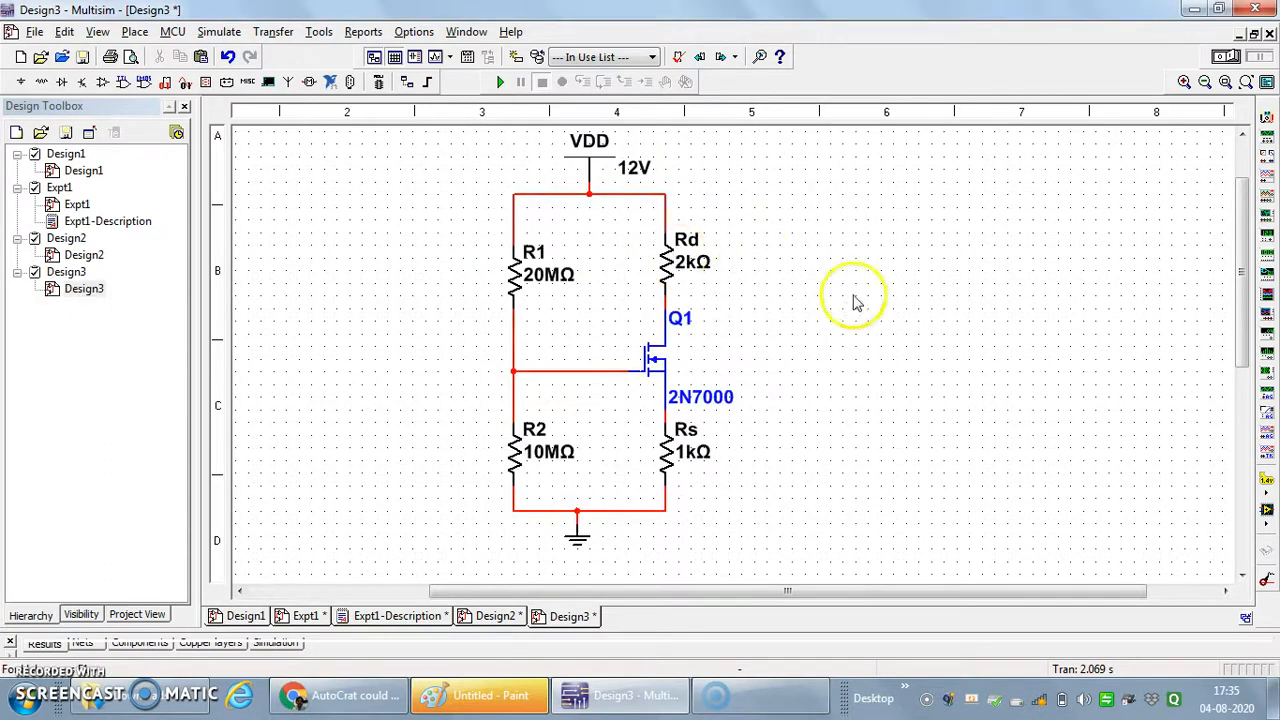
- Move the voltage label to the left of the VDD symbol and set the supply voltage to 15 V
left_click_drag(636, 176, 518, 163)
left_click(525, 155)
double_click(533, 170)
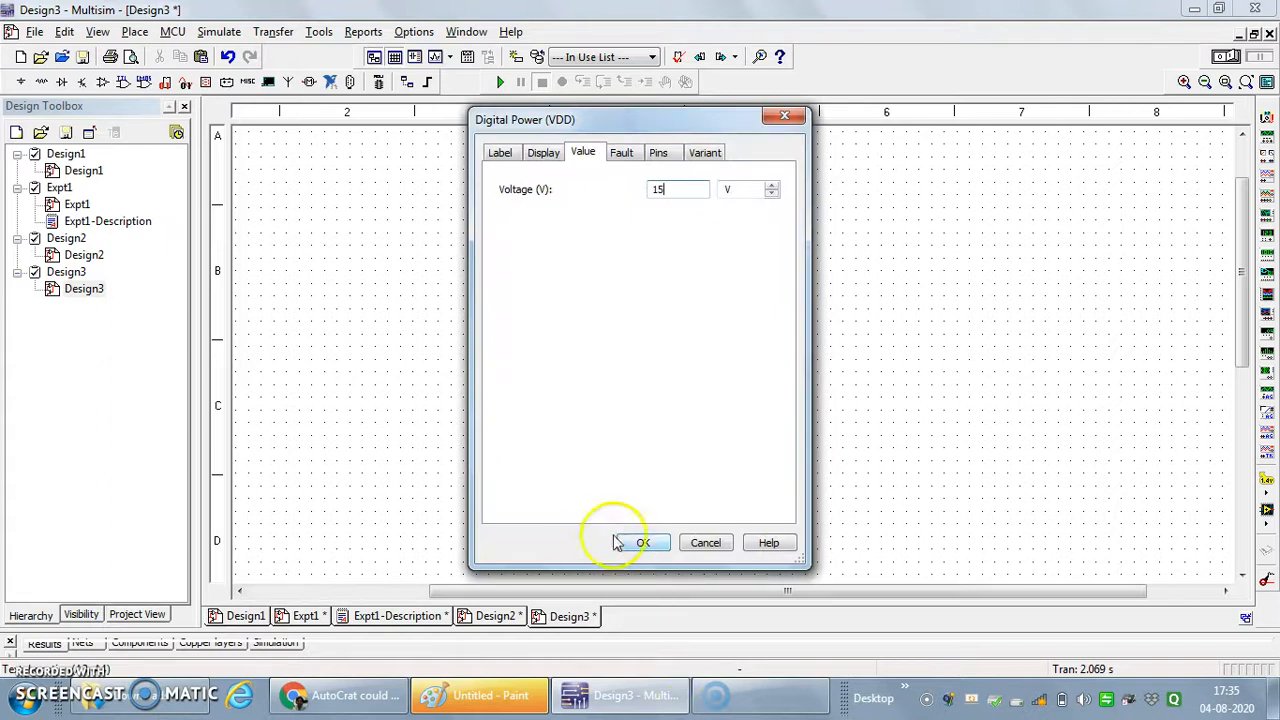
left_click(643, 542)
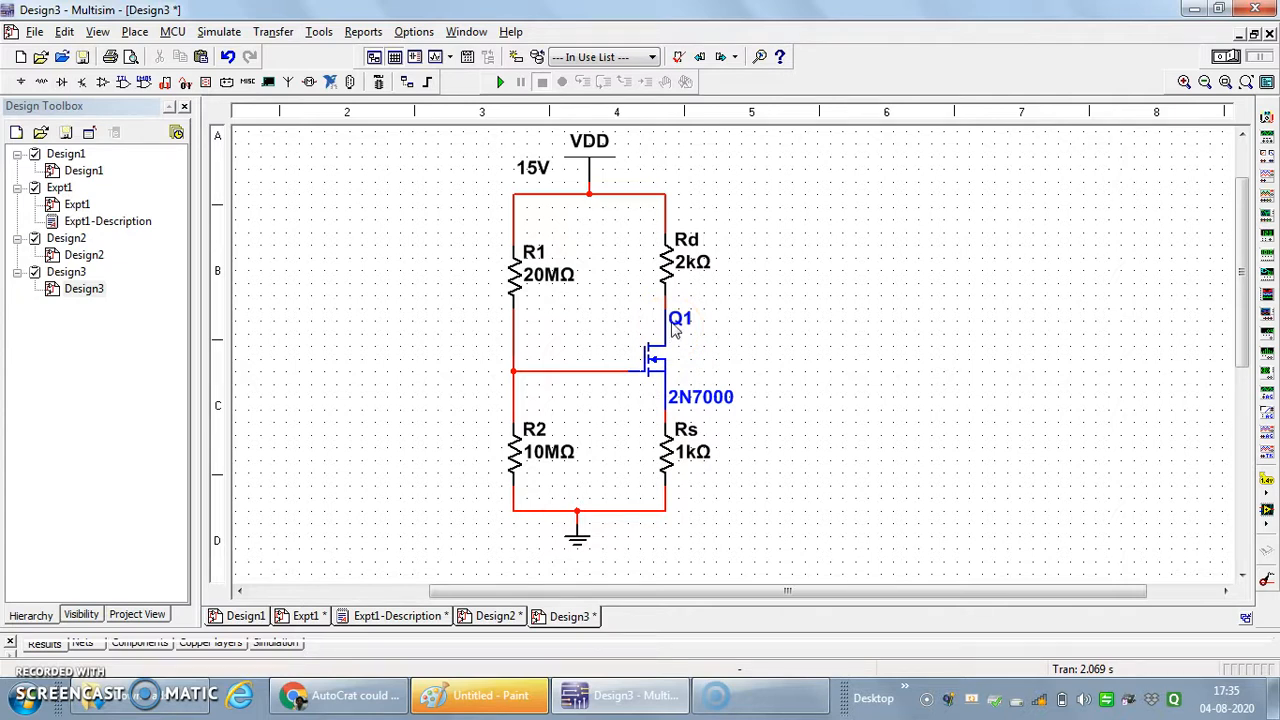
- Replace the wire between VDD and Rd with a multimeter, its positive terminal on VDD and its negative terminal on Rd
left_click(662, 197)
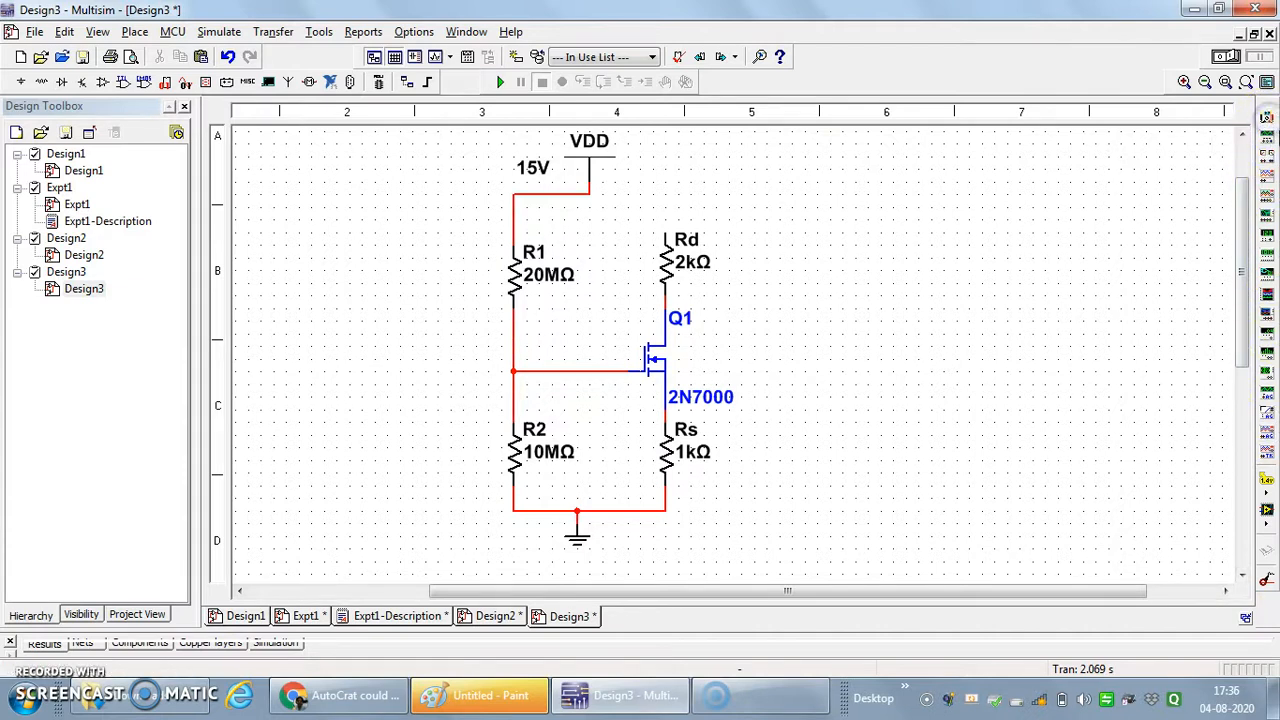
left_click(1266, 117)
left_click(667, 196)
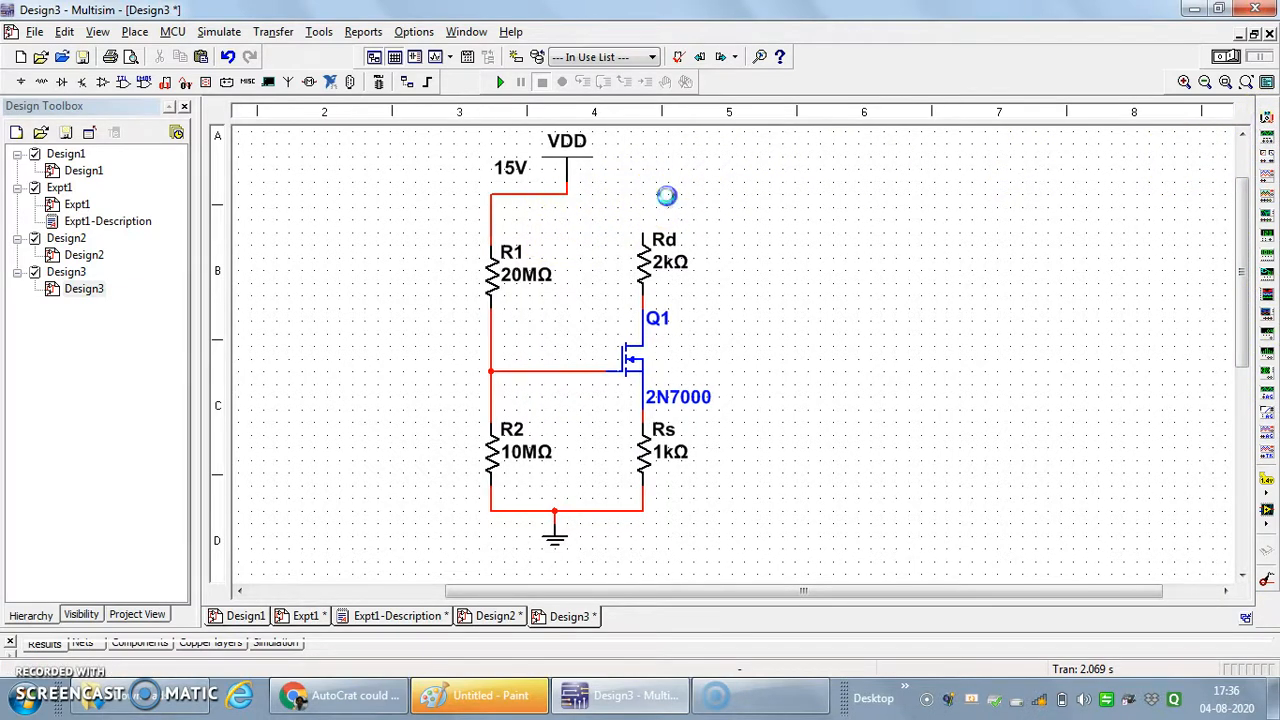
left_click_drag(667, 196, 568, 193)
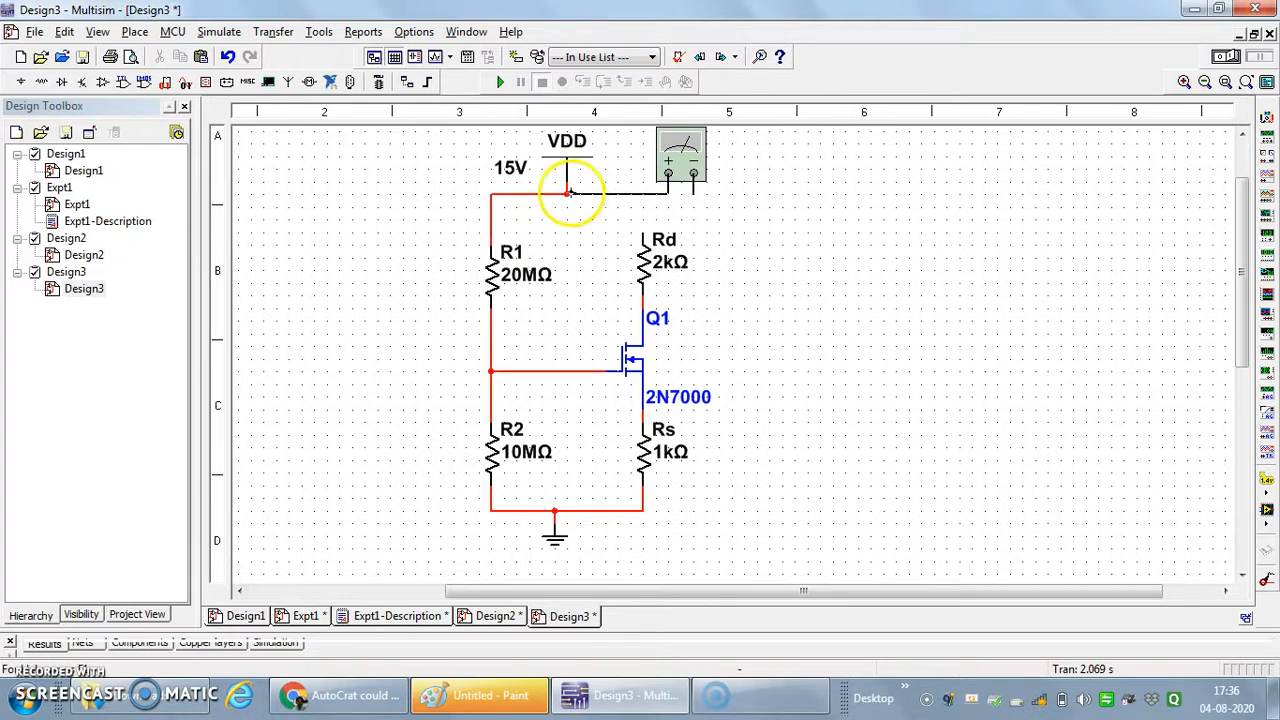
left_click(693, 194)
left_click(643, 222)
left_click(792, 243)
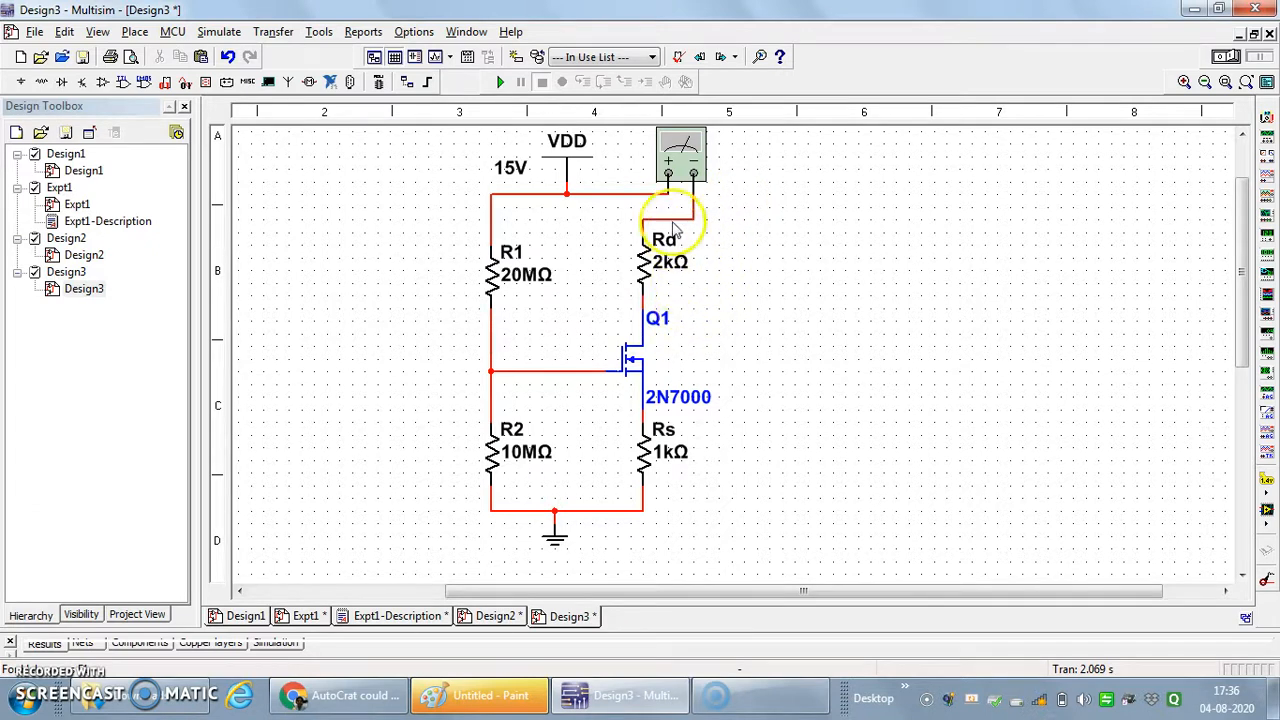
- Set the multimeter between VDD and Rd to measure DC current and close its display
double_click(680, 162)
left_click_drag(657, 269, 956, 173)
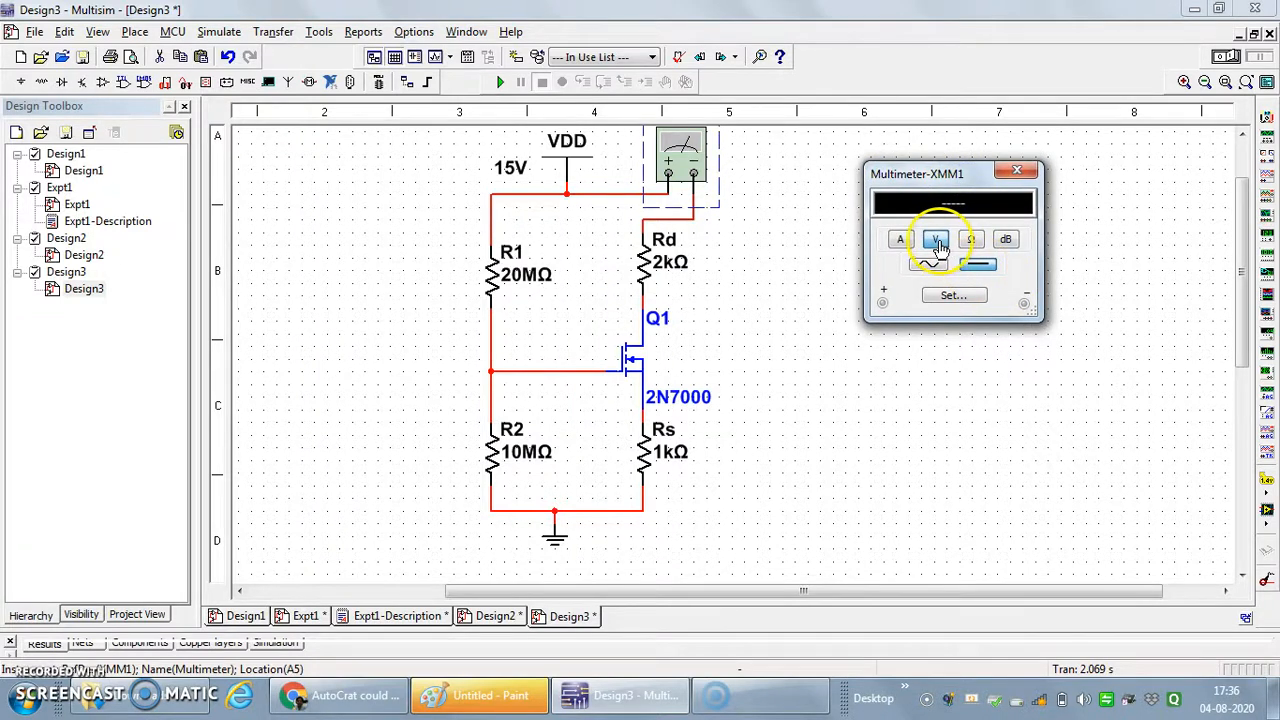
left_click(900, 240)
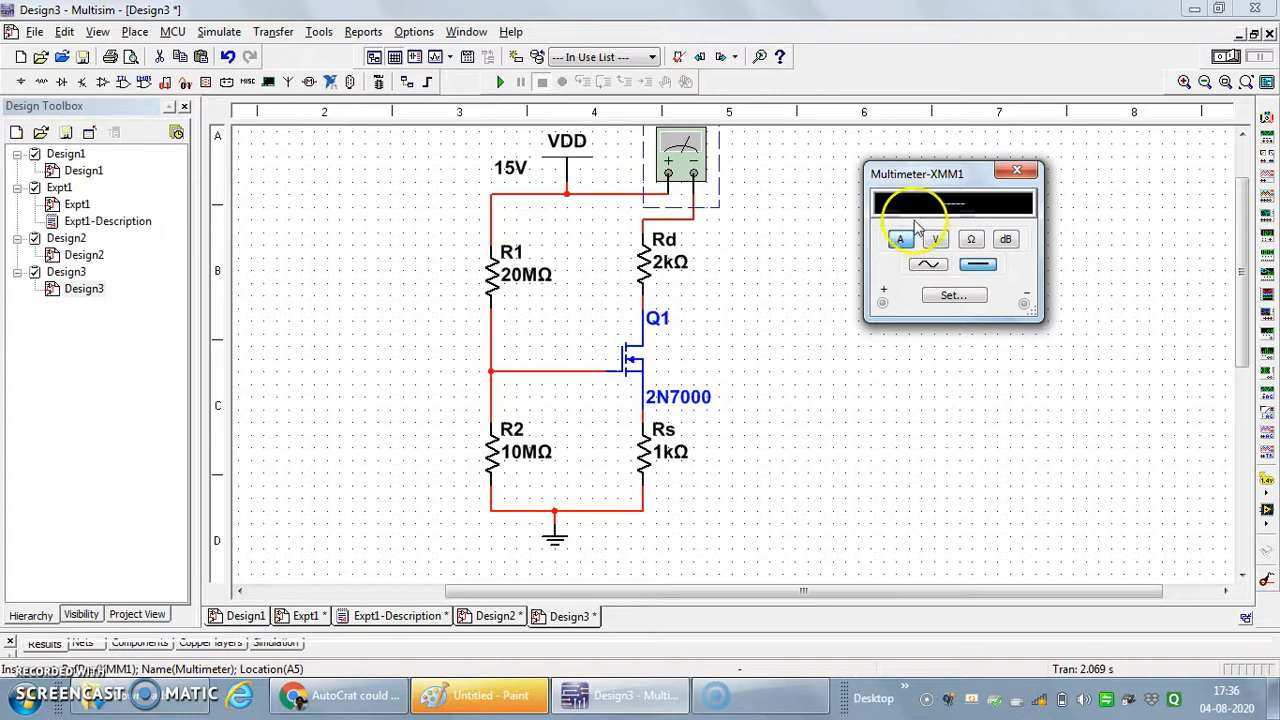
left_click_drag(920, 174, 804, 155)
left_click(875, 325)
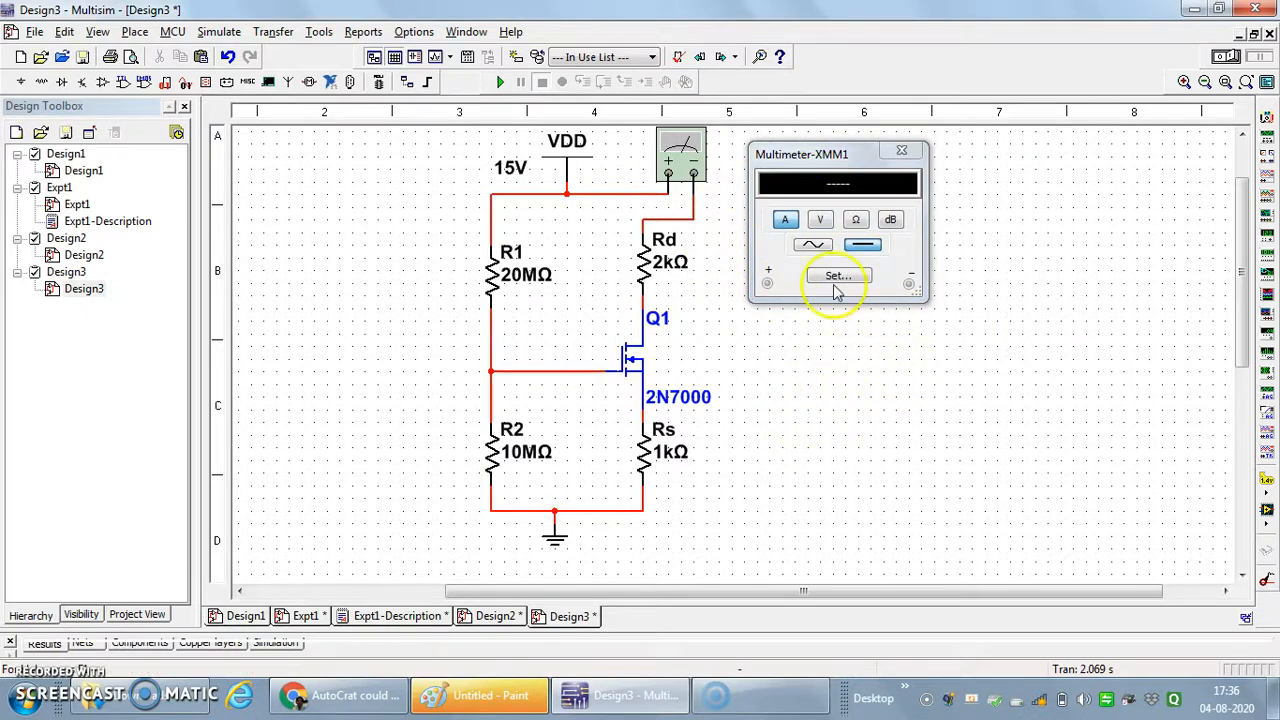
left_click(901, 150)
left_click(917, 394)
- Place a second multimeter to the right of Q1 and try to wire its positive terminal to the drain node
left_click(1266, 117)
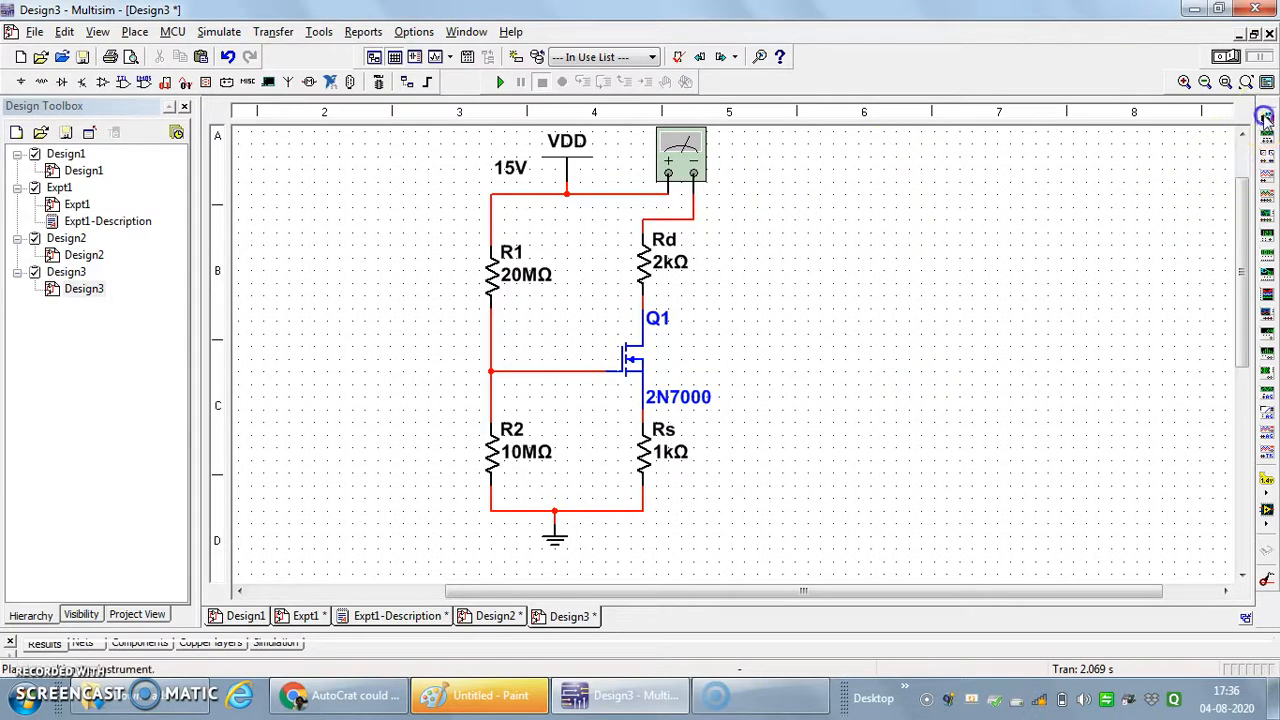
left_click(741, 404)
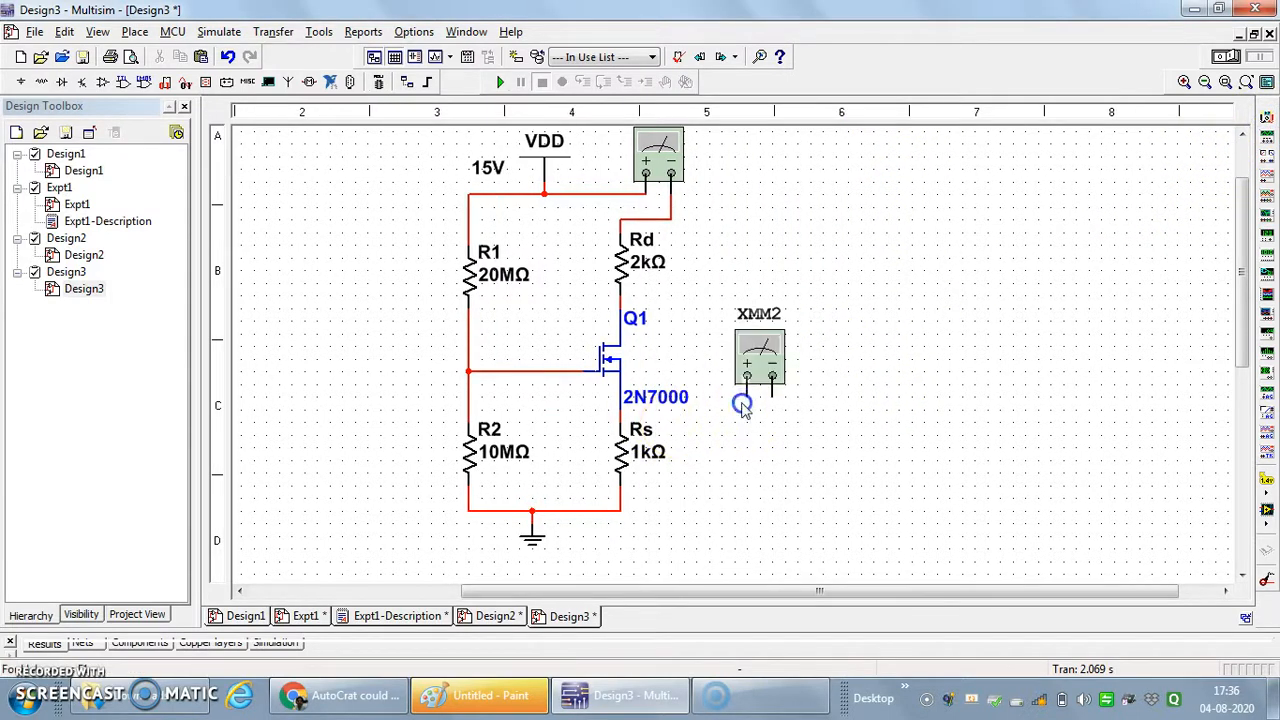
left_click(746, 395)
left_click(626, 302)
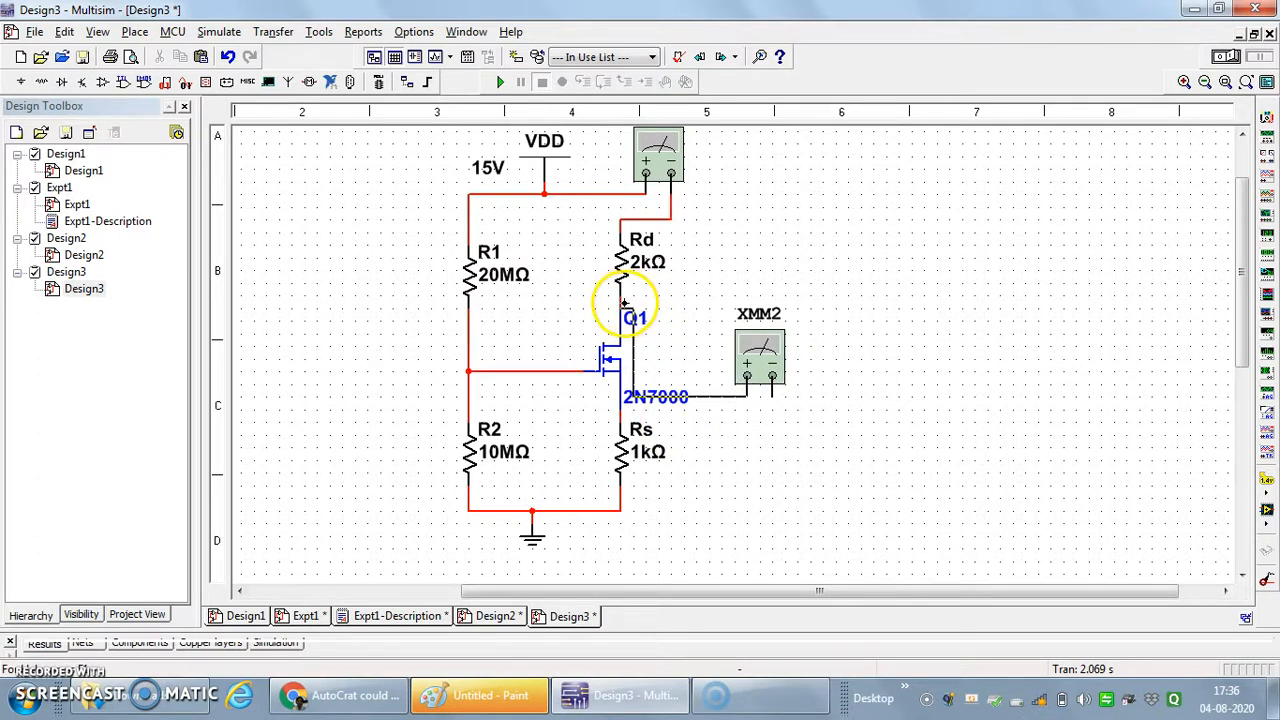
key("Escape")
left_click(624, 262)
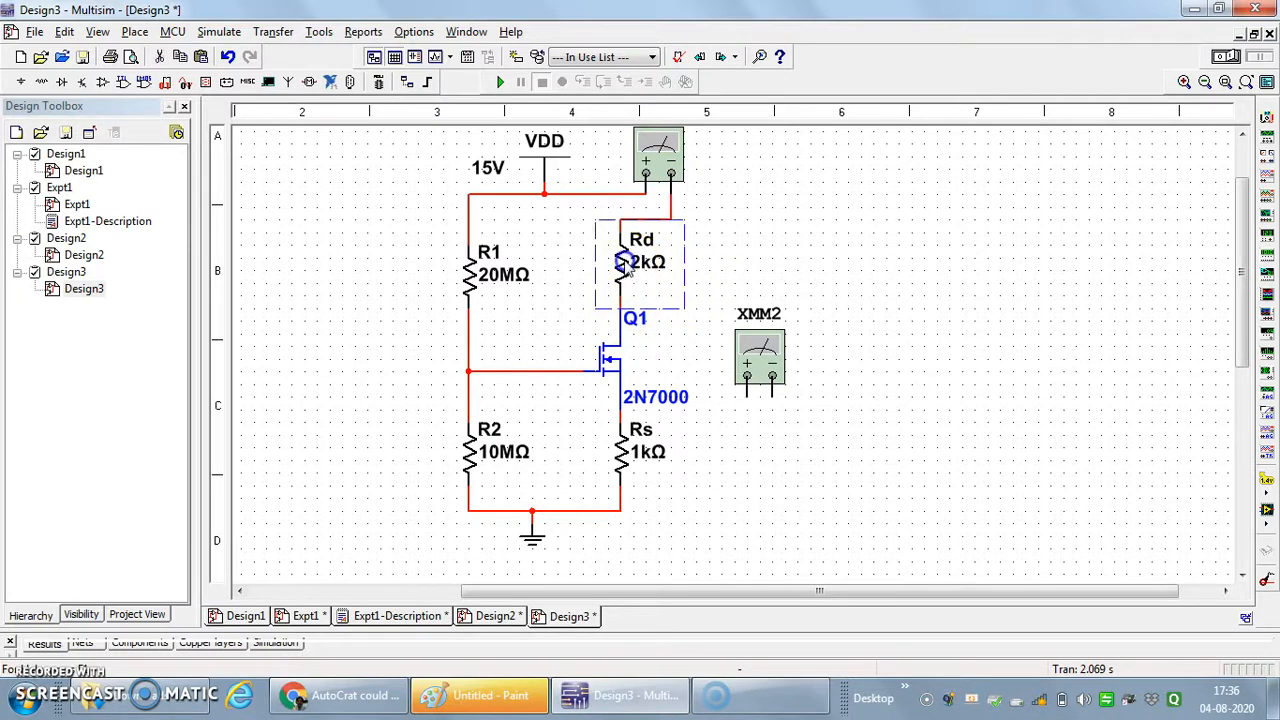
left_click(744, 252)
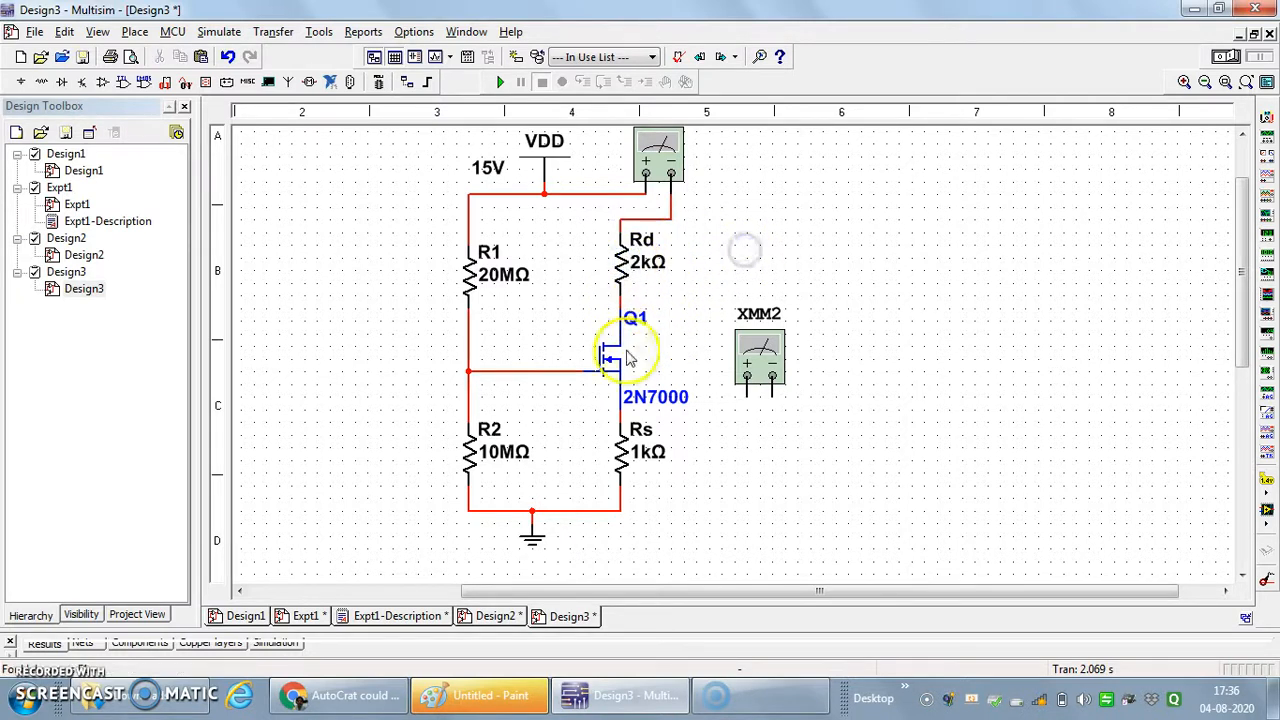
left_click_drag(748, 385, 620, 302)
left_click(748, 396)
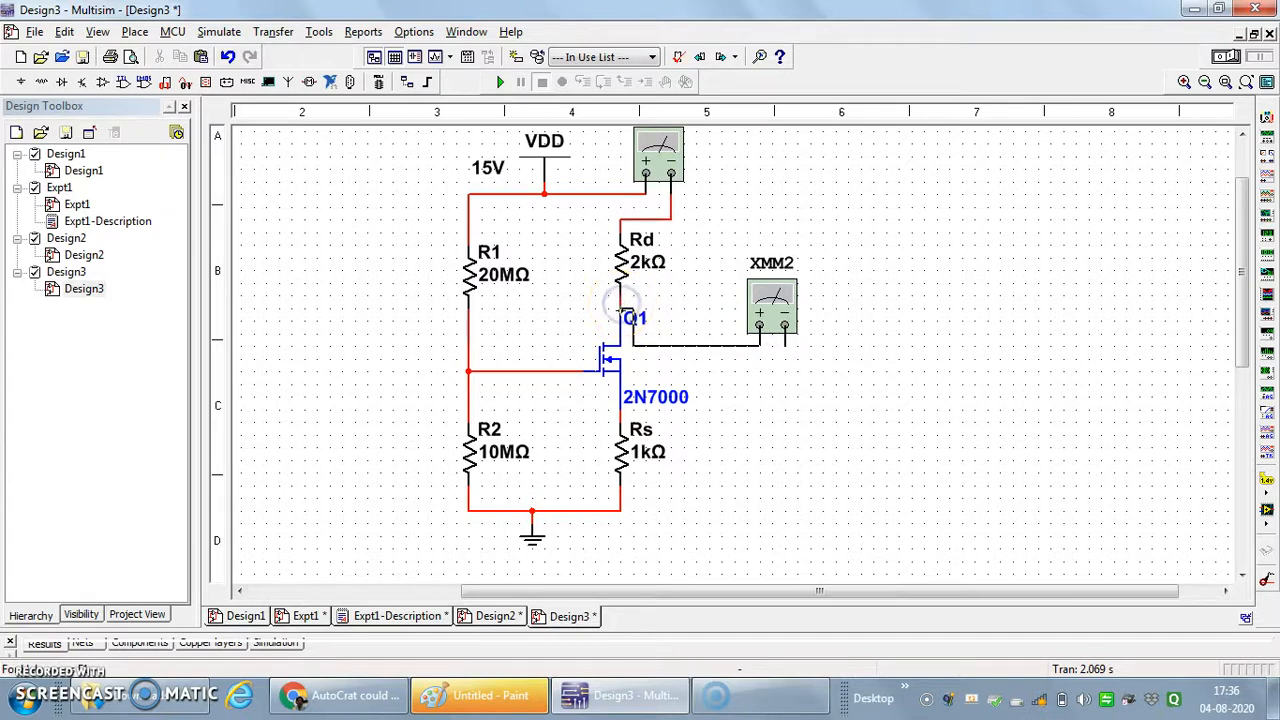
key("Escape")
- Move Rd up one grid step and connect XMM2's positive terminal to the wire between Rd and Q1's drain
left_click(620, 264)
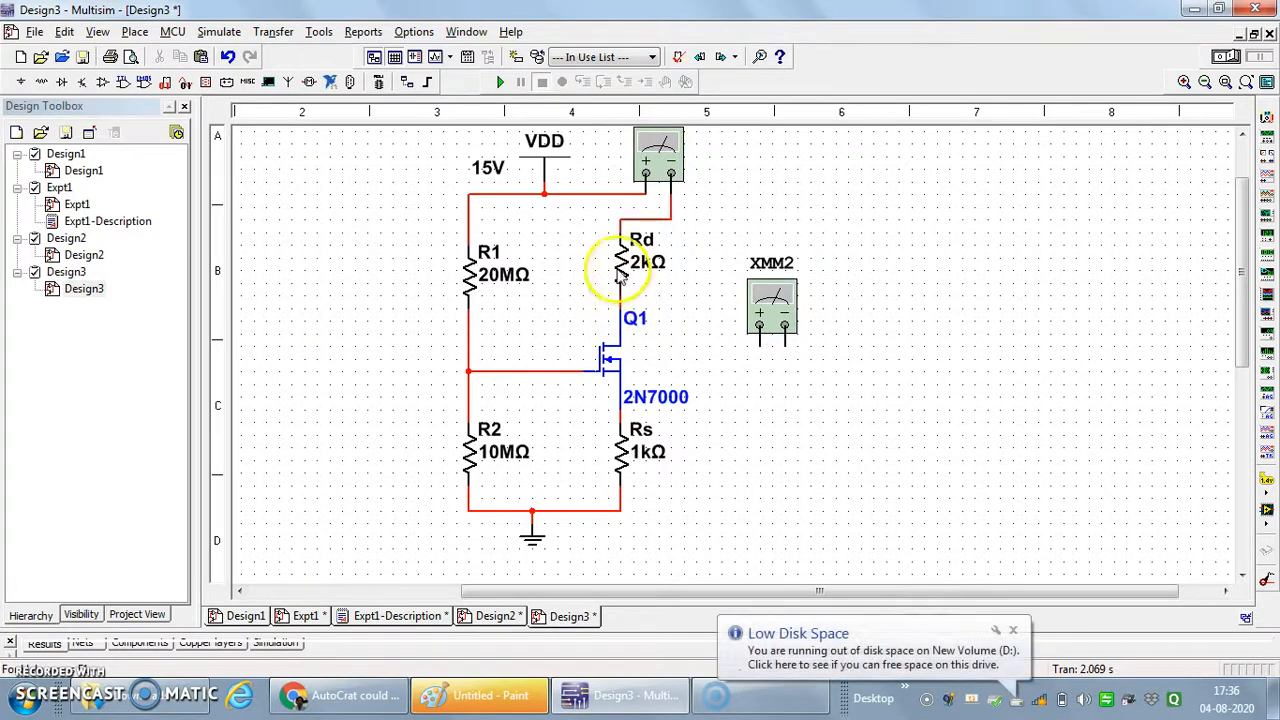
left_click_drag(622, 260, 622, 247)
left_click(786, 434)
left_click(752, 388)
left_click_drag(759, 345, 621, 296)
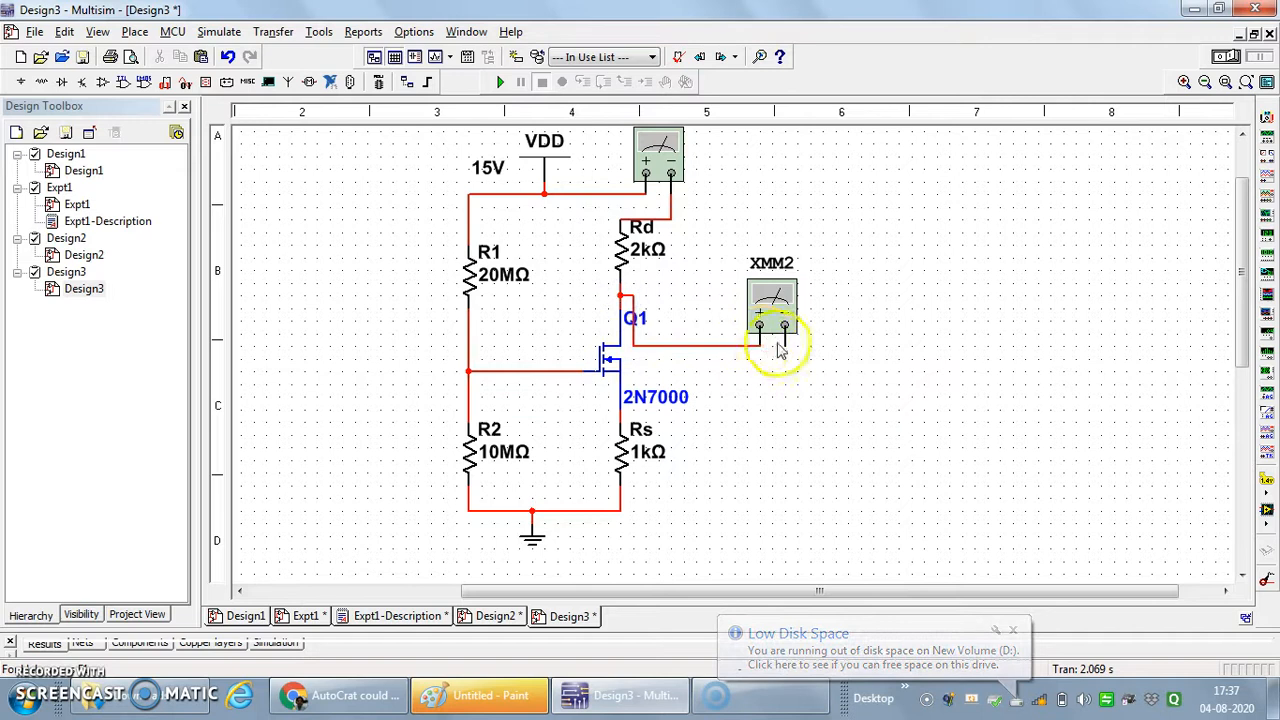
- Move Rs down about two grid steps and connect XMM2's negative terminal to the wire between Q1's source and Rs
left_click_drag(785, 347, 620, 412)
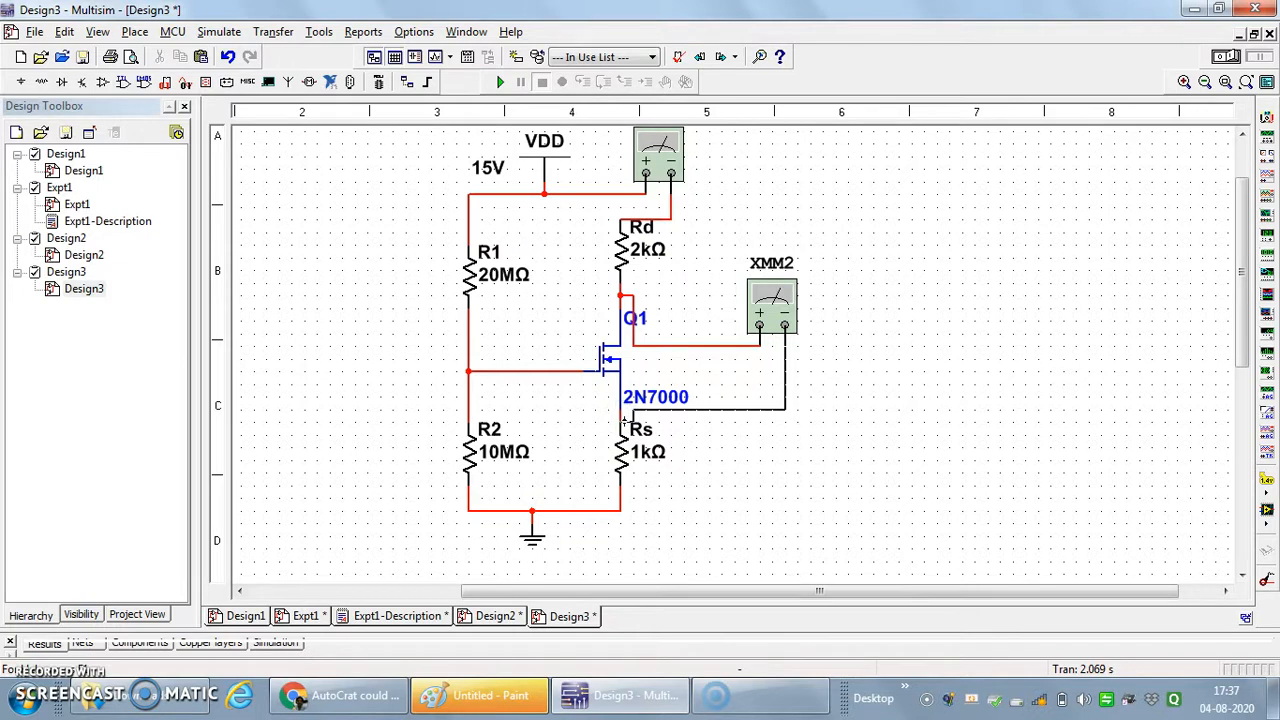
left_click(622, 455)
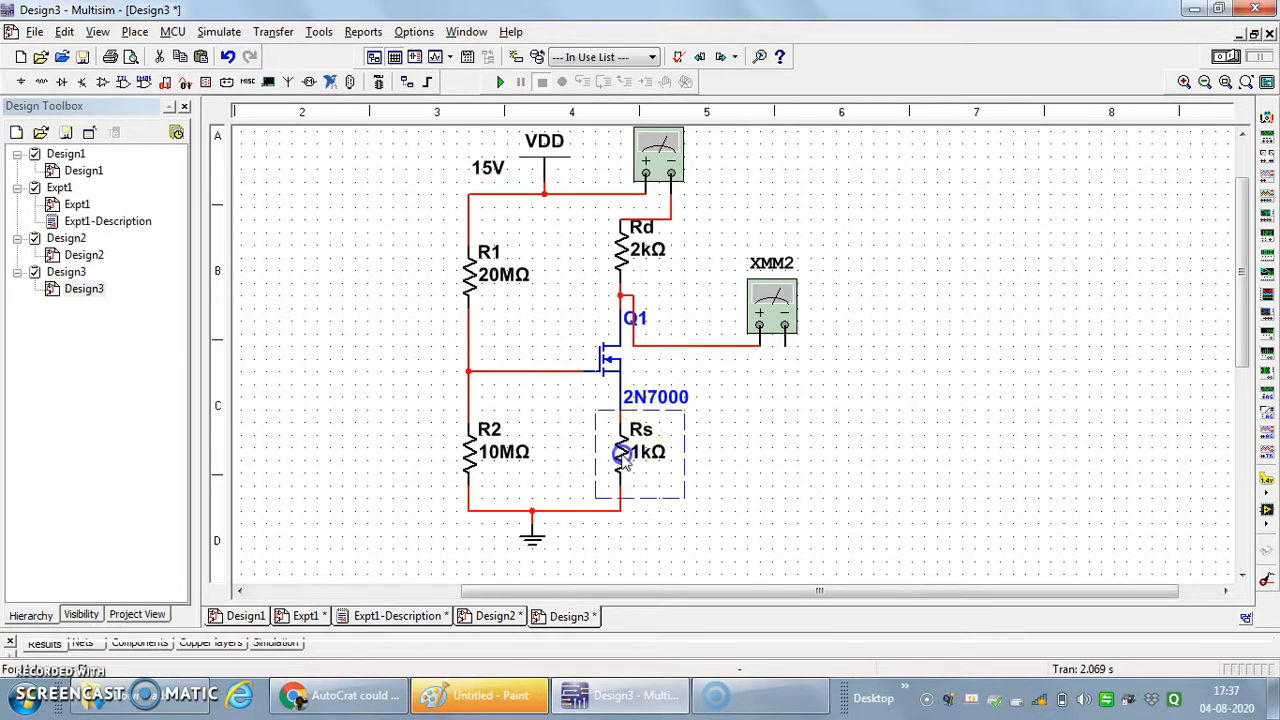
left_click_drag(621, 467, 622, 472)
left_click(746, 453)
left_click(784, 345)
left_click(620, 421)
left_click(836, 463)
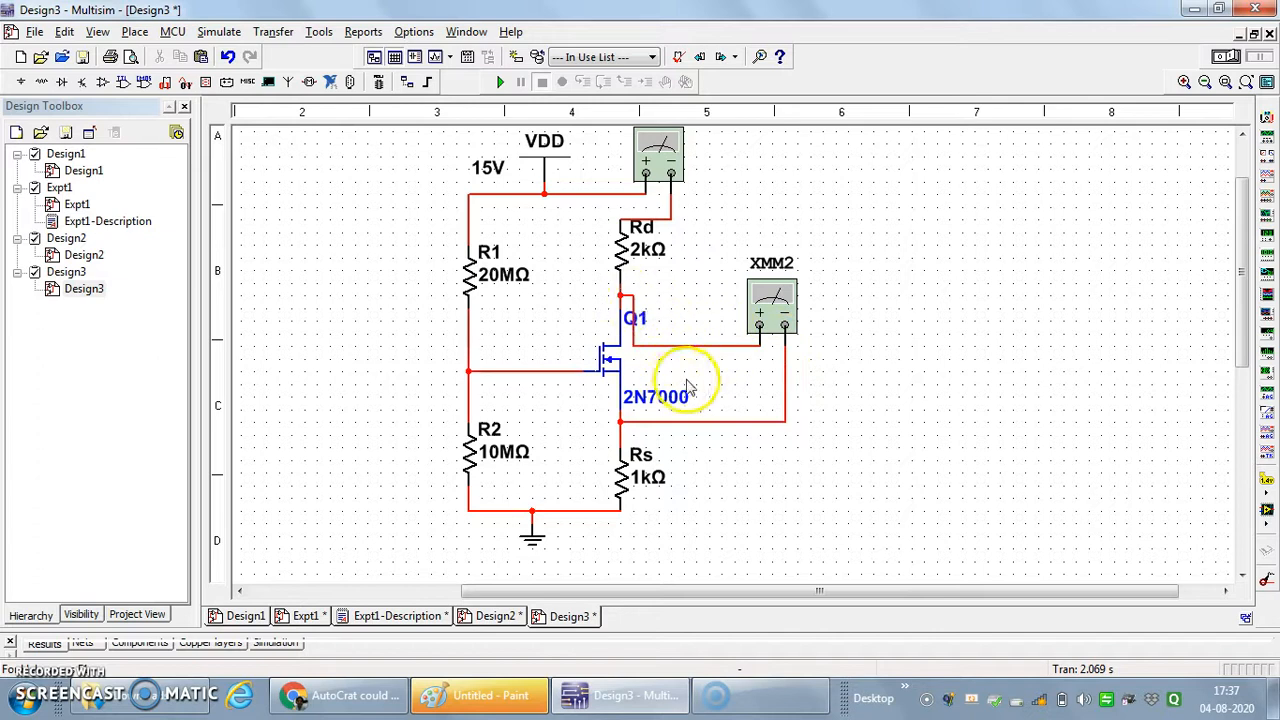
- Shift the wire above Rd up one grid step and open XMM2's display to the right of the circuit
left_click(655, 219)
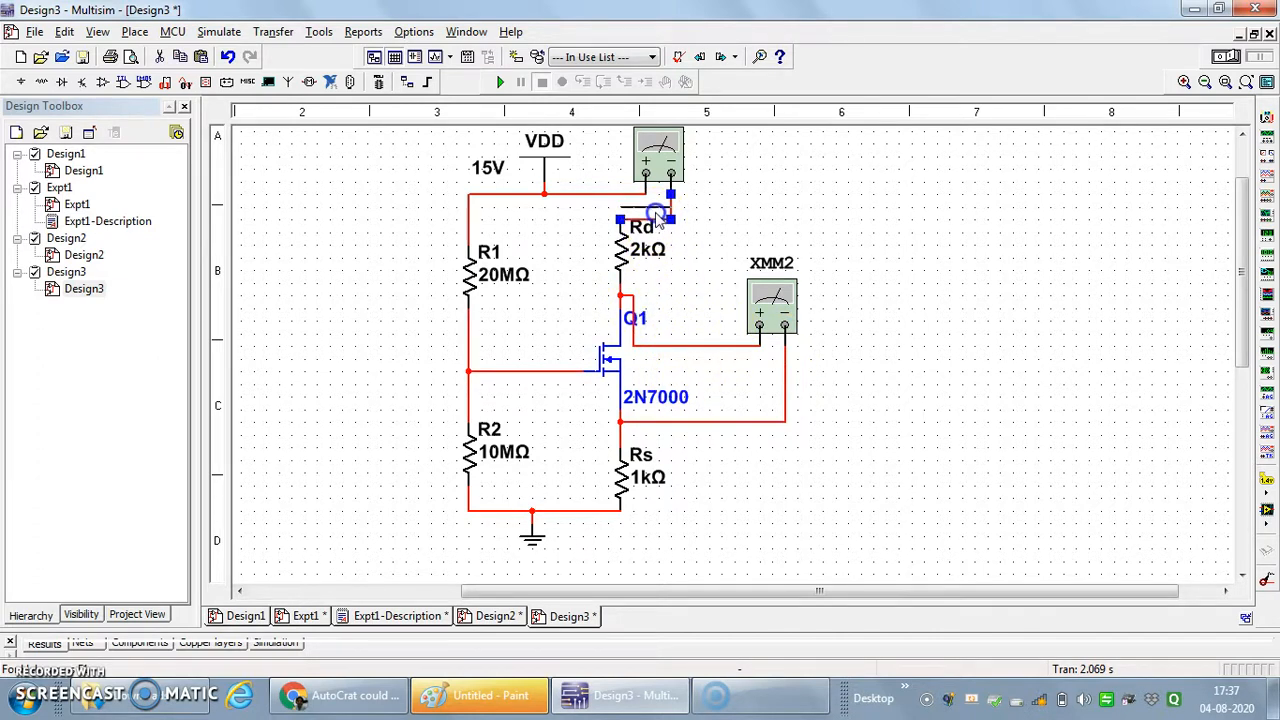
left_click(709, 230)
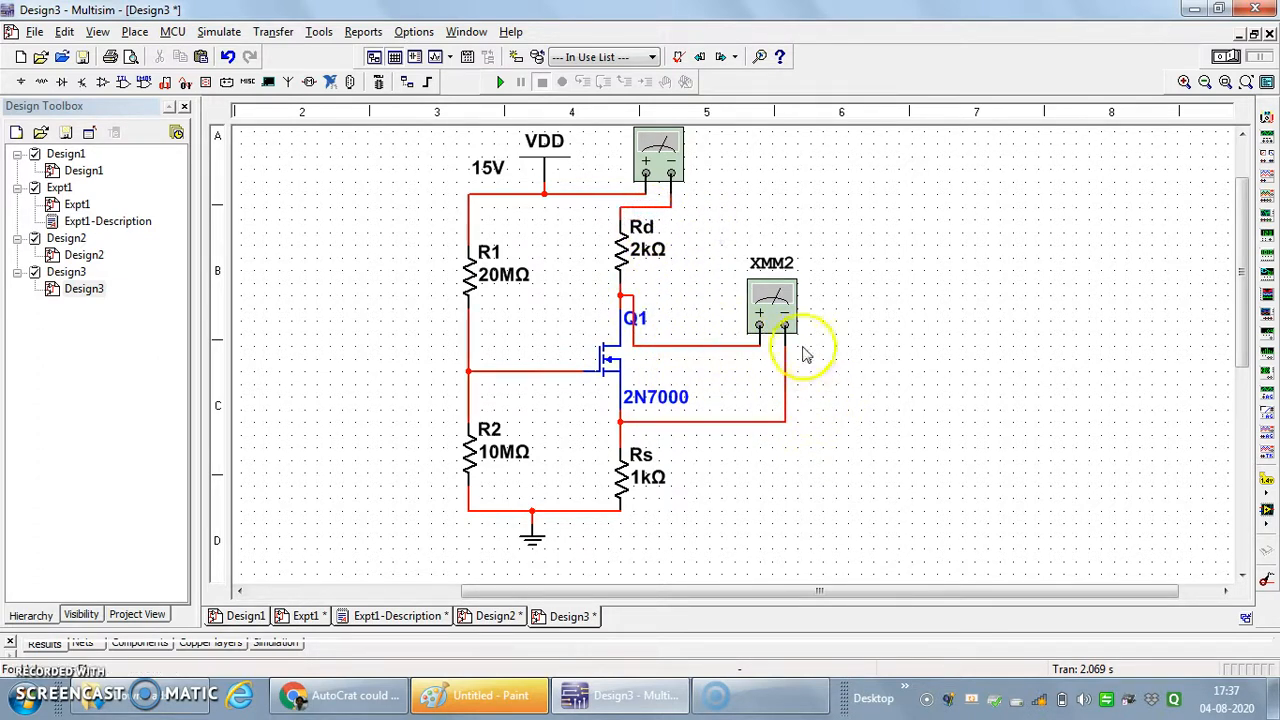
double_click(772, 305)
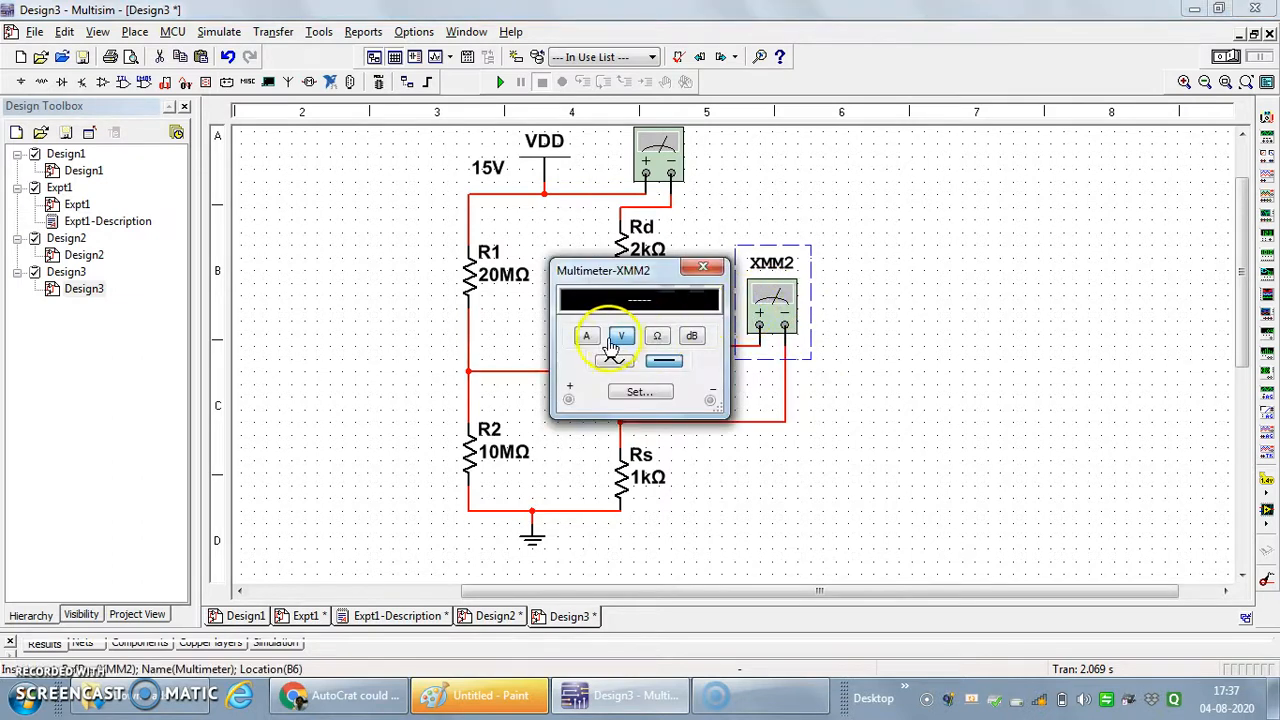
left_click_drag(651, 271, 953, 278)
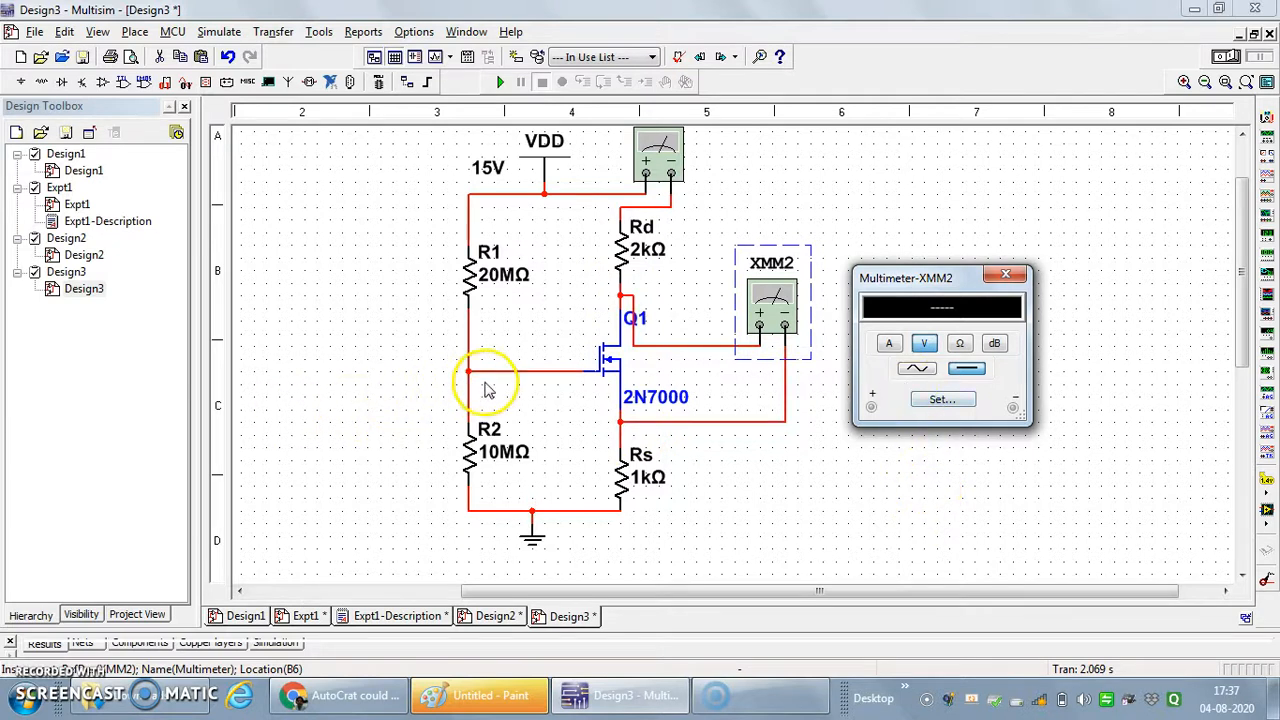
- Place a third multimeter left of R1 and wire its positive terminal to Q1's gate and its negative terminal to the source
left_click(1265, 129)
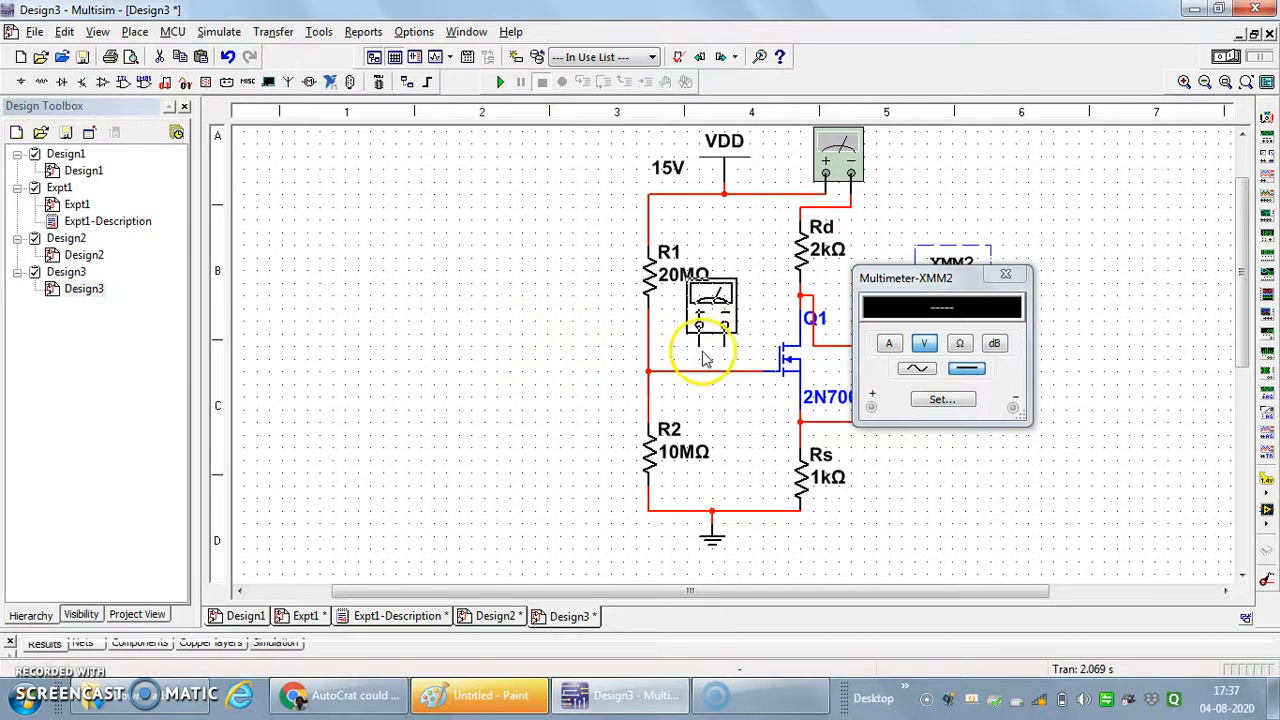
left_click(545, 352)
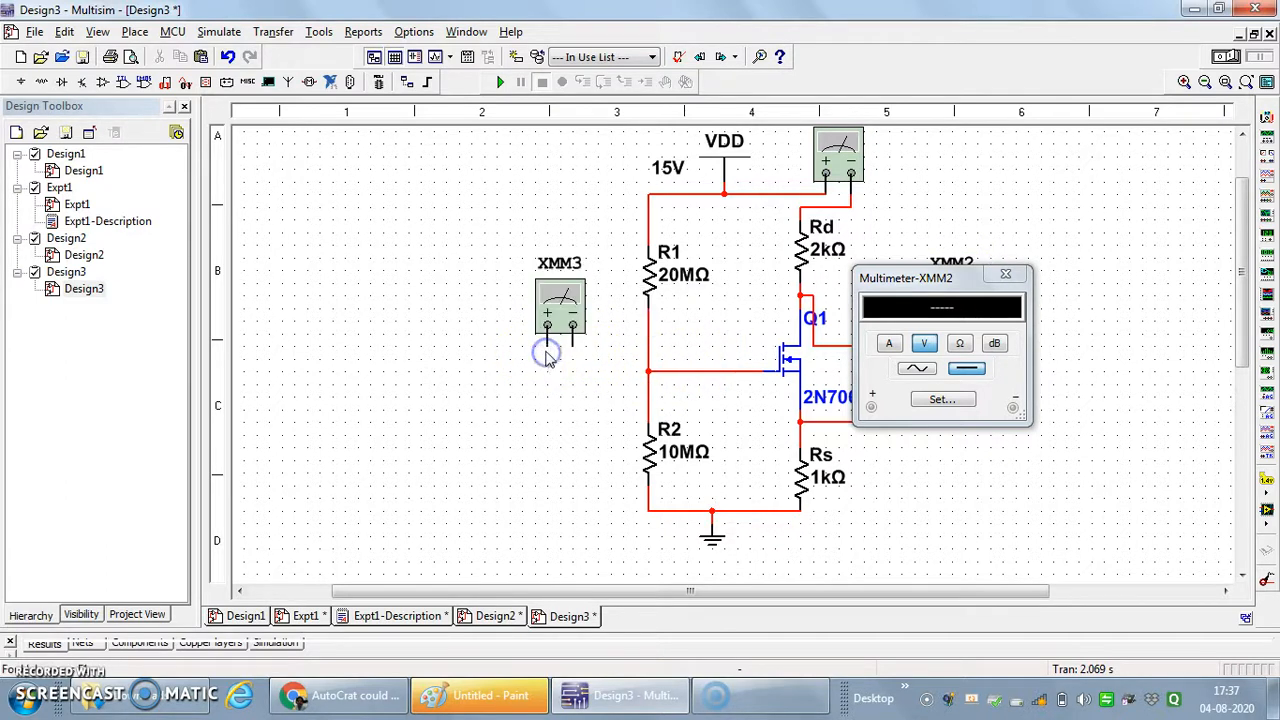
left_click(548, 347)
left_click(714, 374)
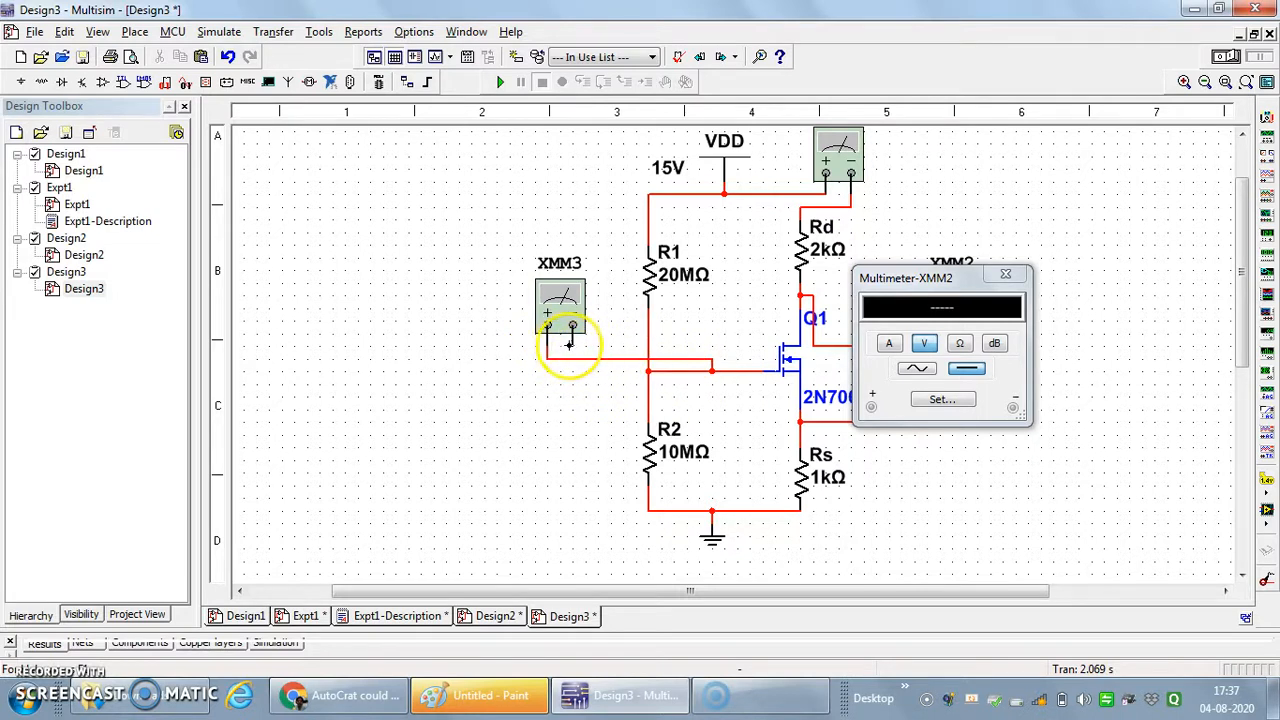
left_click(571, 346)
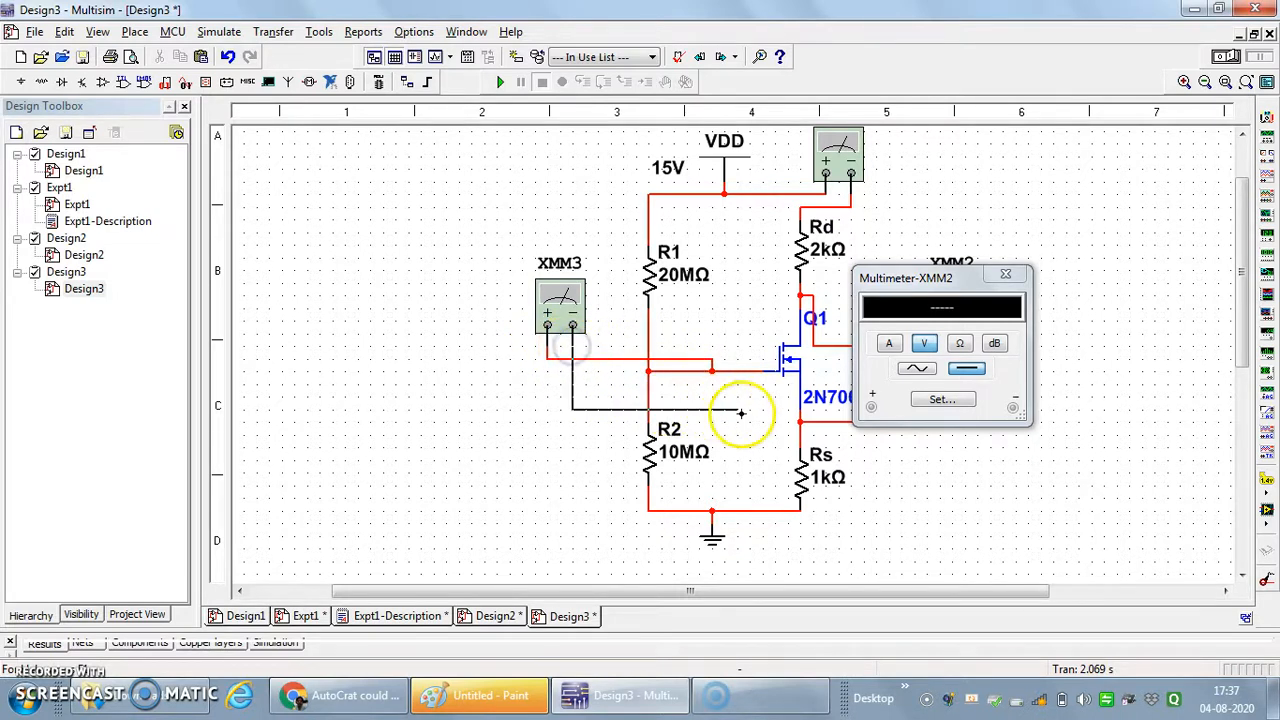
left_click(800, 420)
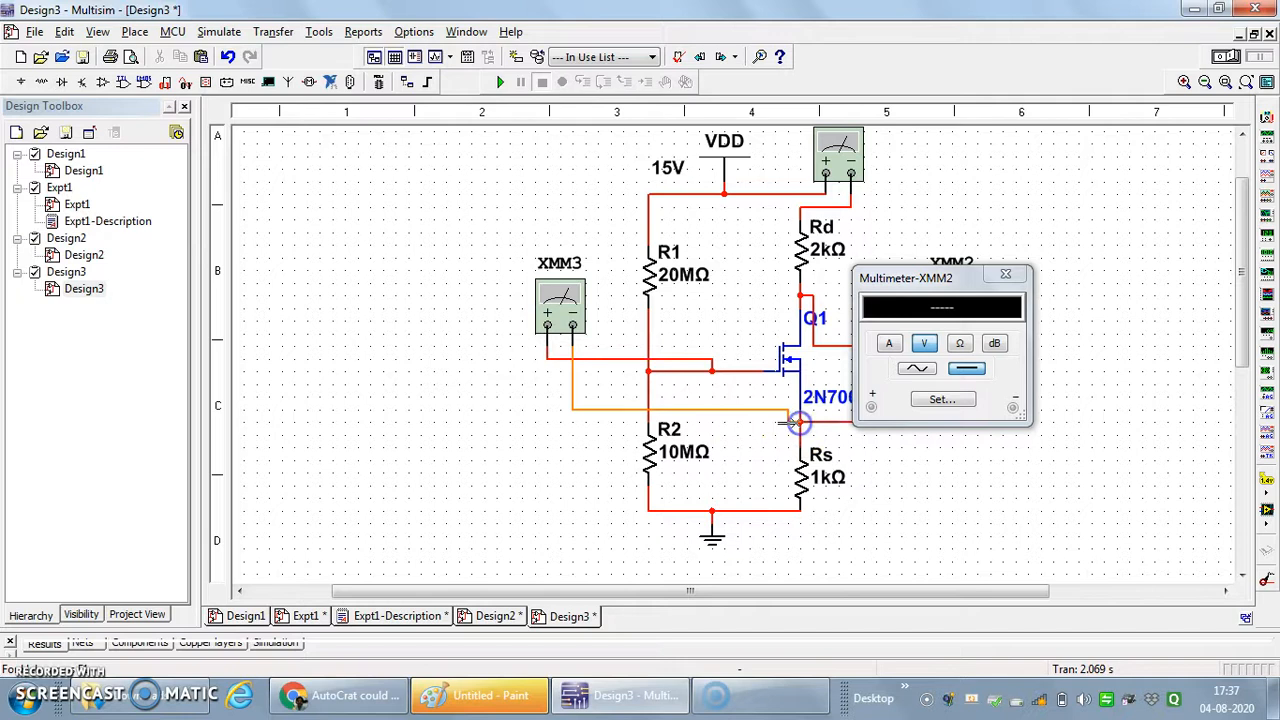
- Open XMM3's display to the left of the circuit and move XMM2's display below its meter symbol
double_click(558, 313)
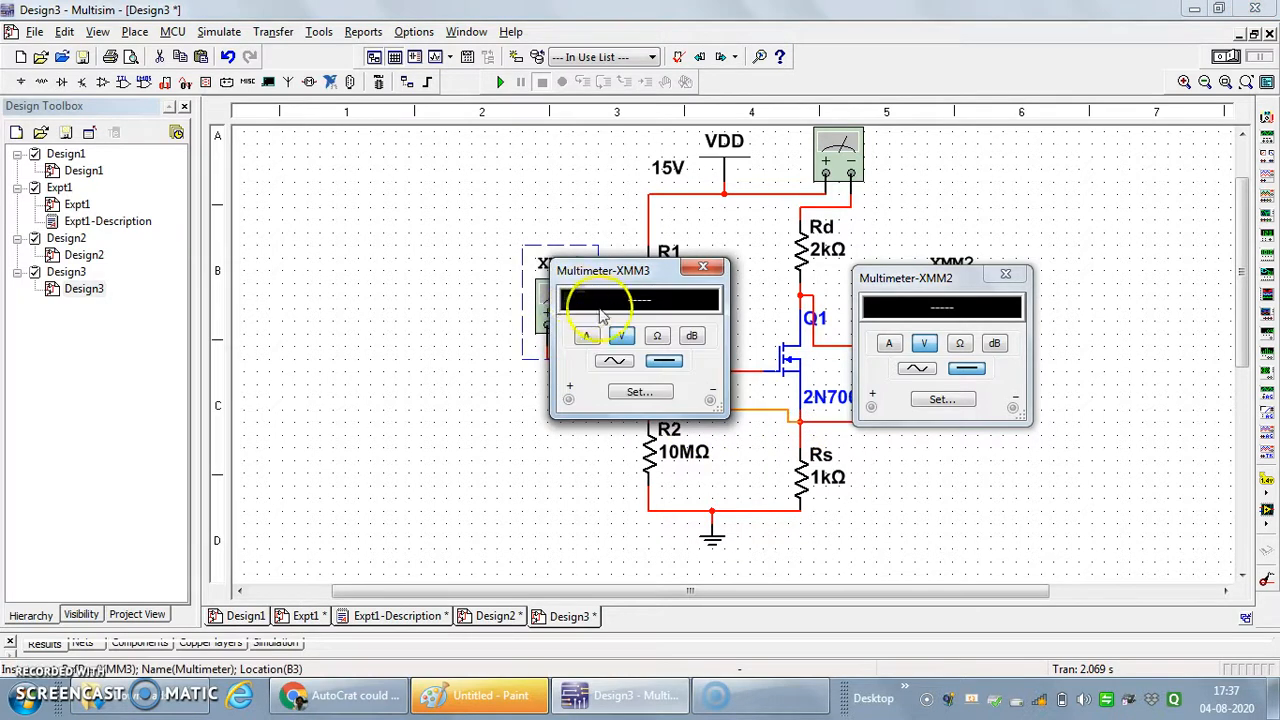
left_click_drag(640, 274, 389, 313)
left_click(948, 487)
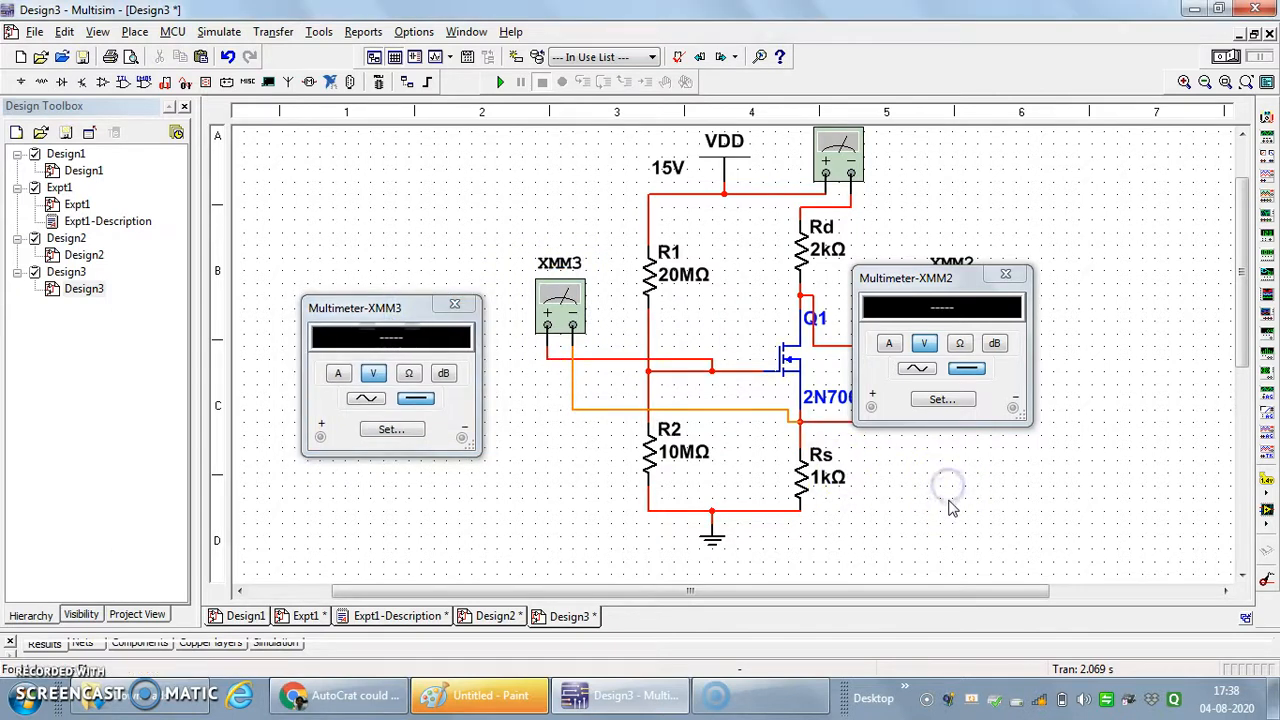
left_click(913, 320)
left_click_drag(963, 280, 1031, 404)
left_click(540, 355)
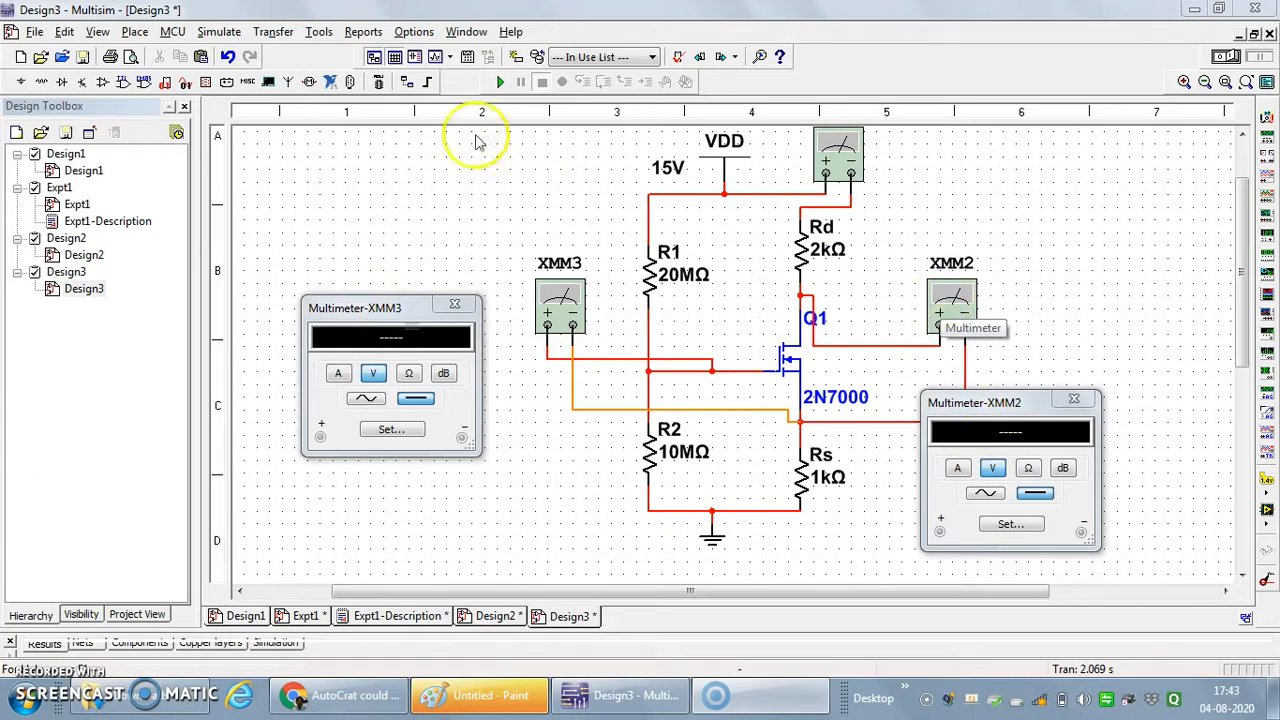
- Run the simulation and open XMM1's display to the right of the circuit
left_click(501, 84)
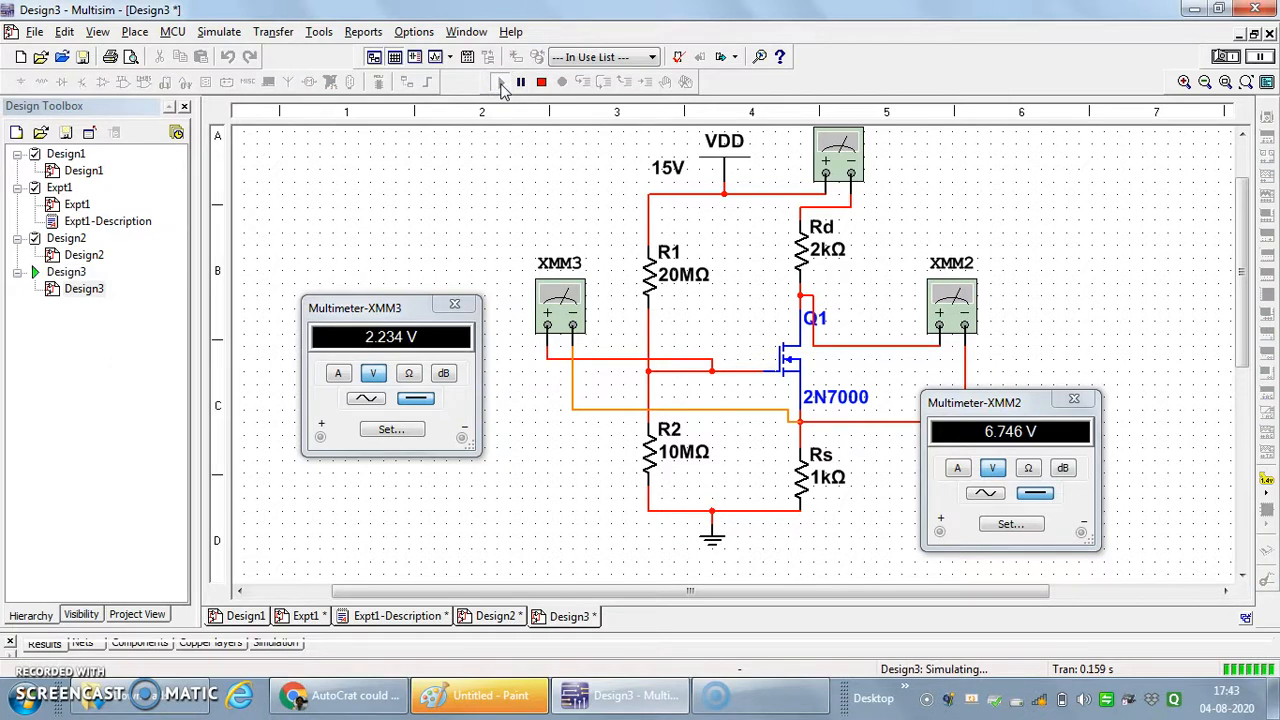
double_click(845, 155)
left_click_drag(853, 172, 1098, 168)
- Arrange the XMM1, XMM2 and XMM3 displays clear of the circuit and pause the simulation
left_click_drag(395, 315, 433, 362)
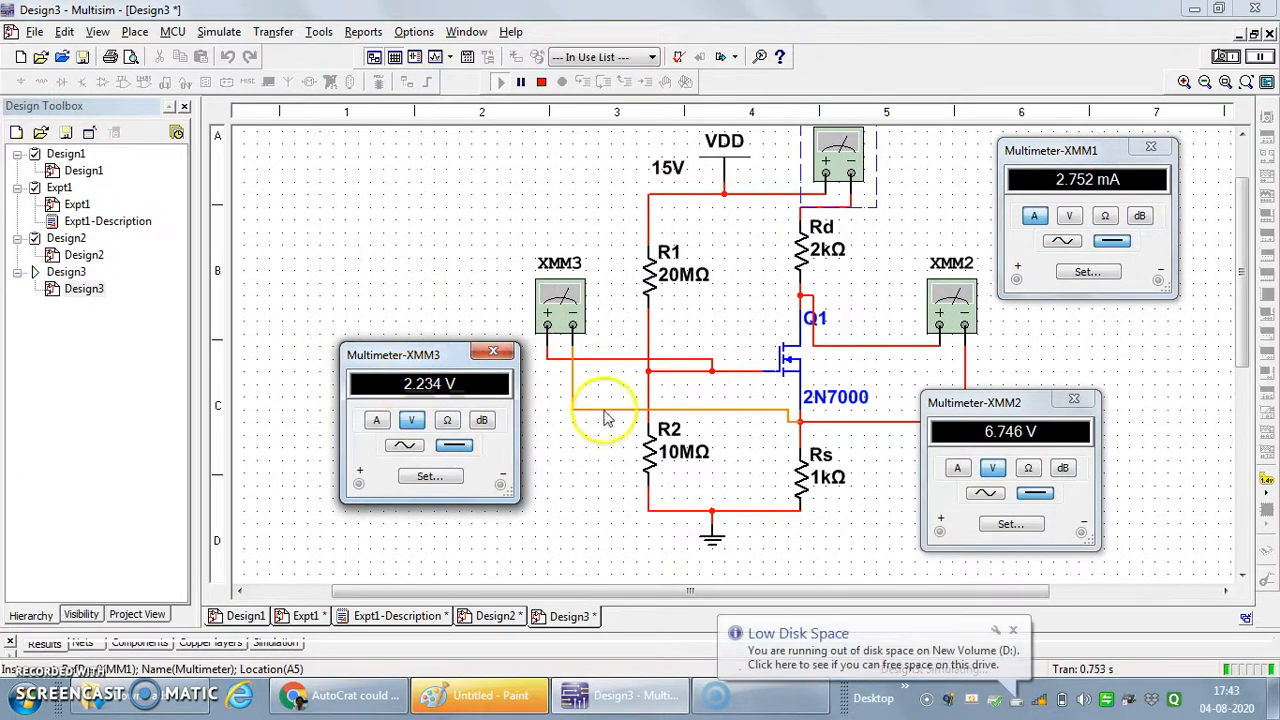
left_click_drag(1031, 402, 1045, 432)
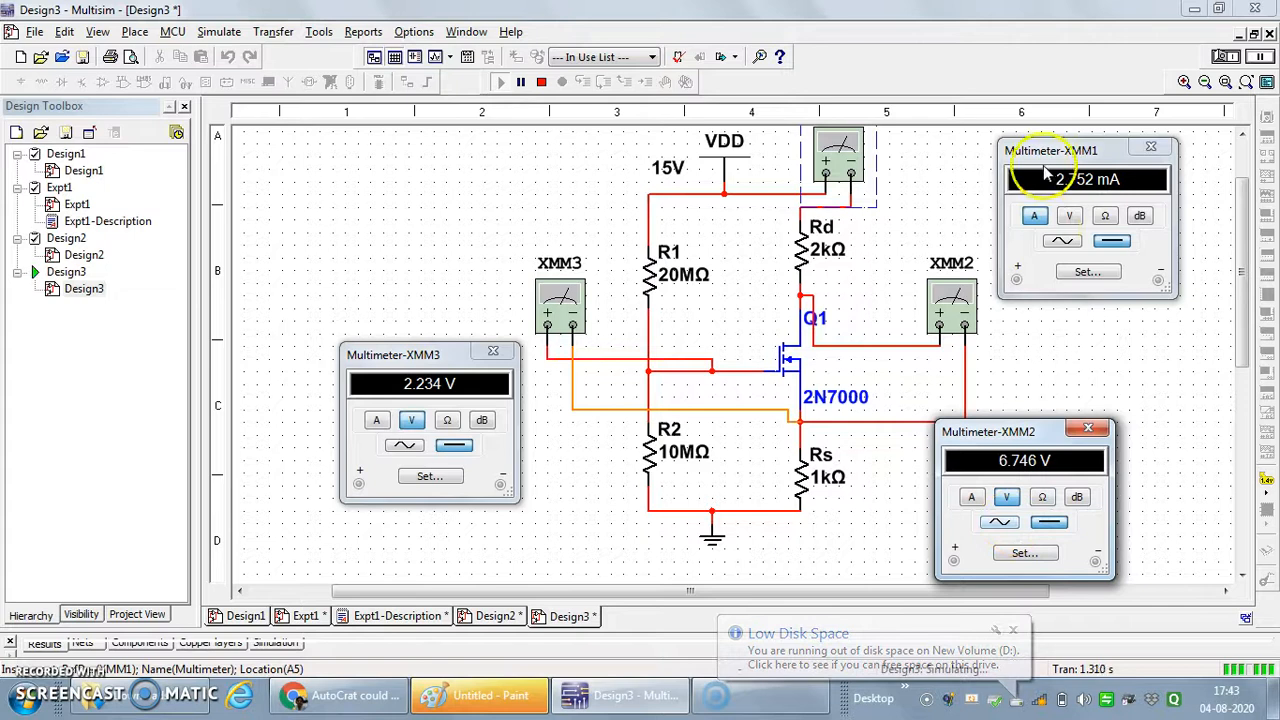
left_click_drag(1057, 165, 1043, 157)
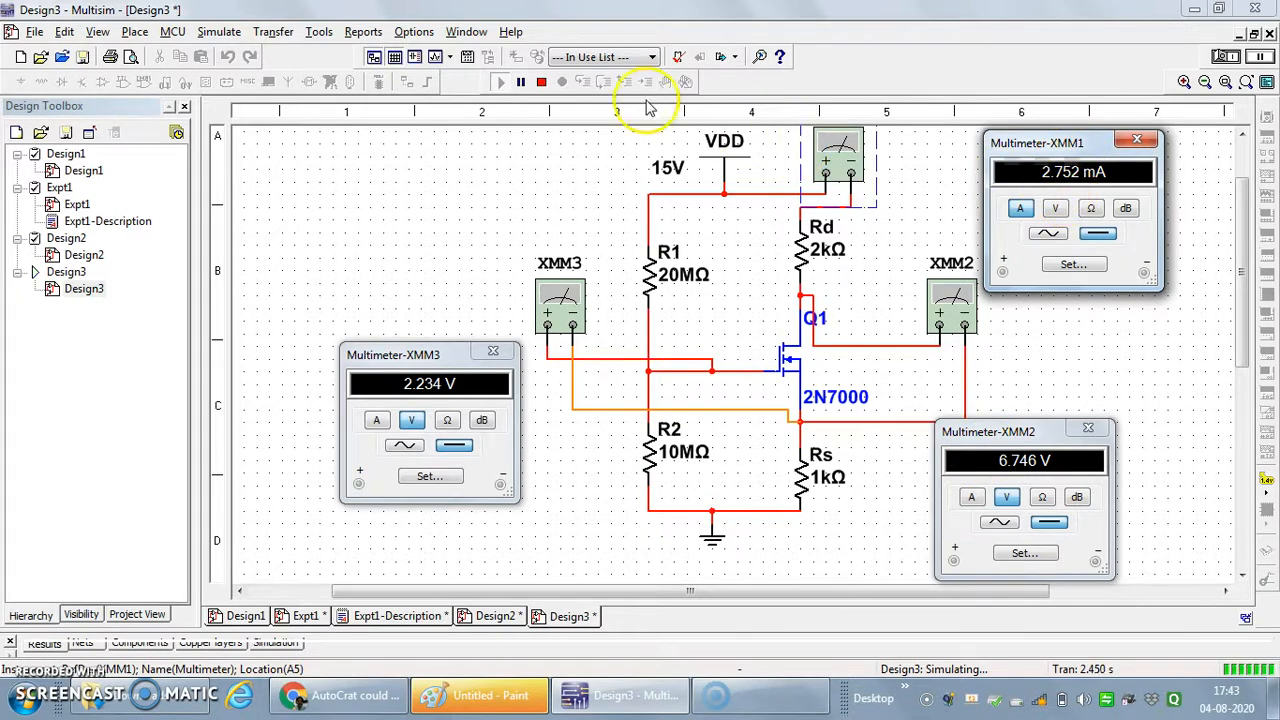
left_click(523, 87)
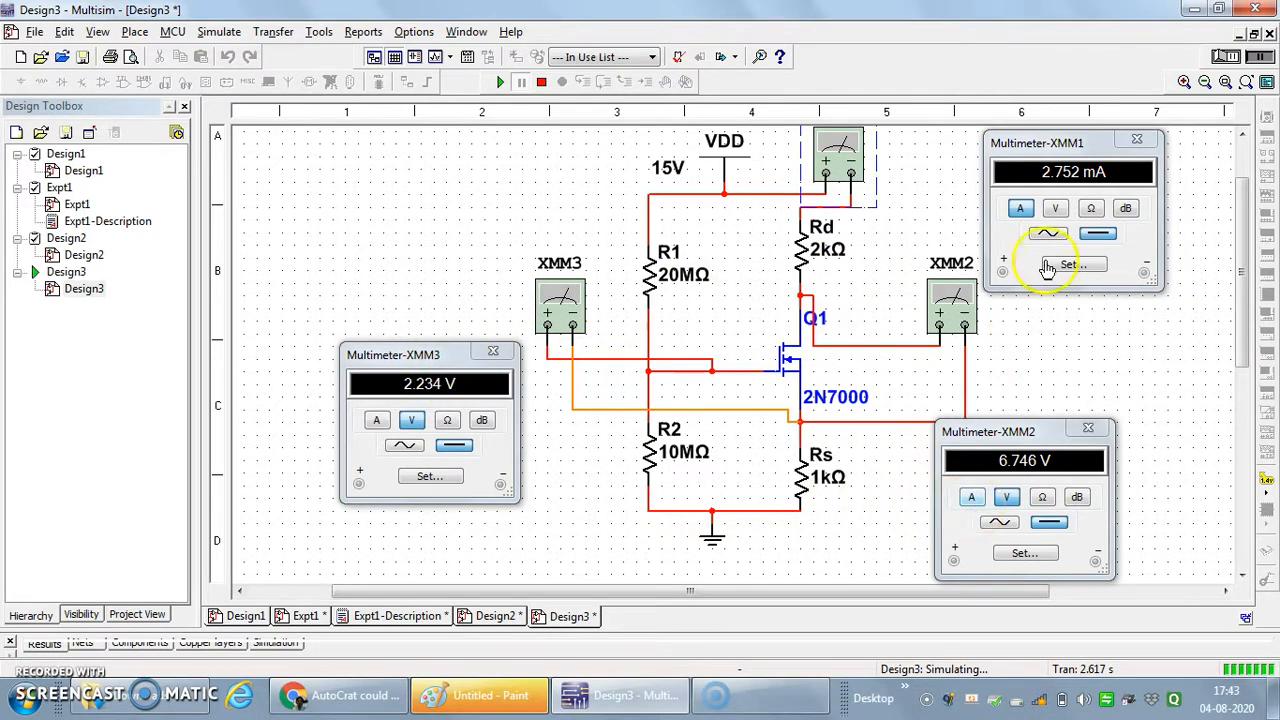
- Close the XMM1, XMM2 and XMM3 multimeter displays
left_click(1136, 139)
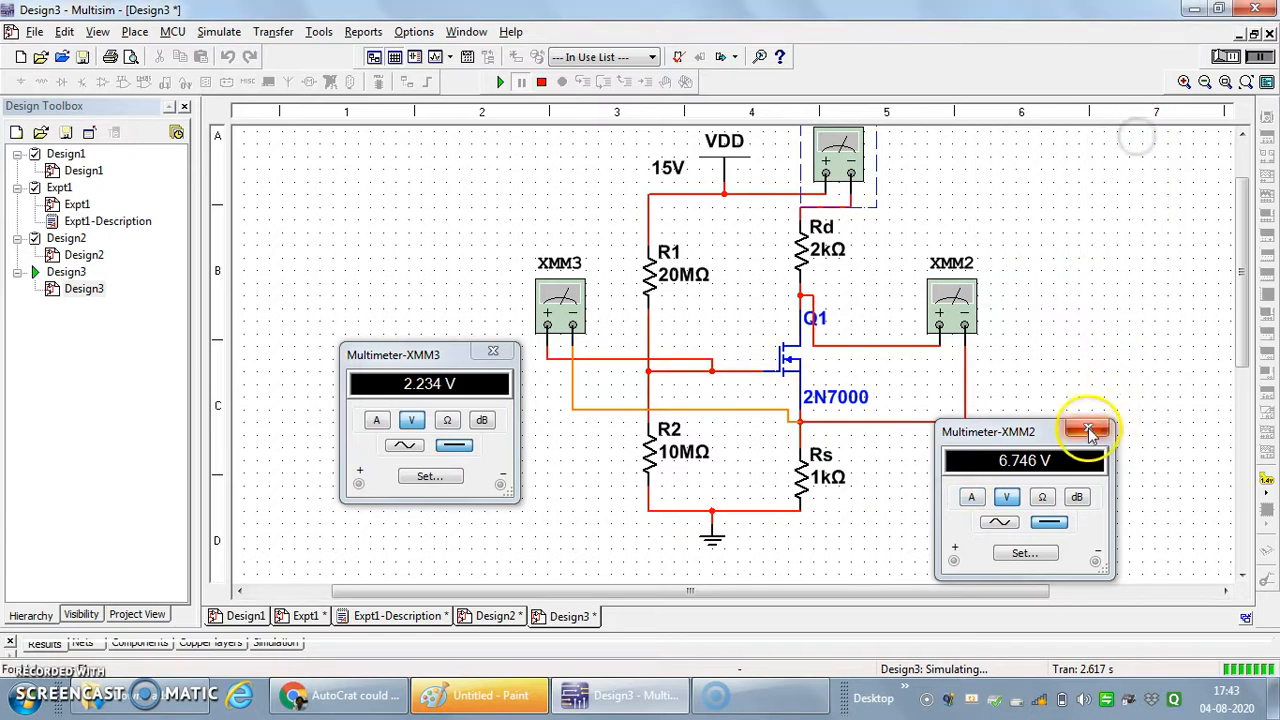
left_click(1088, 428)
left_click(494, 354)
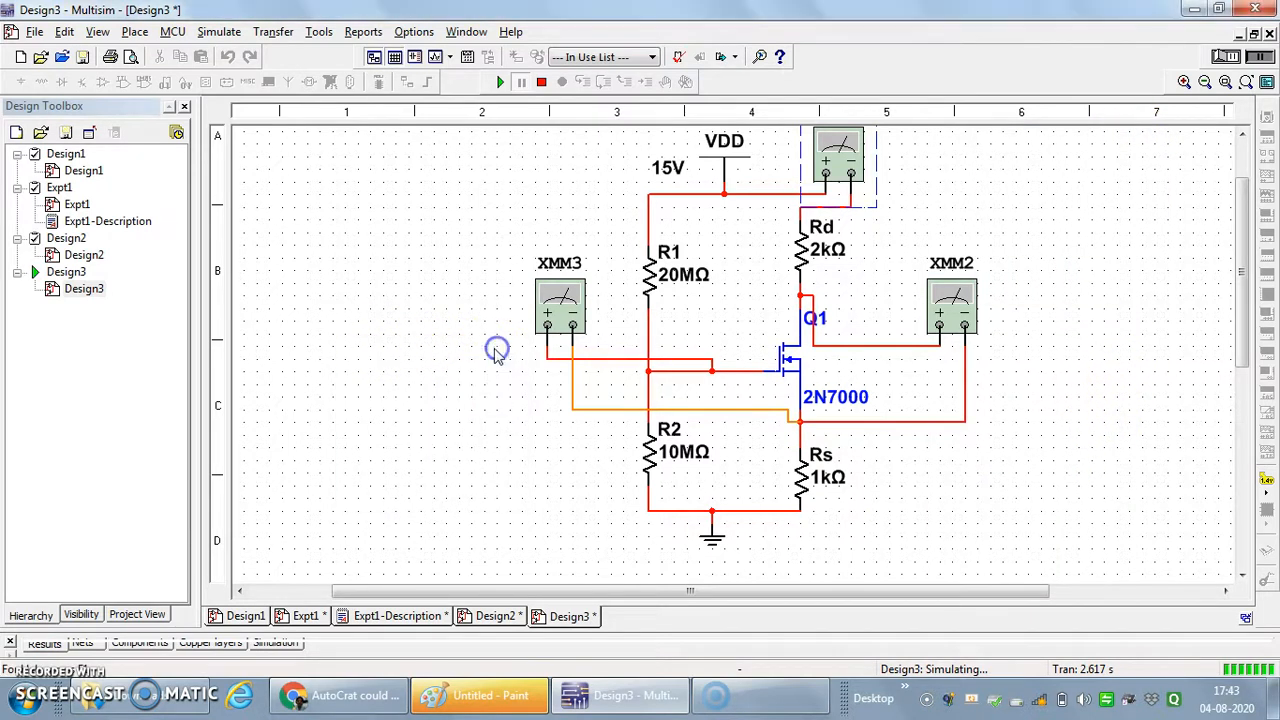
- Name the net at Q1's drain Drain, show its net name on the schematic, and stop the simulation
left_click_drag(1238, 343, 1240, 336)
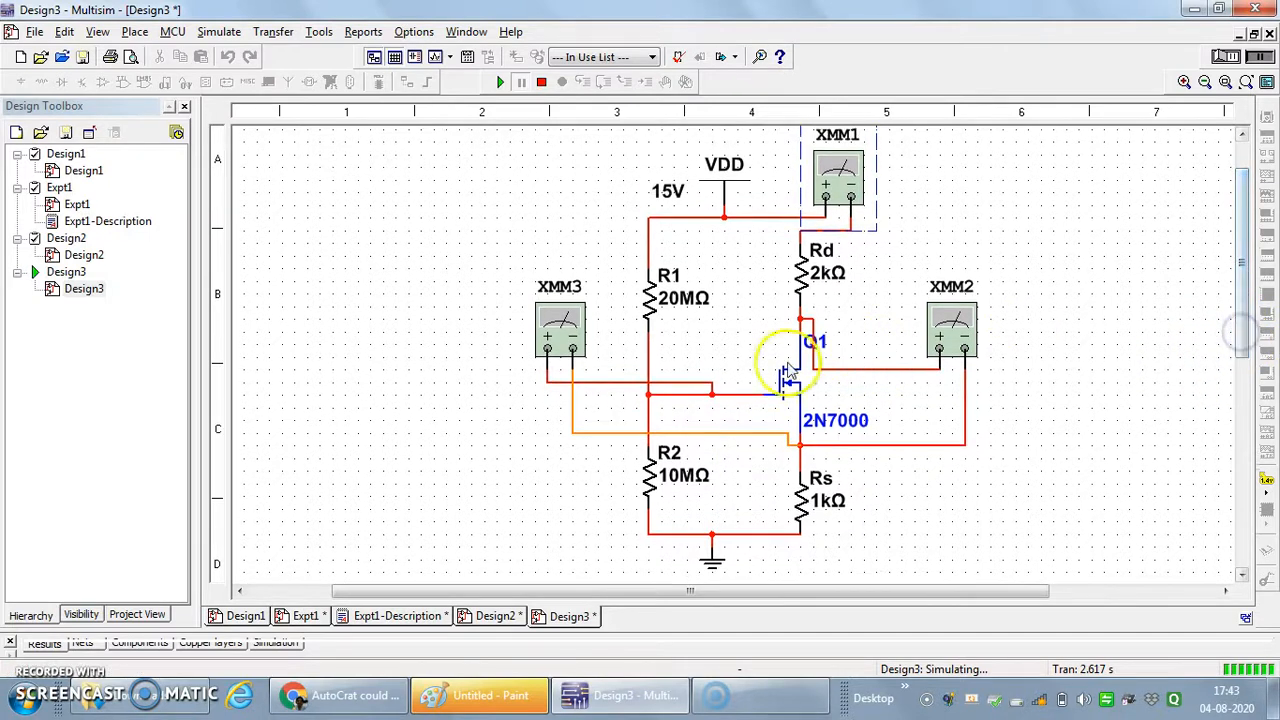
left_click(843, 370)
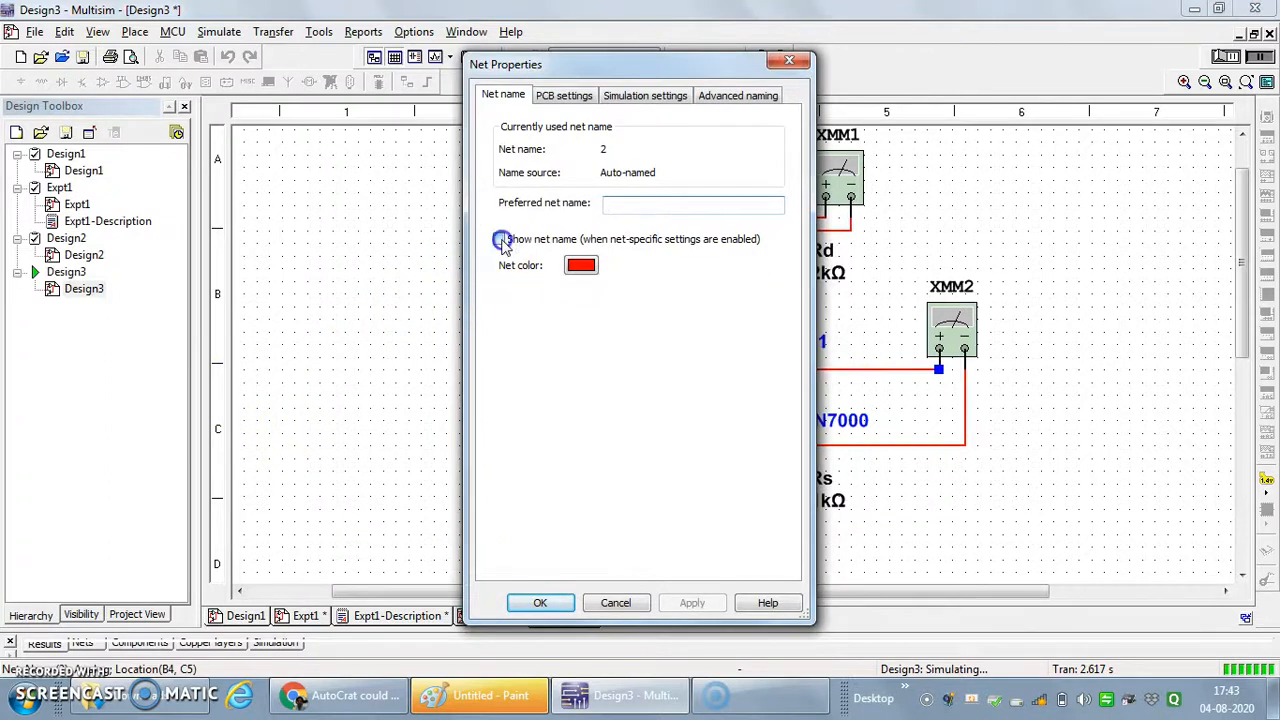
left_click(501, 241)
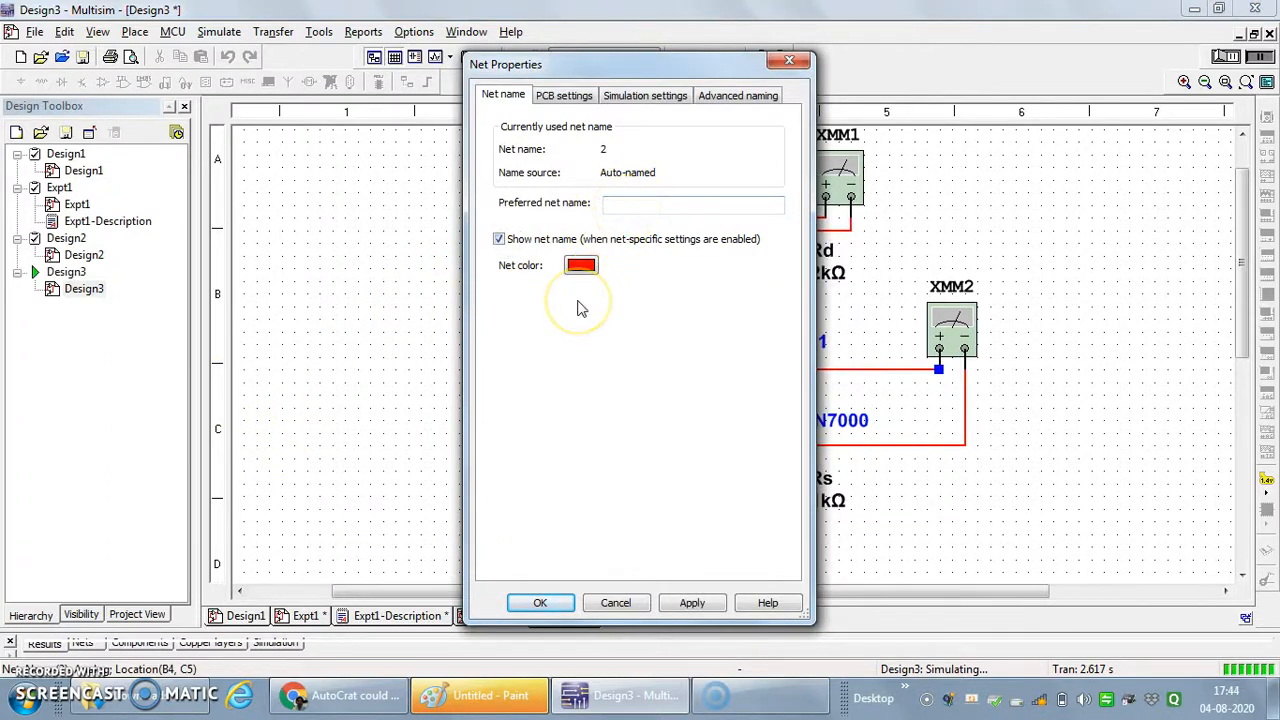
left_click(632, 204)
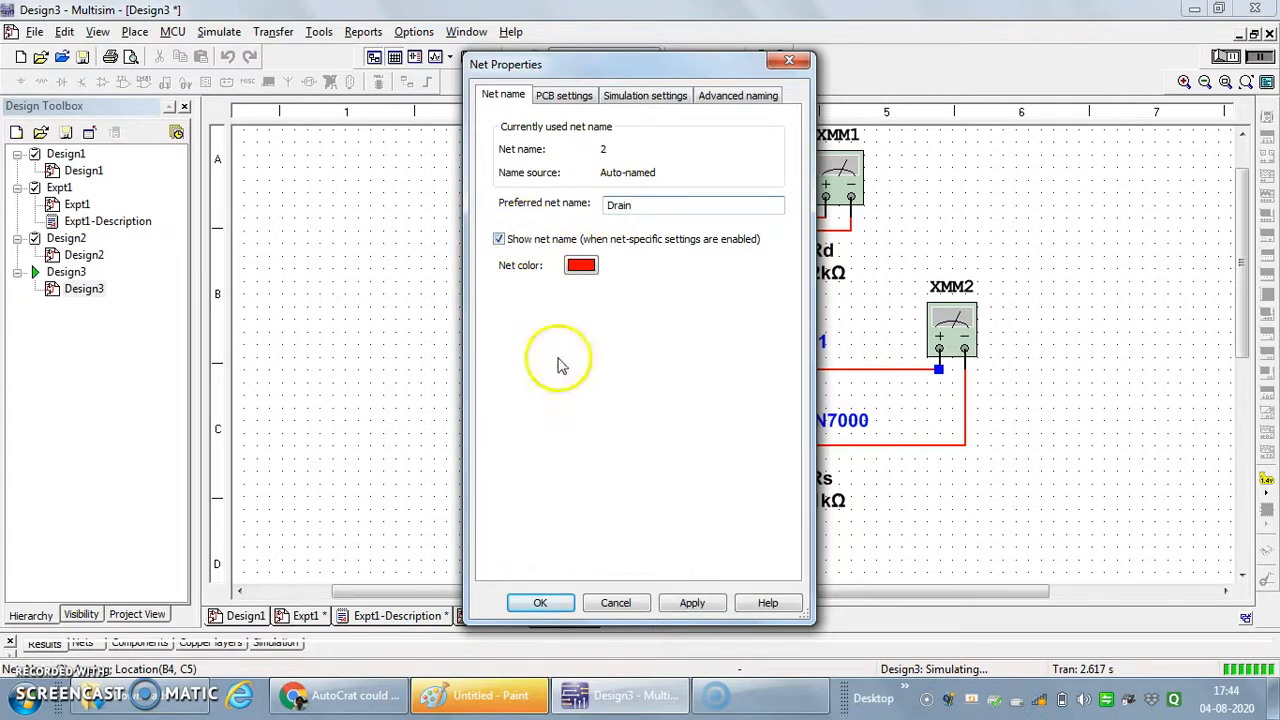
left_click(693, 603)
left_click(542, 603)
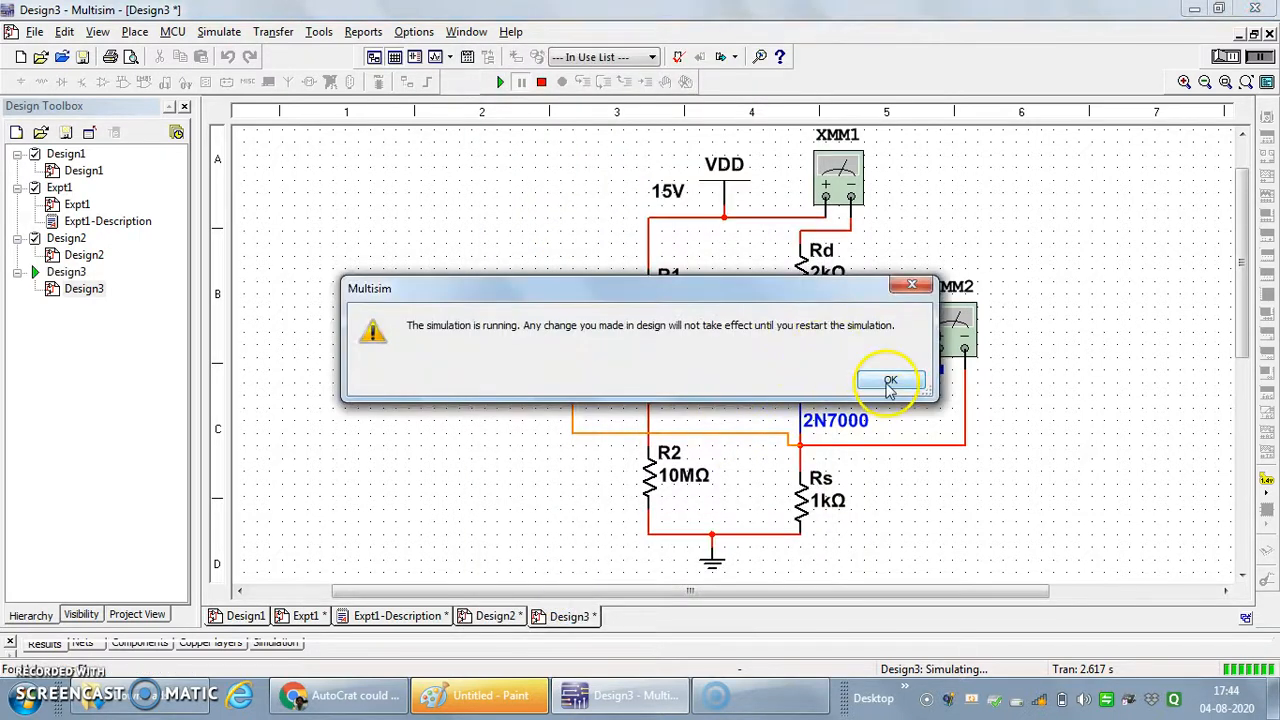
left_click(888, 393)
left_click(541, 81)
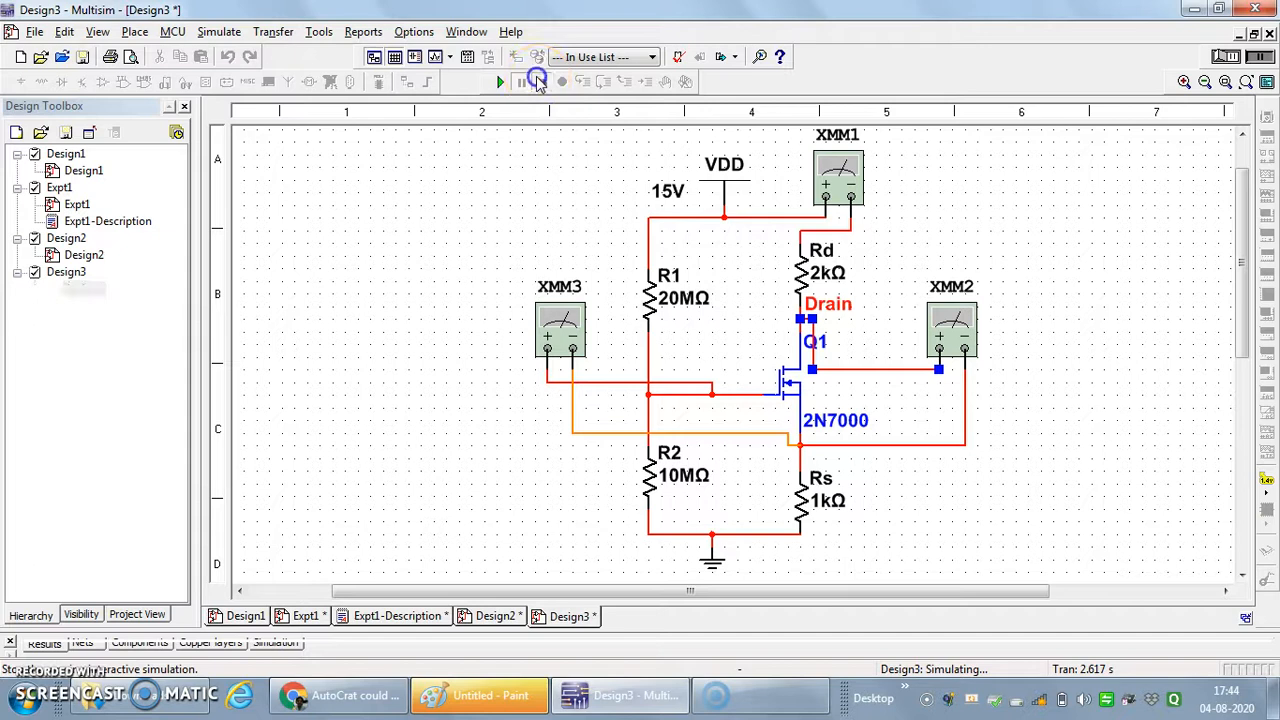
- Move the Drain net label down near the transistor and shift the Q1 label below it
left_click(828, 305)
left_click_drag(846, 306, 858, 346)
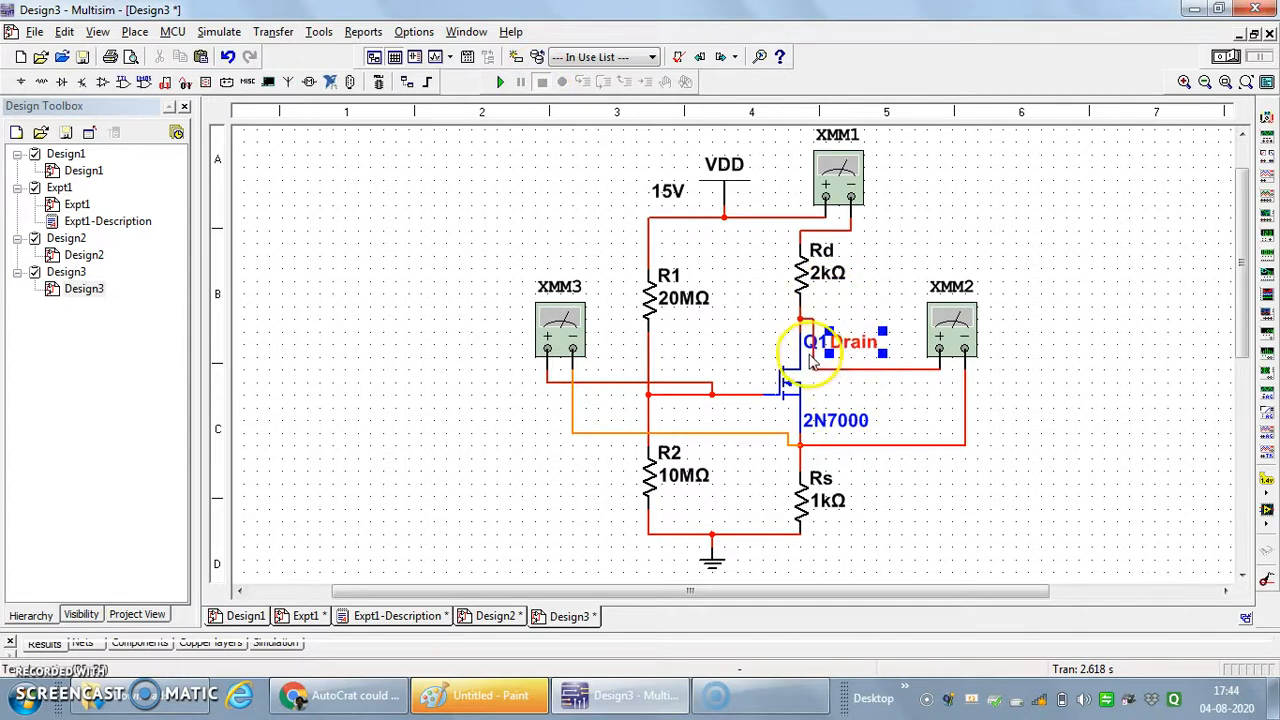
left_click(812, 352)
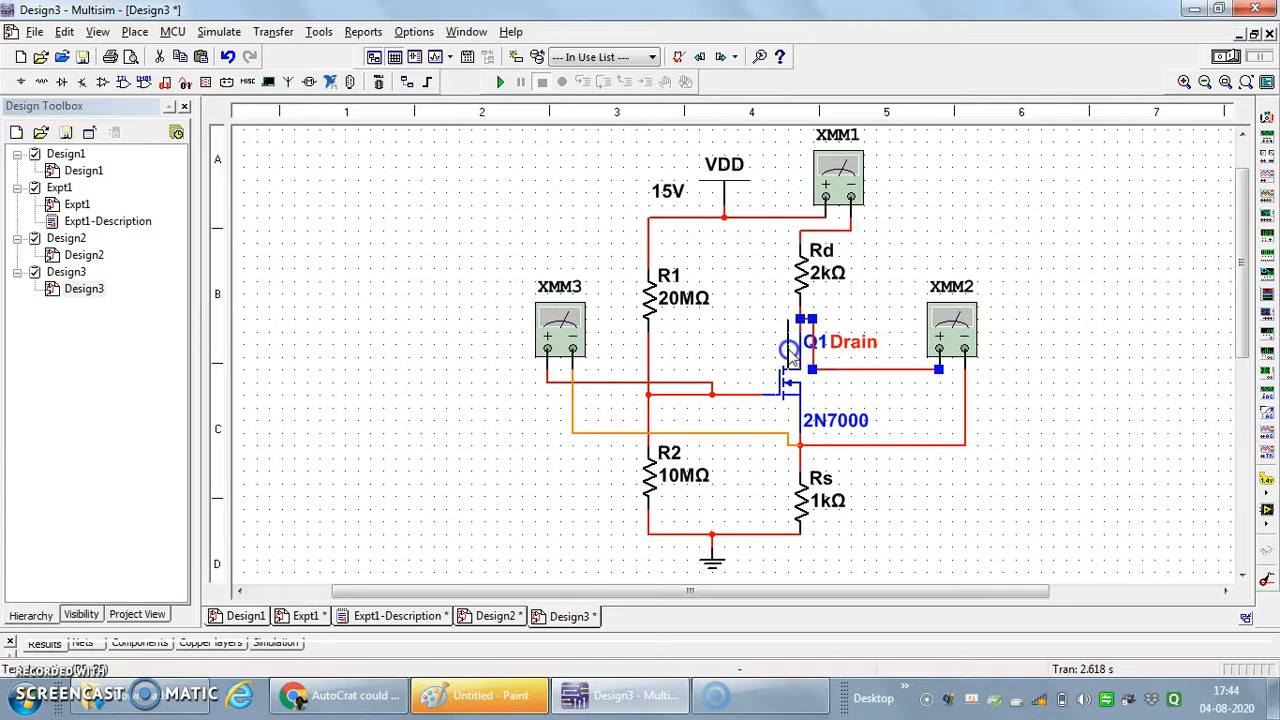
left_click_drag(803, 350, 817, 381)
- Undo the rerouting of XMM2's positive wire and place the Drain label left of the drain wire, with Q1's label right of the transistor
left_click_drag(870, 369, 883, 330)
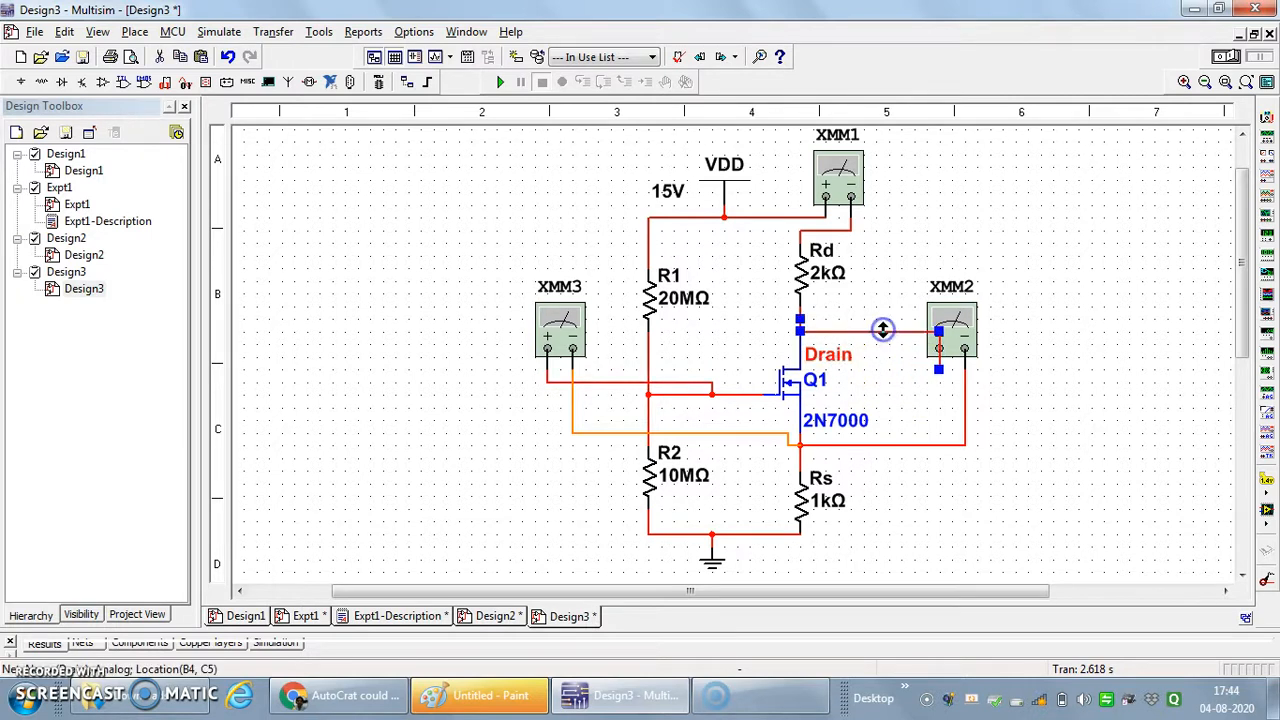
key("ctrl+z")
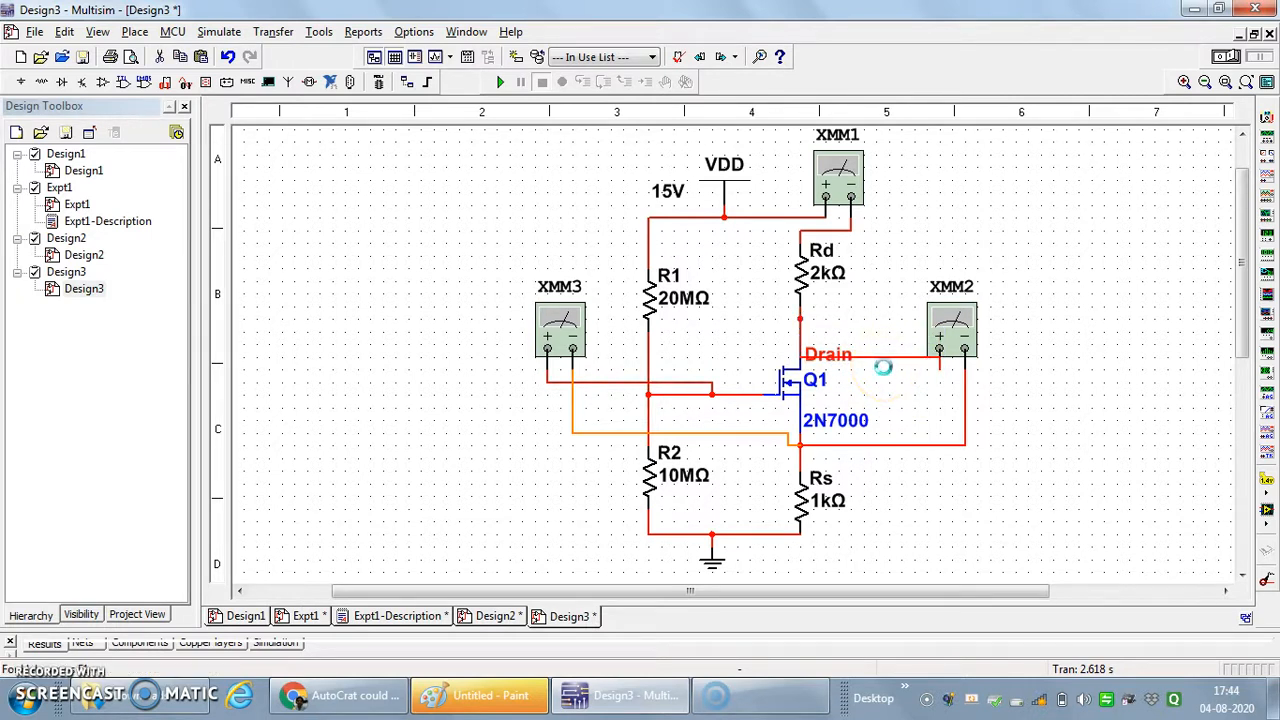
key("ctrl+z")
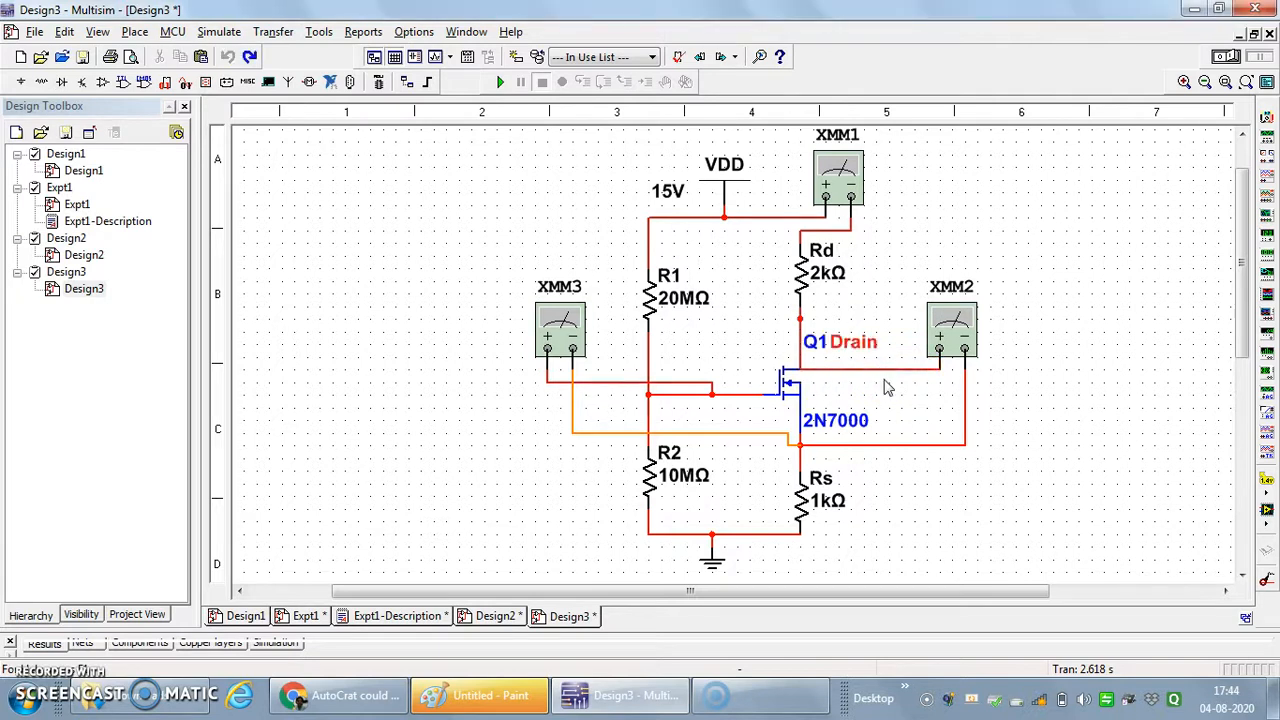
left_click(867, 375)
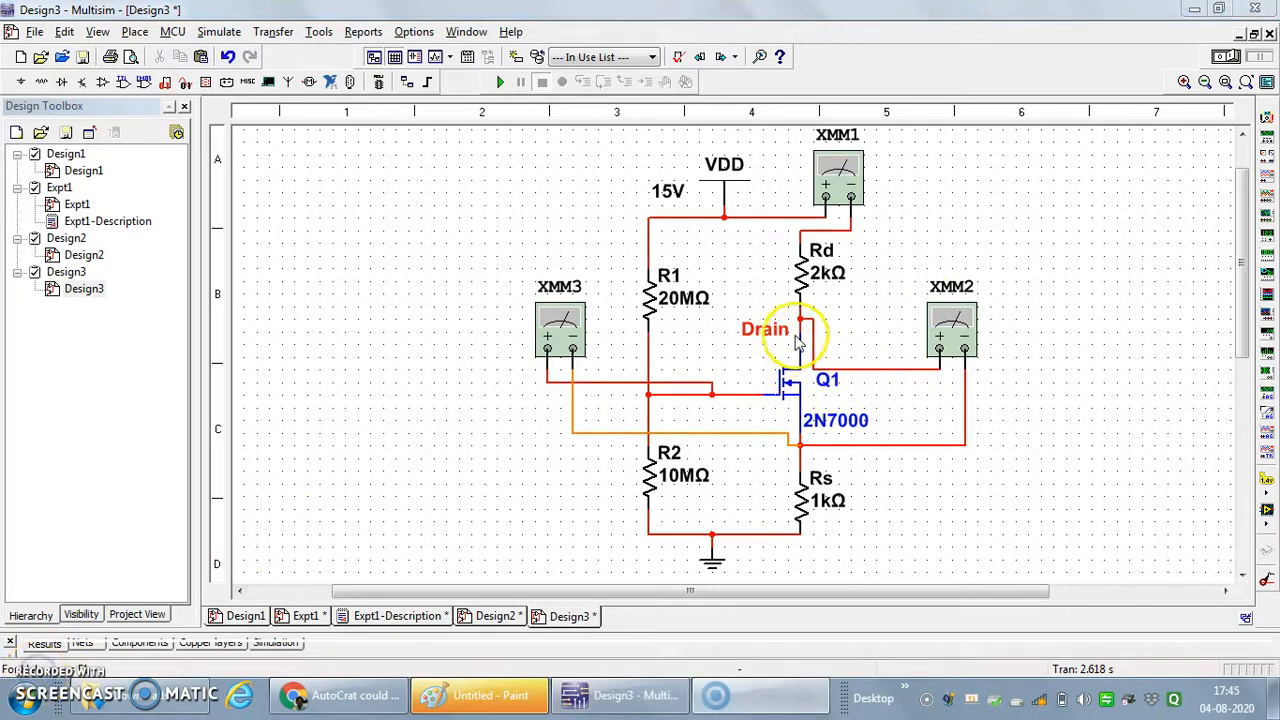
- Name the net at Q1's gate Gate and show its net name on the schematic
double_click(743, 397)
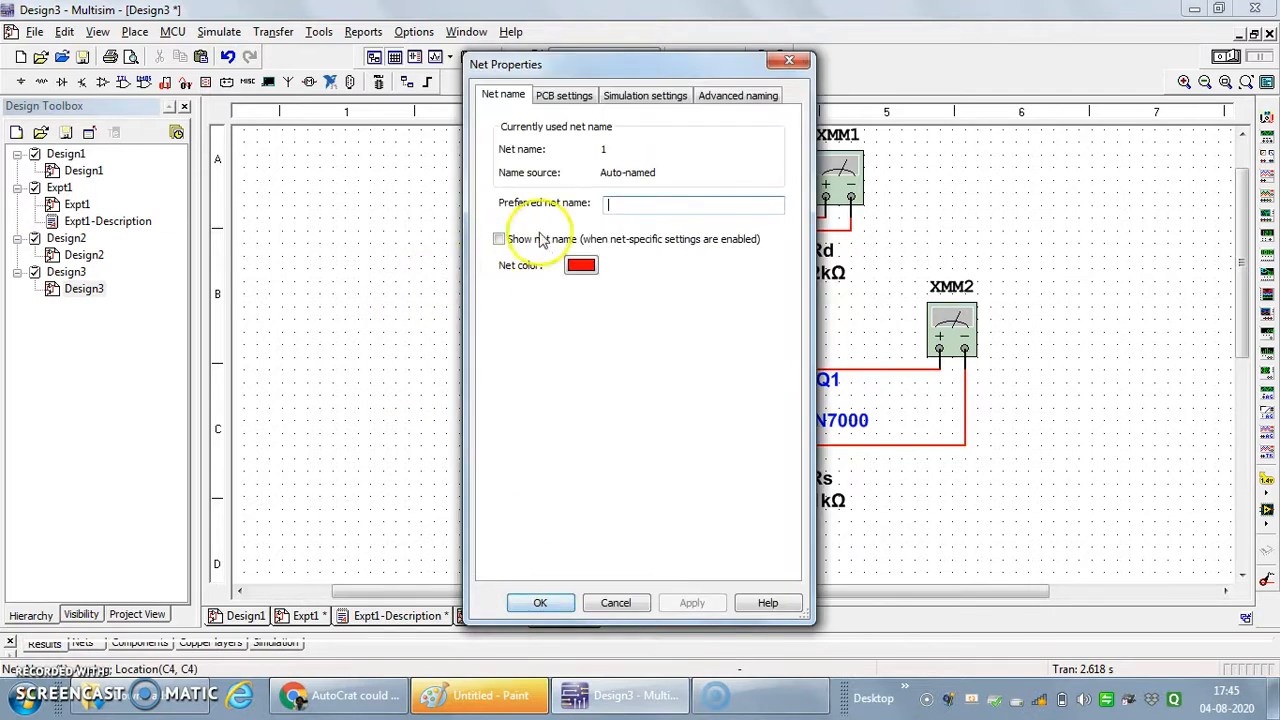
left_click(632, 201)
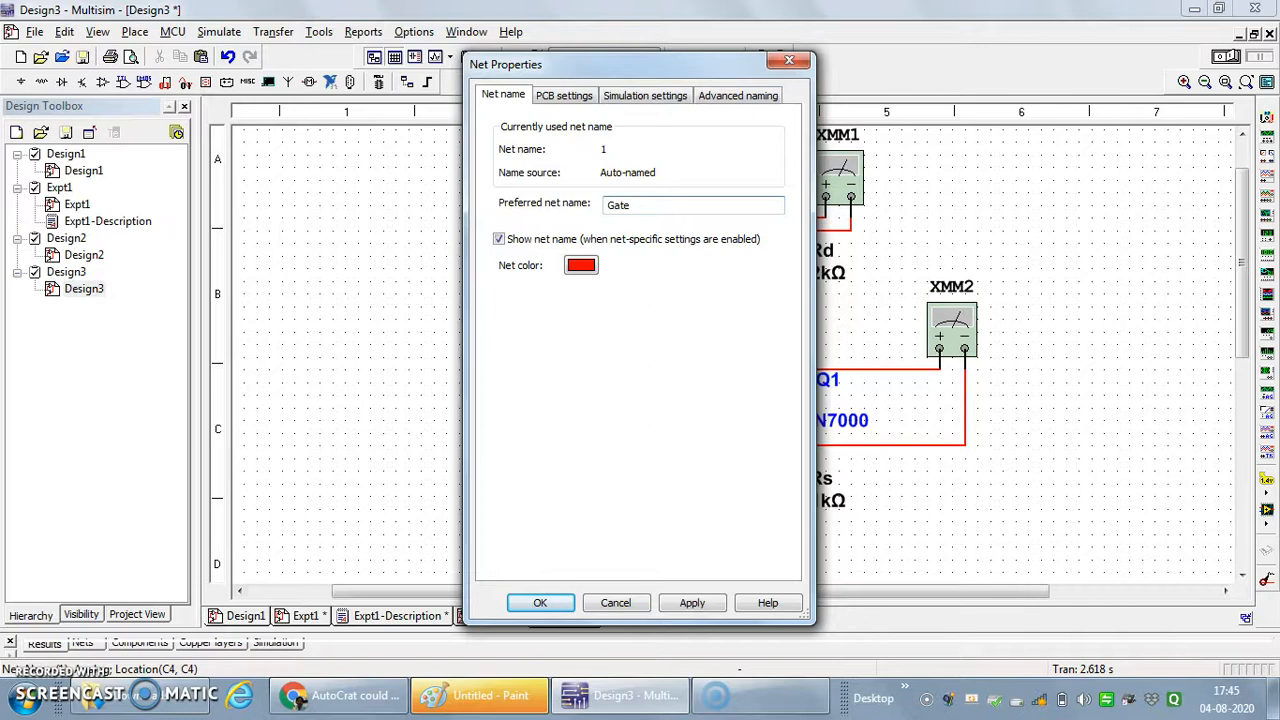
left_click(692, 603)
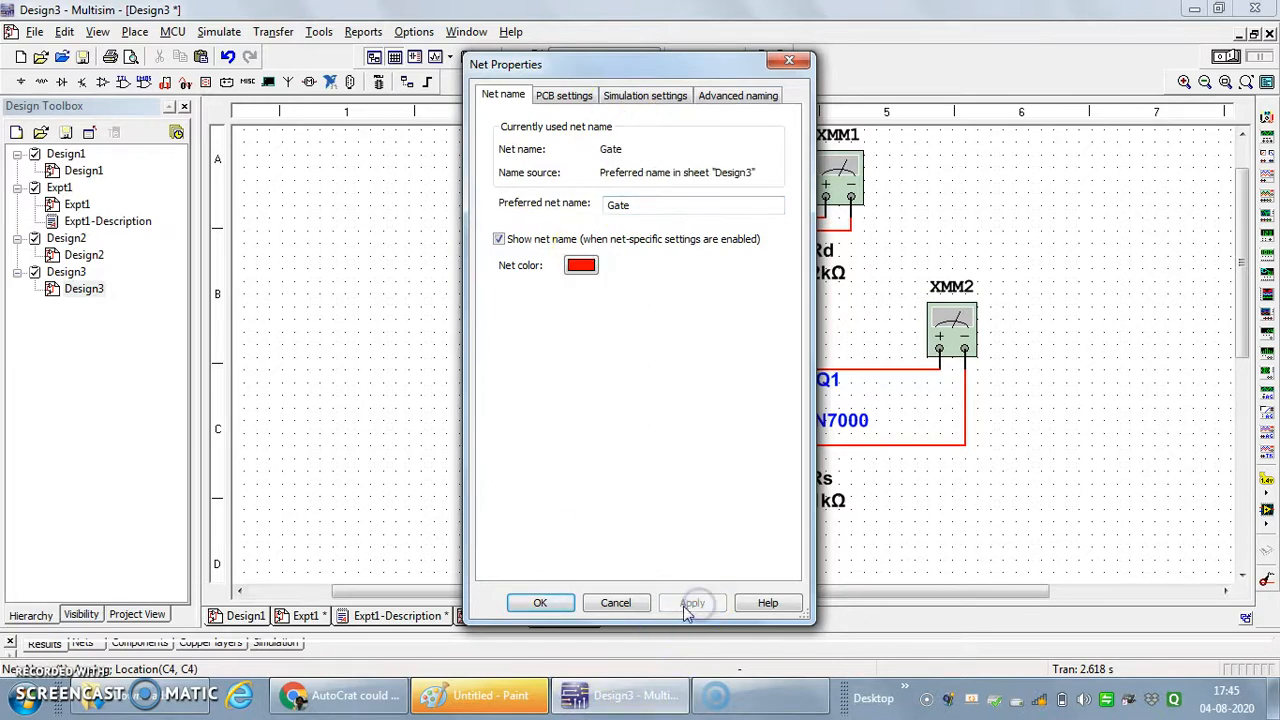
left_click(533, 603)
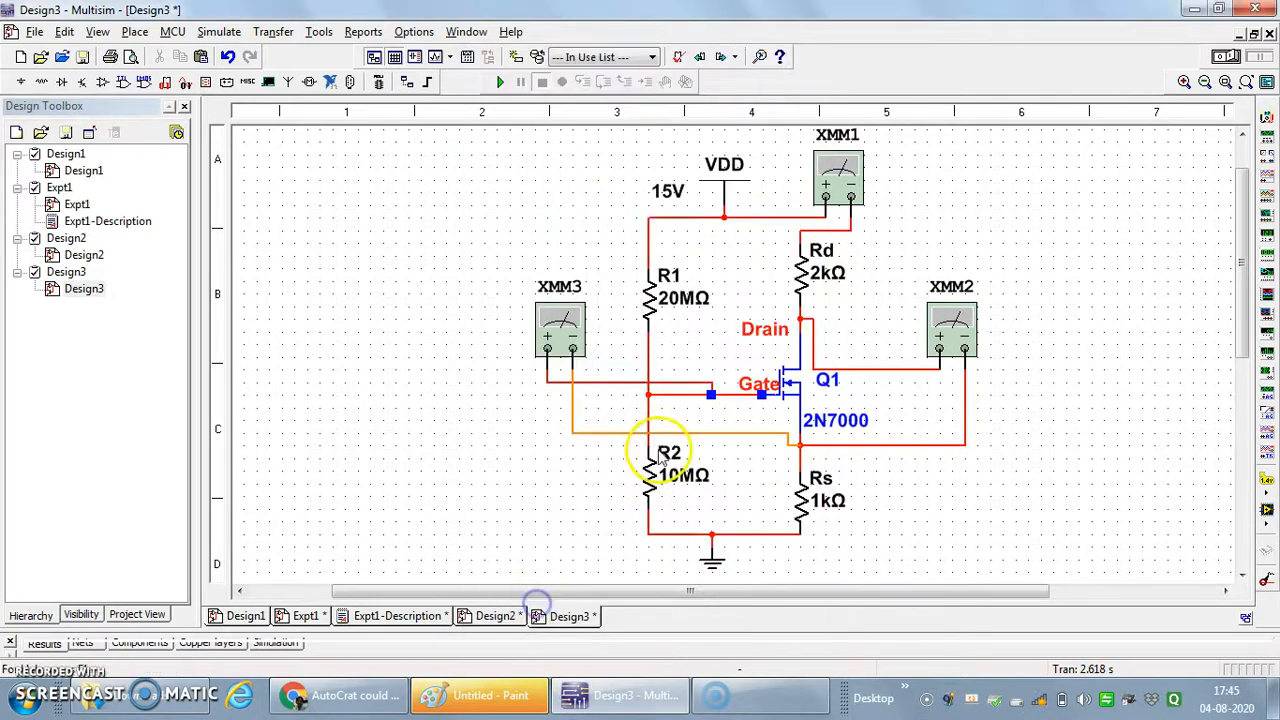
- Name the net between Q1's source and Rs Source and show its net name on the schematic
double_click(803, 462)
left_click(499, 239)
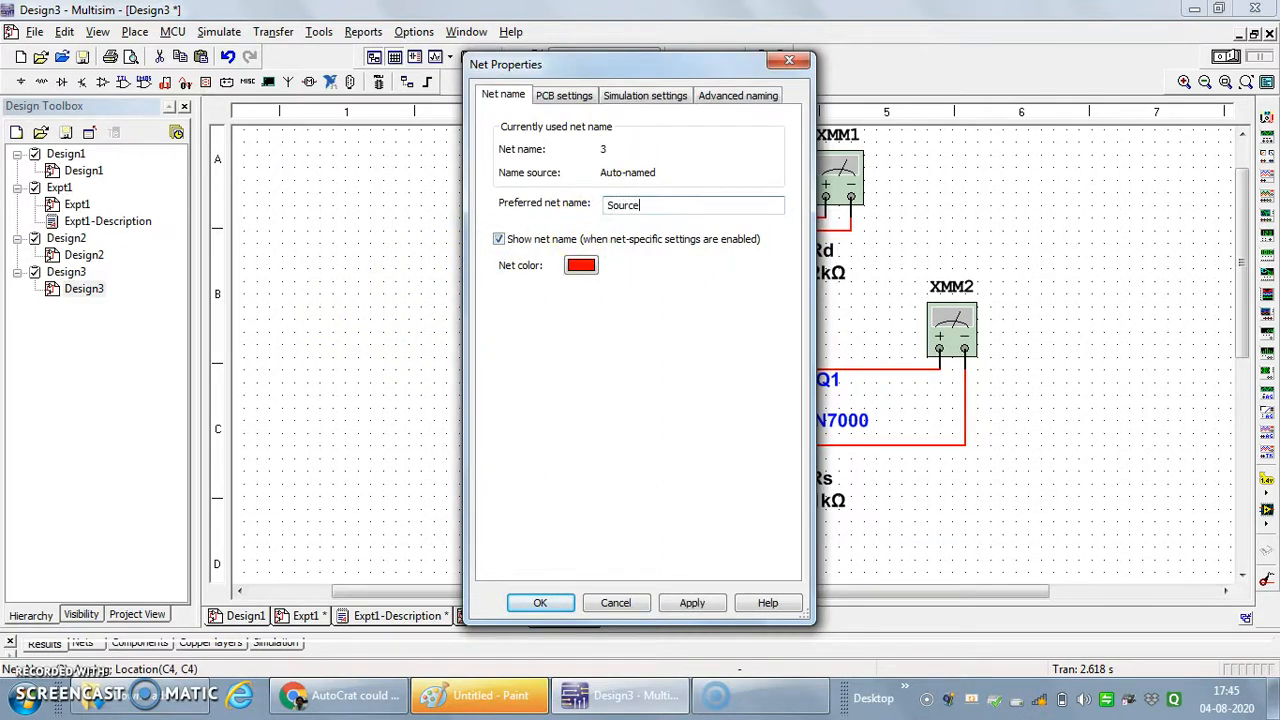
type("Source")
left_click(692, 603)
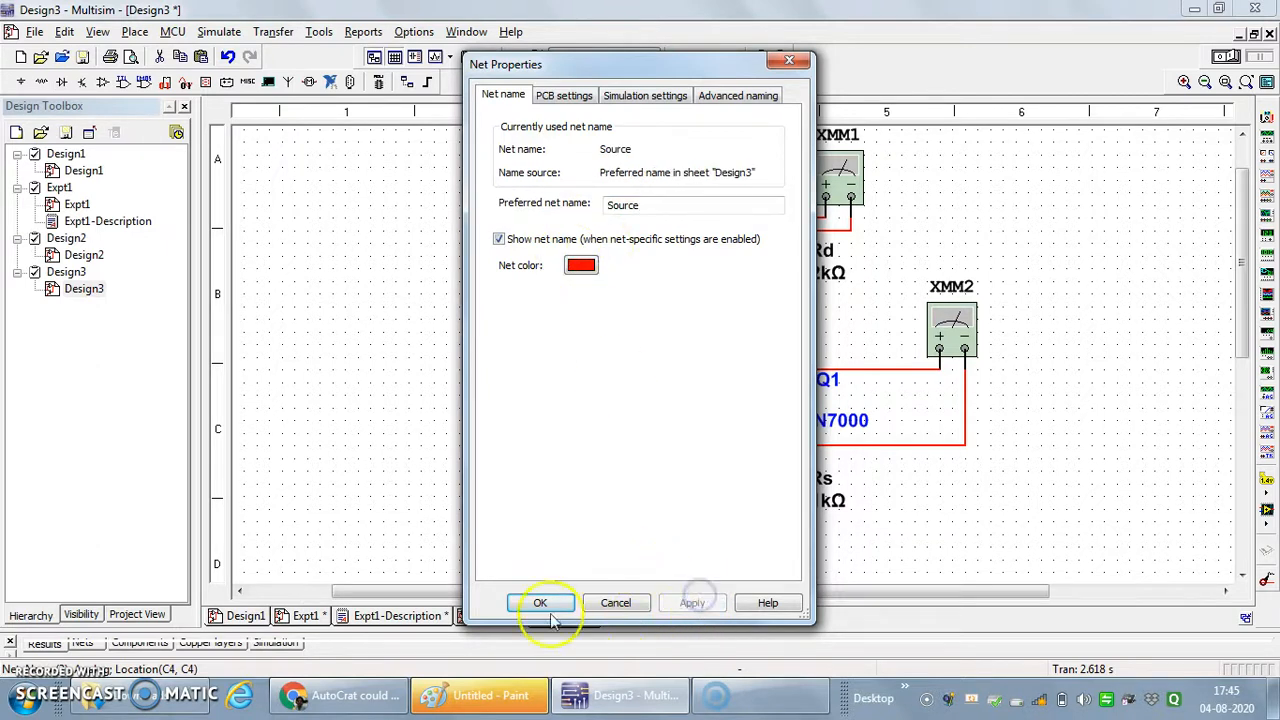
left_click(540, 603)
- Move the 2N7000 label directly under Q1 and the Source label just above the wire running from the source node to XMM2
left_click_drag(737, 422, 855, 461)
left_click(960, 514)
left_click(830, 422)
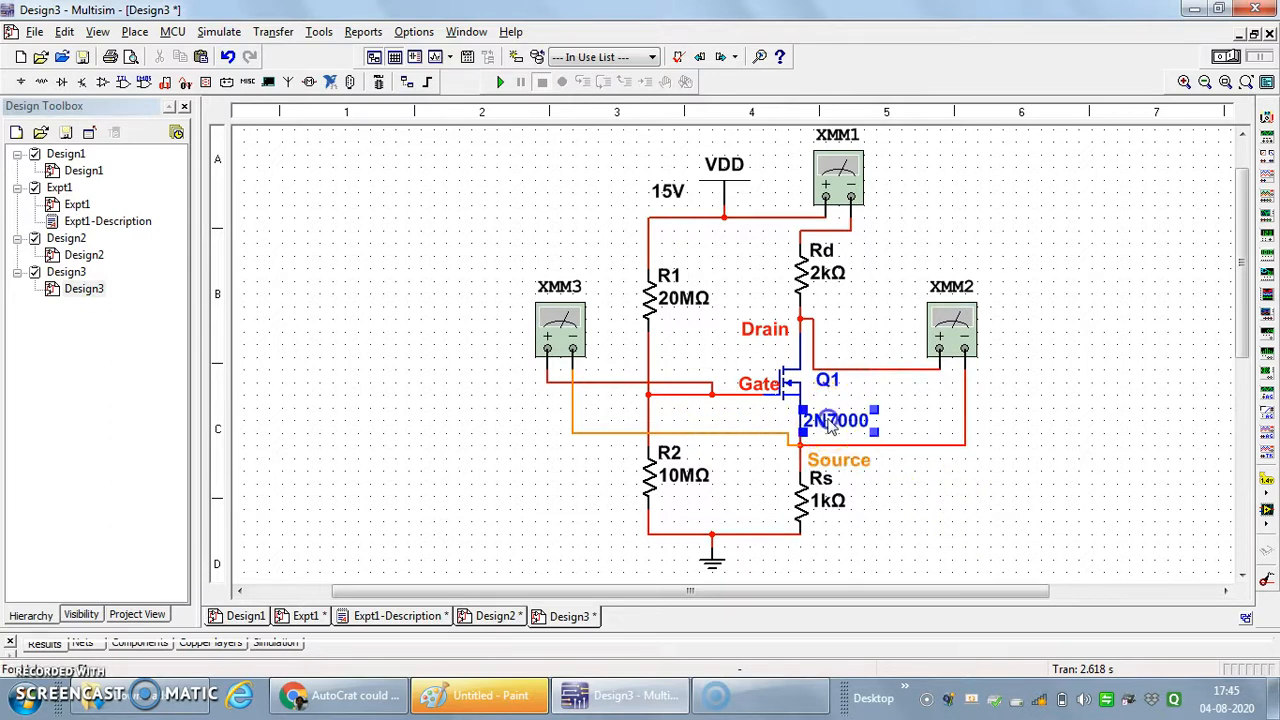
left_click_drag(832, 410, 842, 386)
left_click(836, 415)
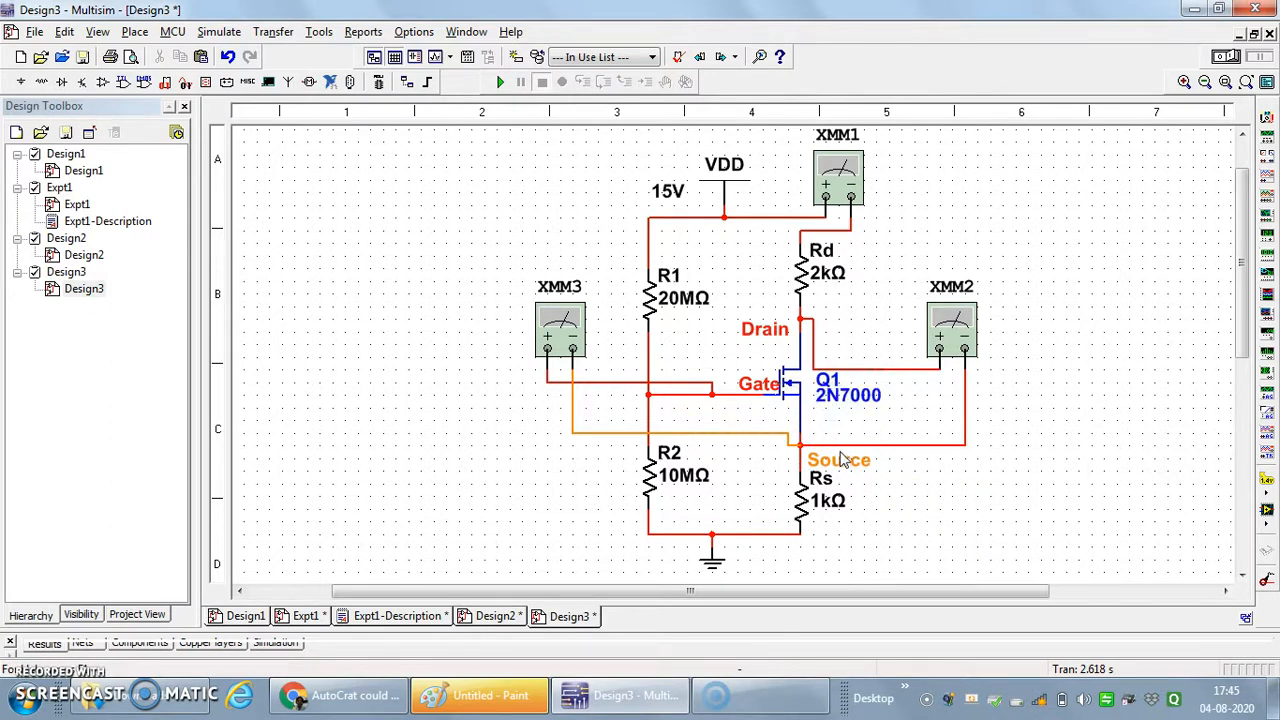
left_click_drag(835, 447, 833, 424)
left_click(923, 503)
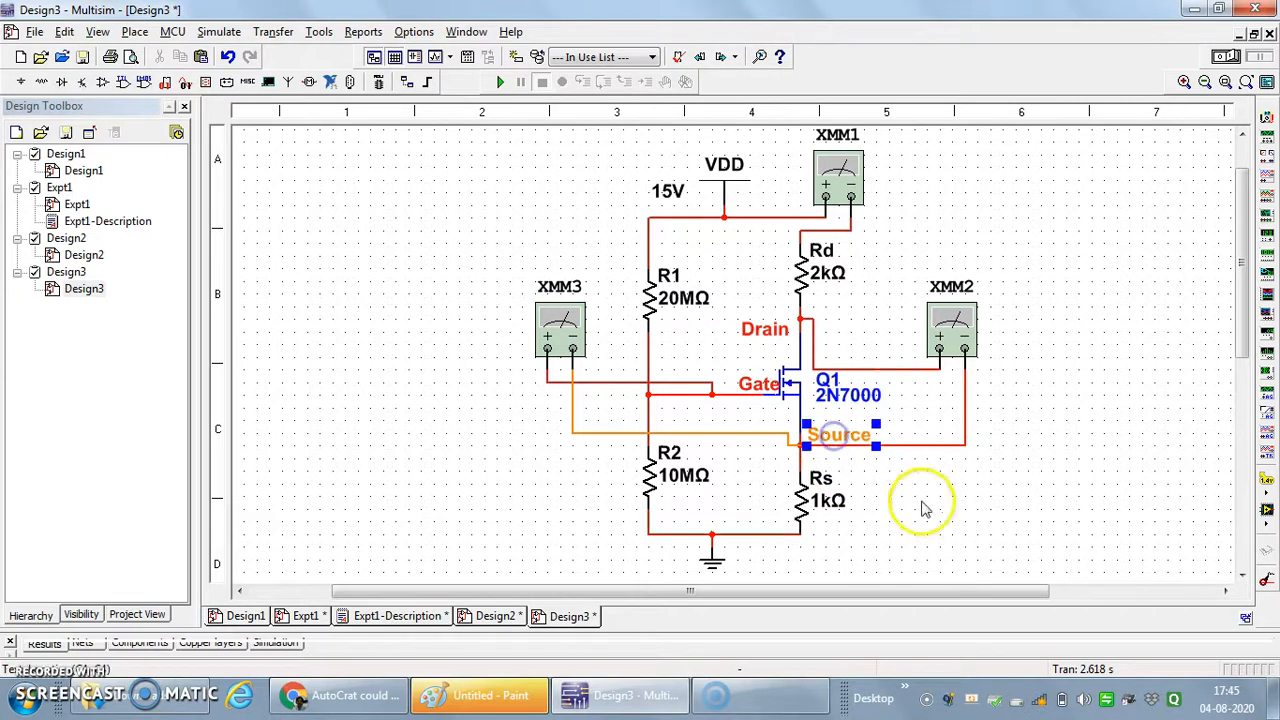
- Shift the Gate label left, clear of the transistor symbol, and raise the 15V label closer to VDD
left_click(757, 386)
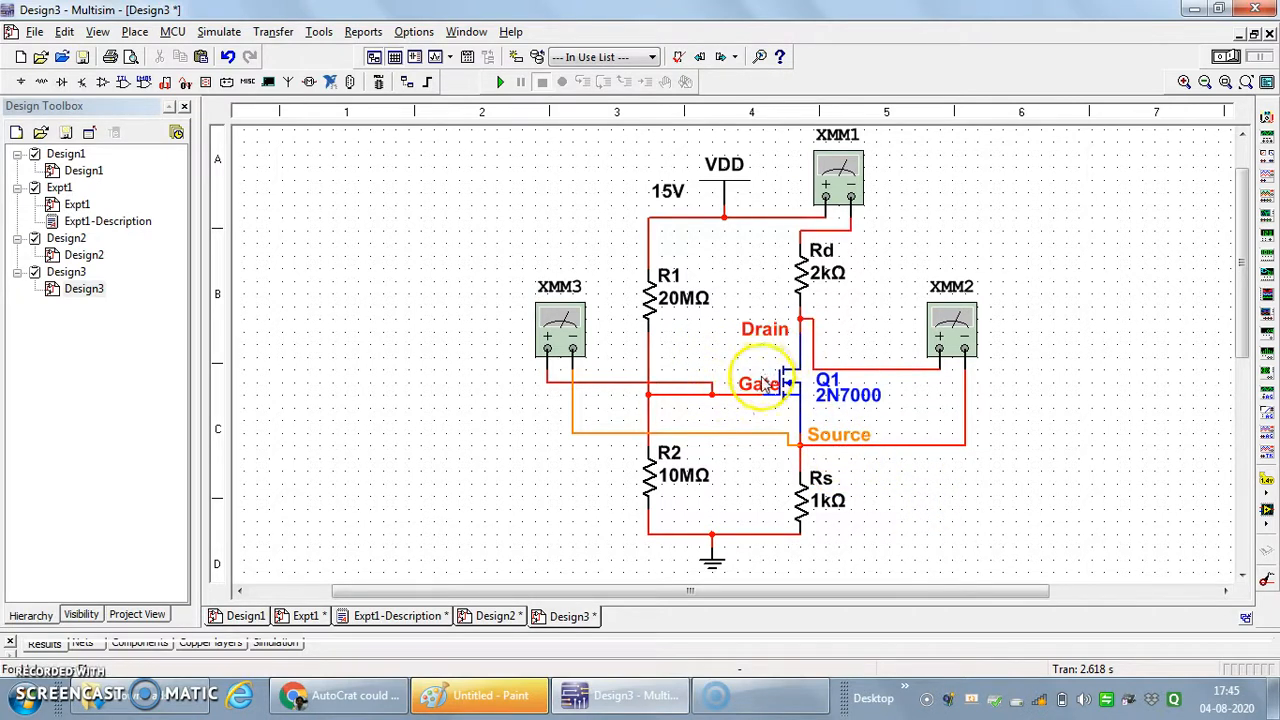
left_click_drag(757, 392, 743, 392)
left_click(932, 458)
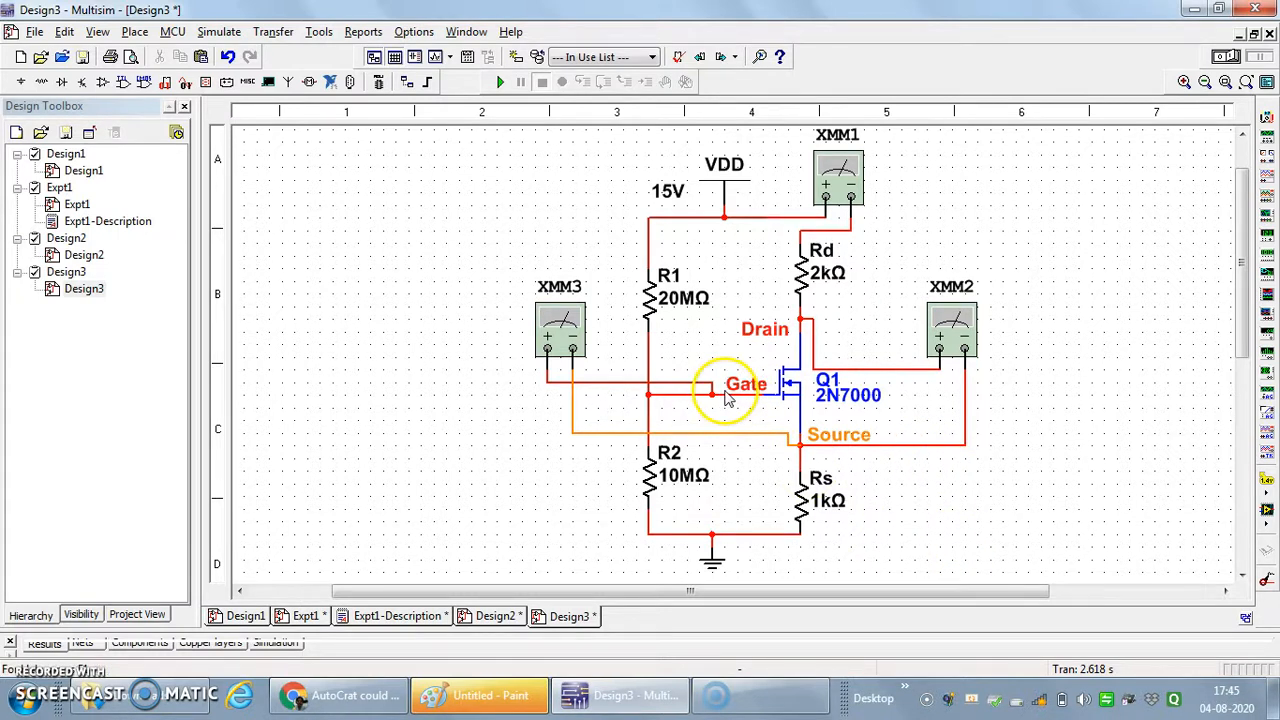
left_click(667, 194)
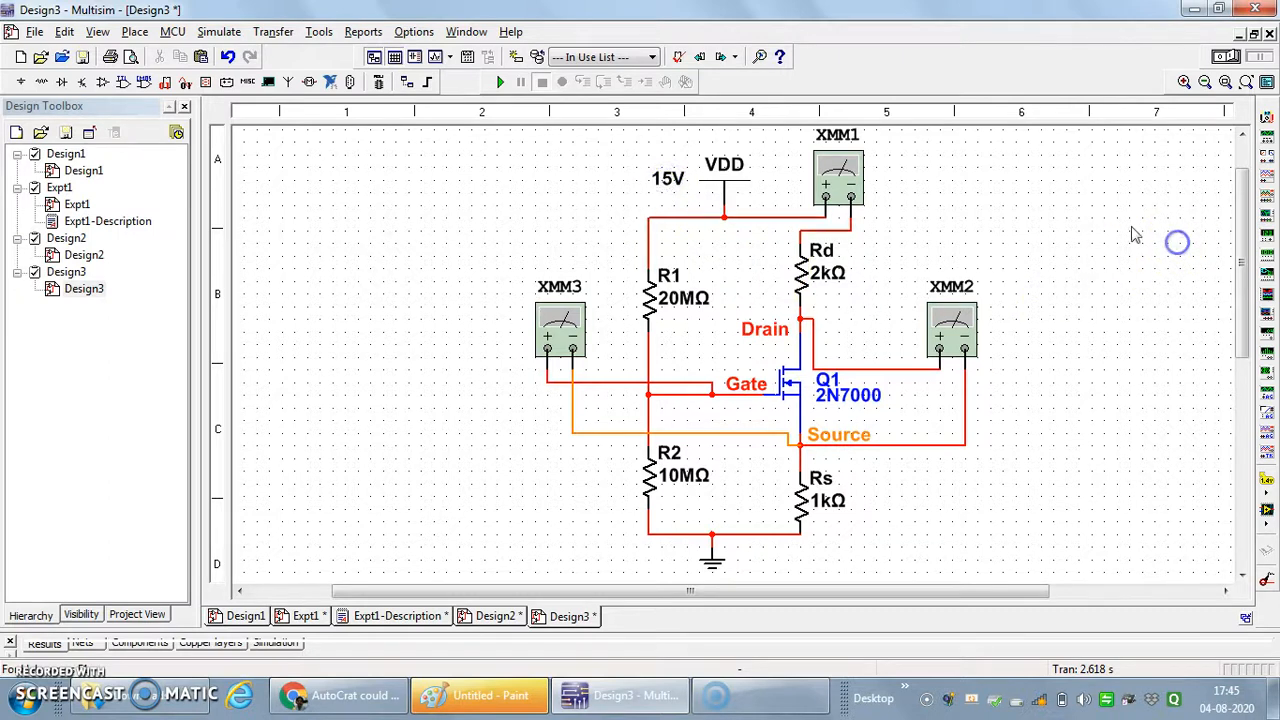
- Open the DC operating point analysis and remove all variables already selected for analysis
left_click(220, 32)
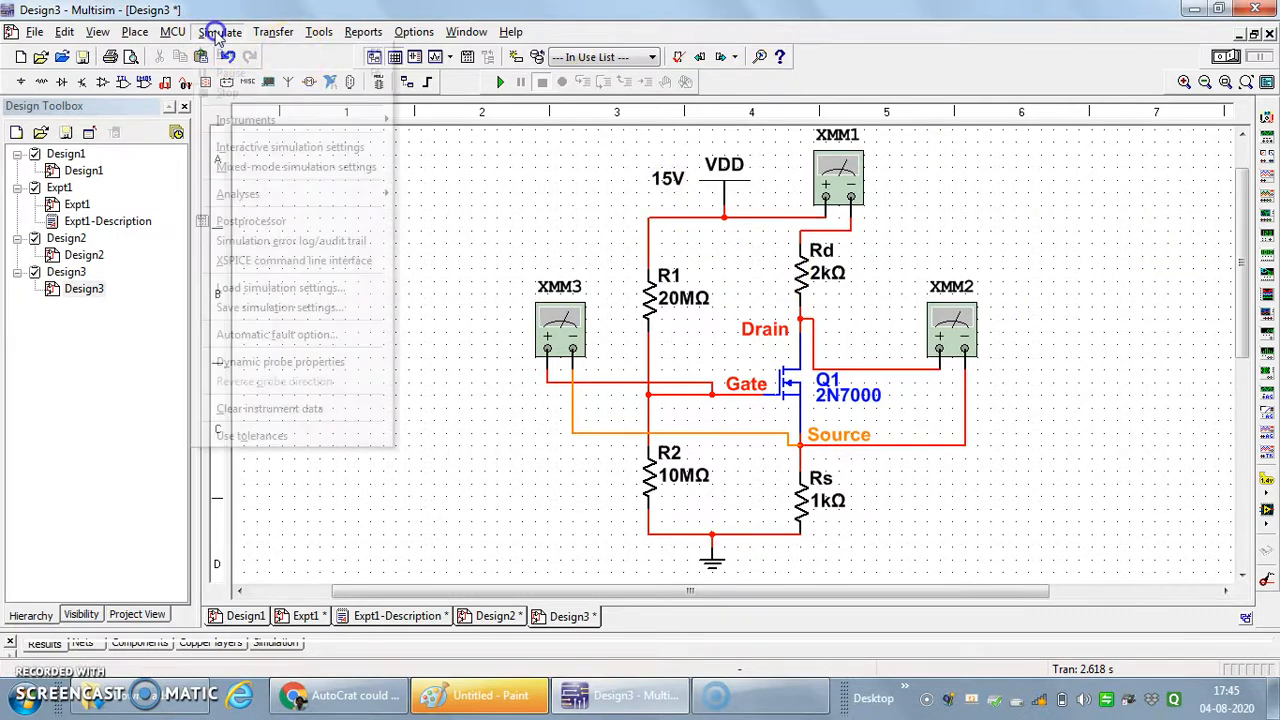
mouse_move(343, 197)
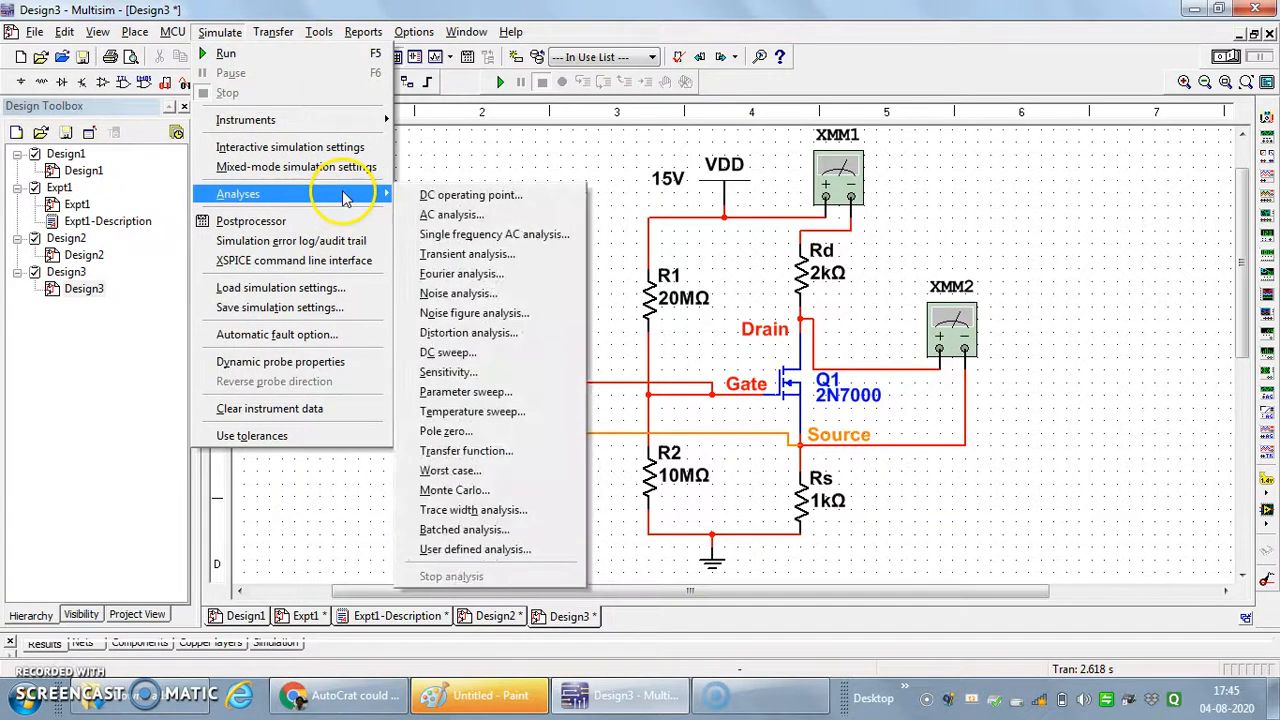
left_click(458, 199)
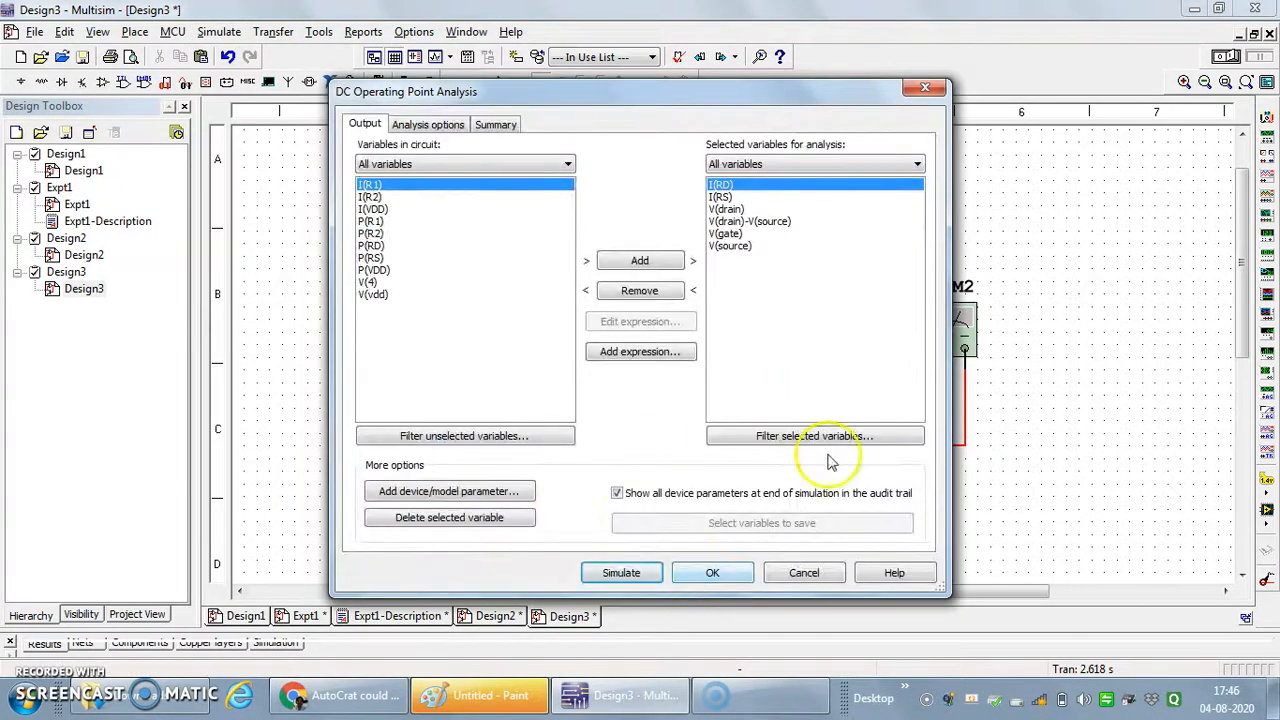
left_click(664, 290)
left_click(664, 290)
left_click(665, 292)
left_click(664, 291)
left_click(664, 291)
left_click(664, 291)
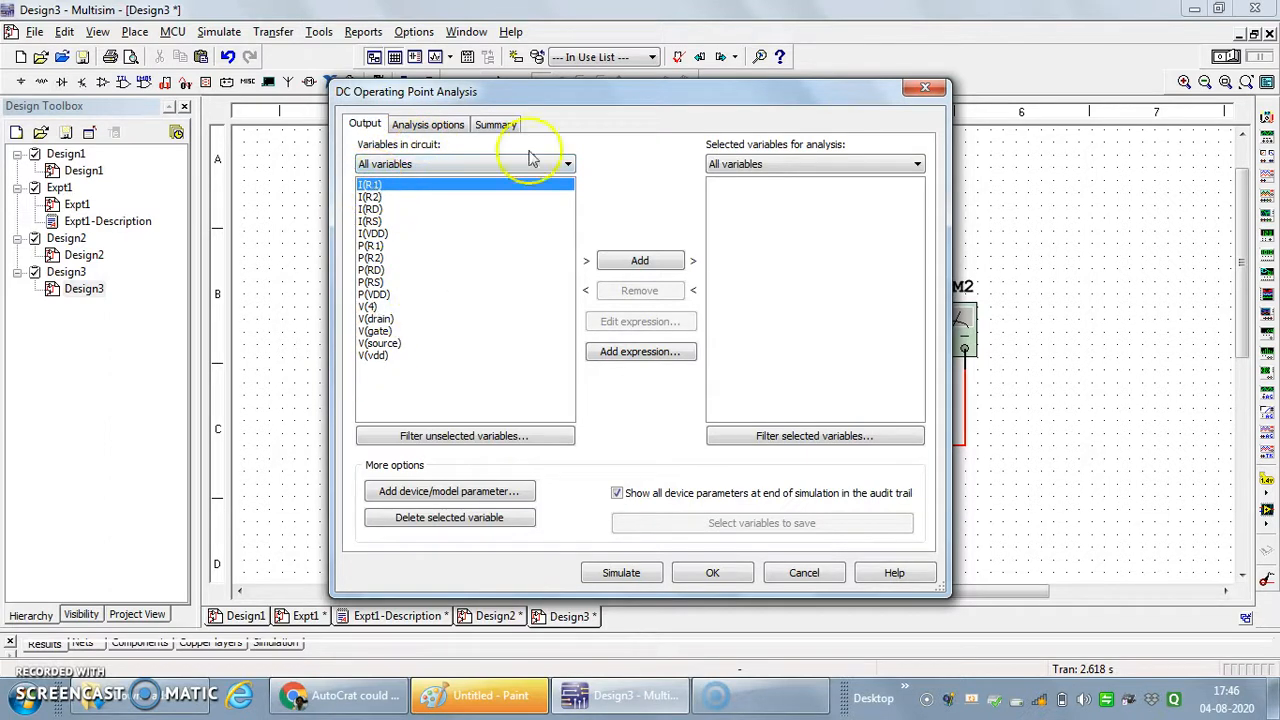
- Add the resistor currents I(RD) and I(RS) to the variables selected for the DC operating point analysis
left_click_drag(628, 100, 574, 76)
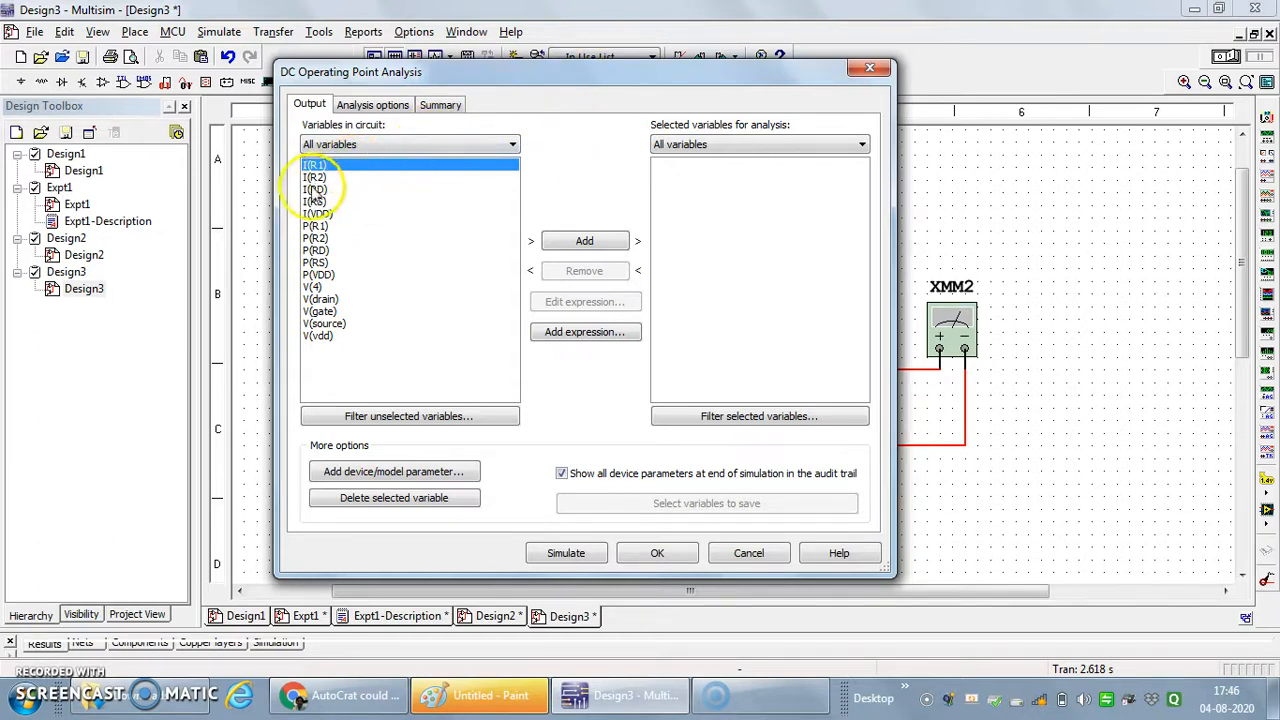
left_click_drag(571, 71, 600, 157)
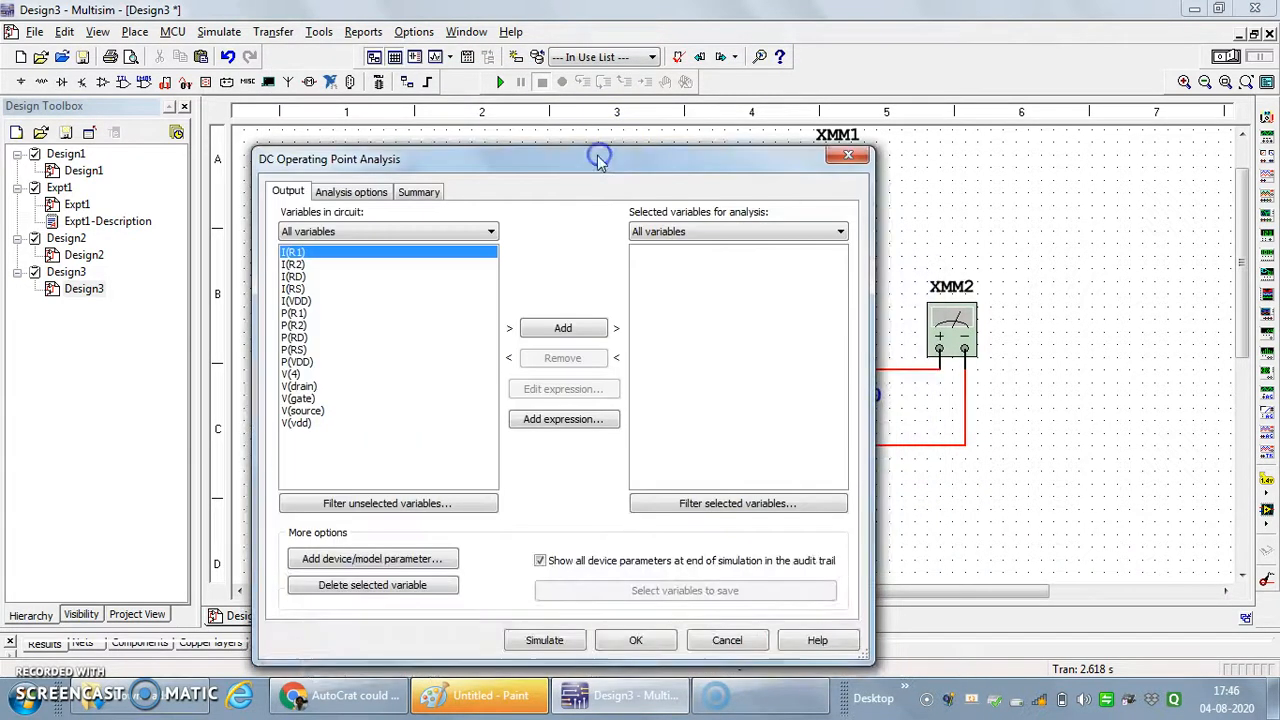
left_click(295, 278)
left_click(563, 329)
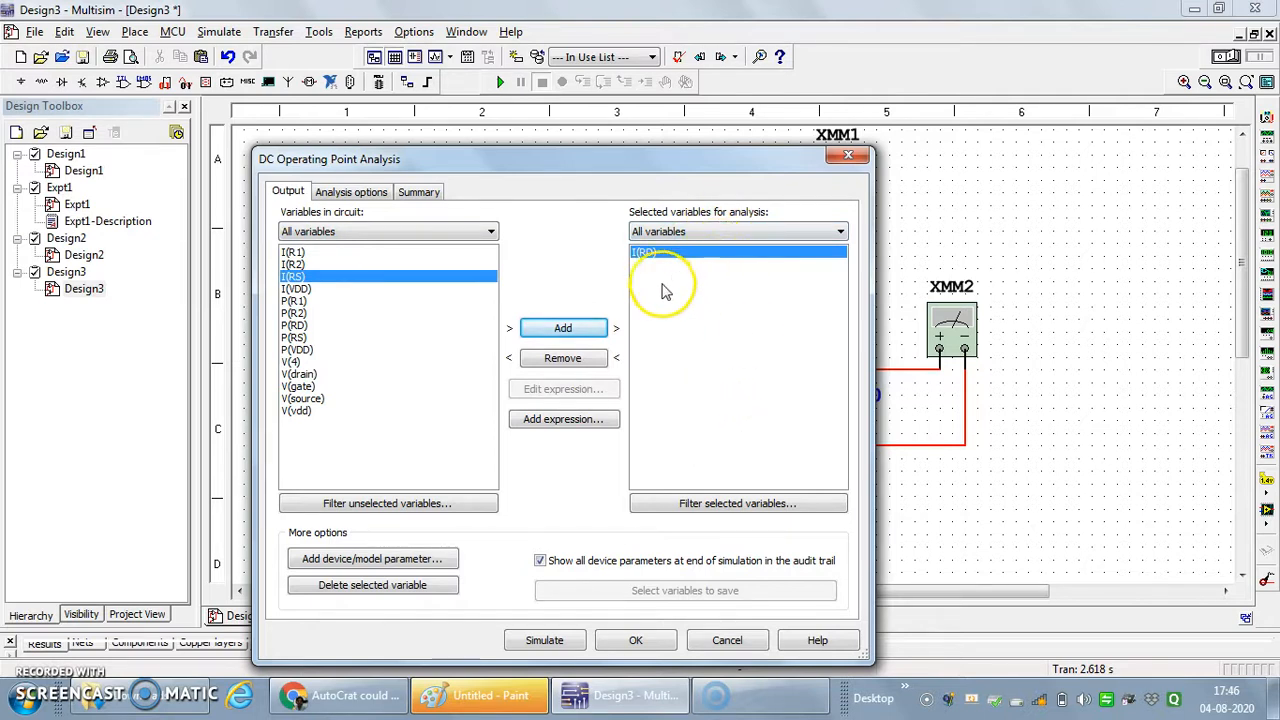
mouse_move(660, 158)
left_mouse_down()
mouse_move(669, 520)
mouse_move(718, 514)
mouse_move(634, 337)
mouse_move(655, 133)
left_mouse_up()
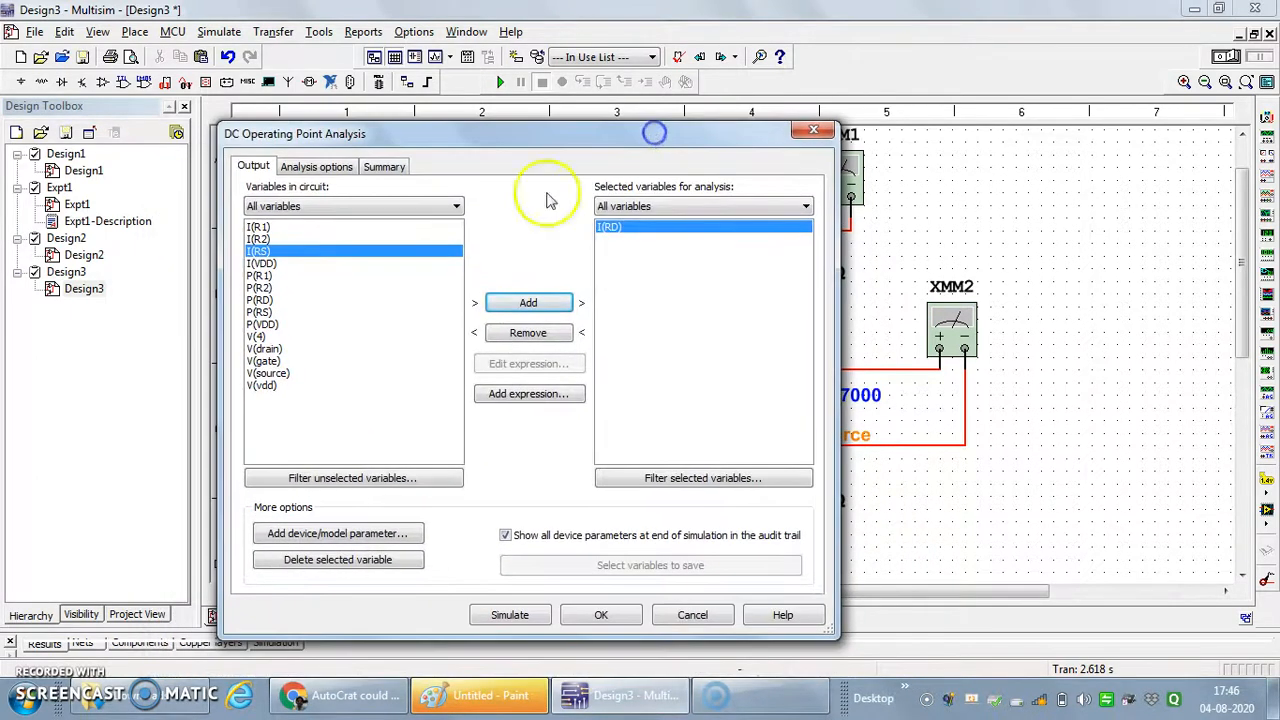
left_click(527, 302)
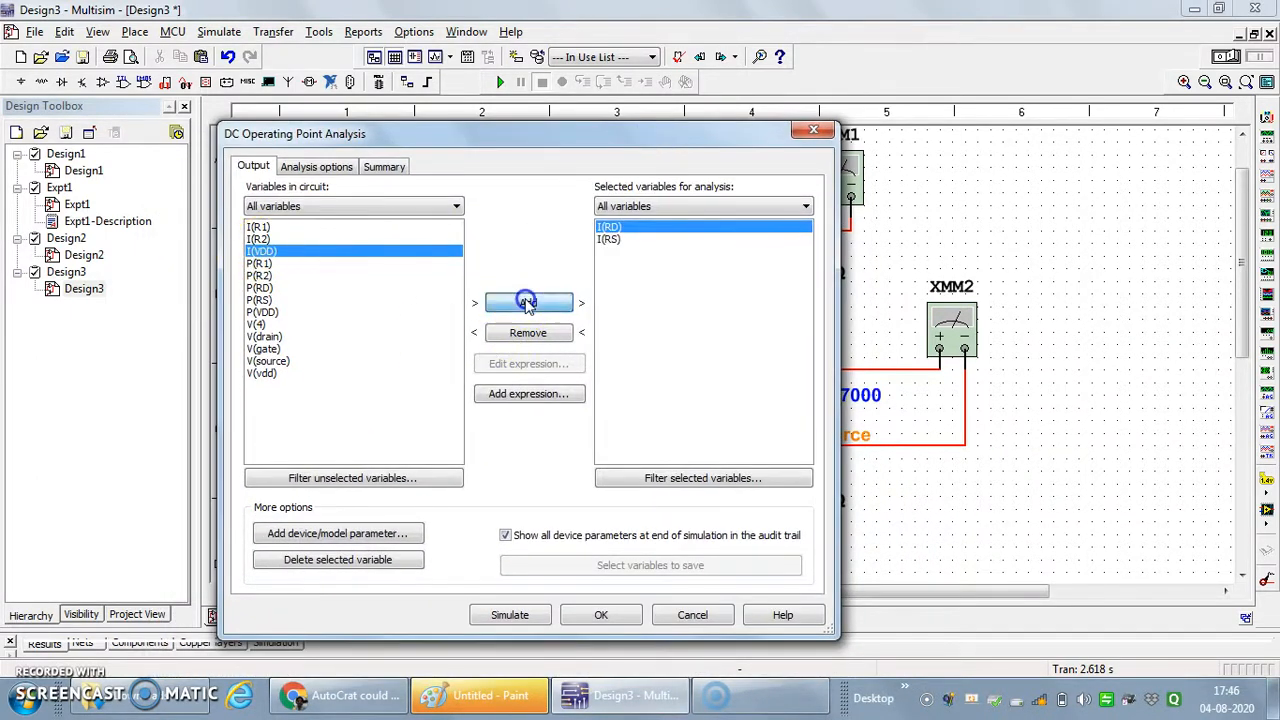
- Add the node voltages V(drain), V(gate) and V(source) to the variables selected for analysis
left_click(268, 336)
left_click(530, 305)
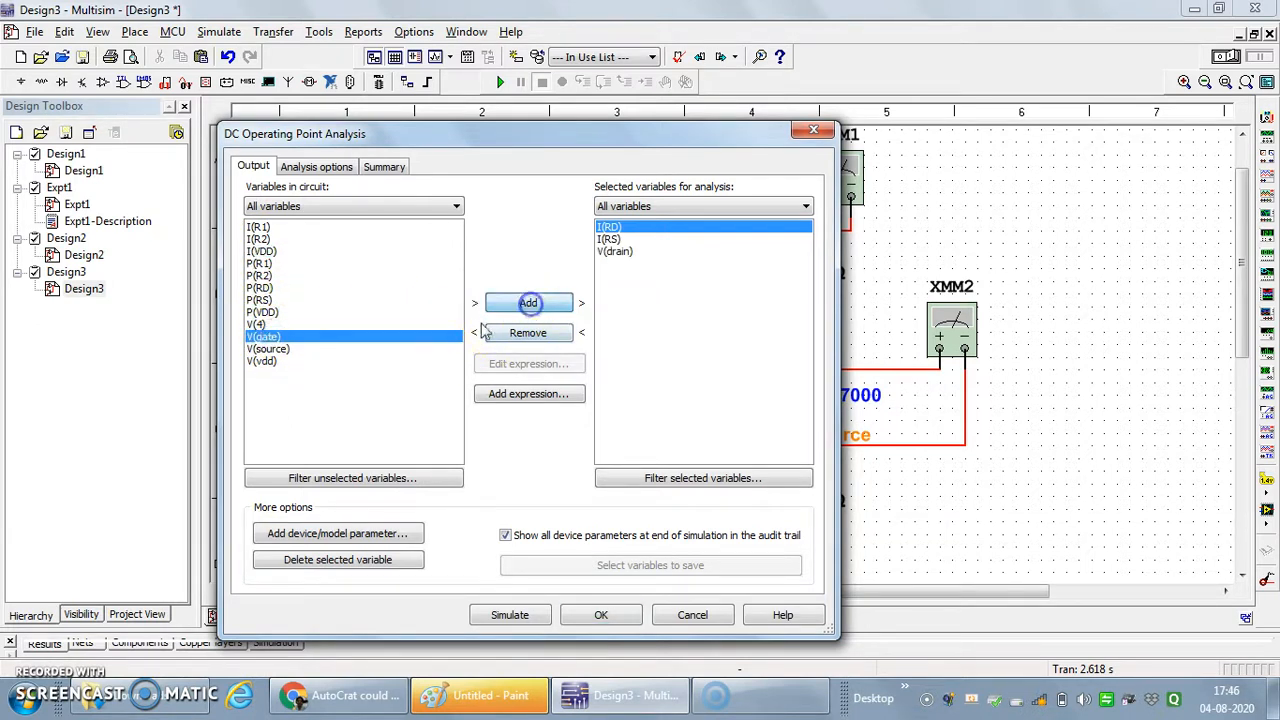
left_click(528, 304)
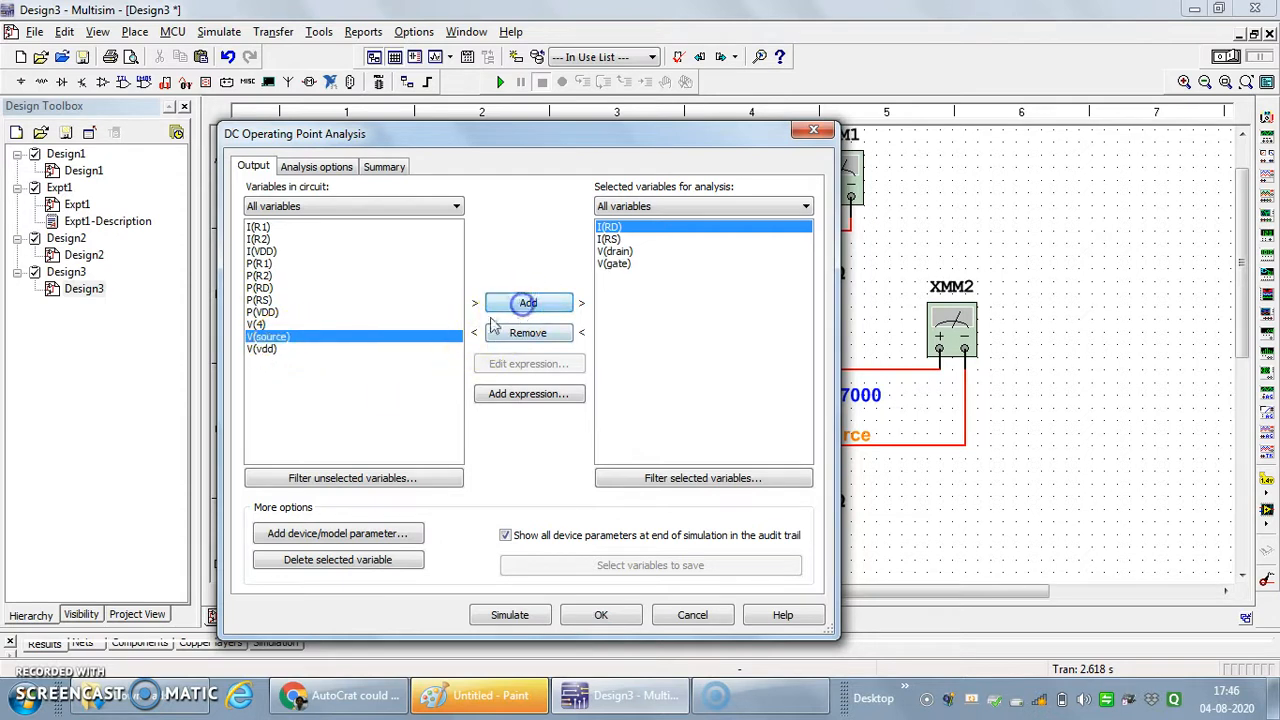
left_click(526, 306)
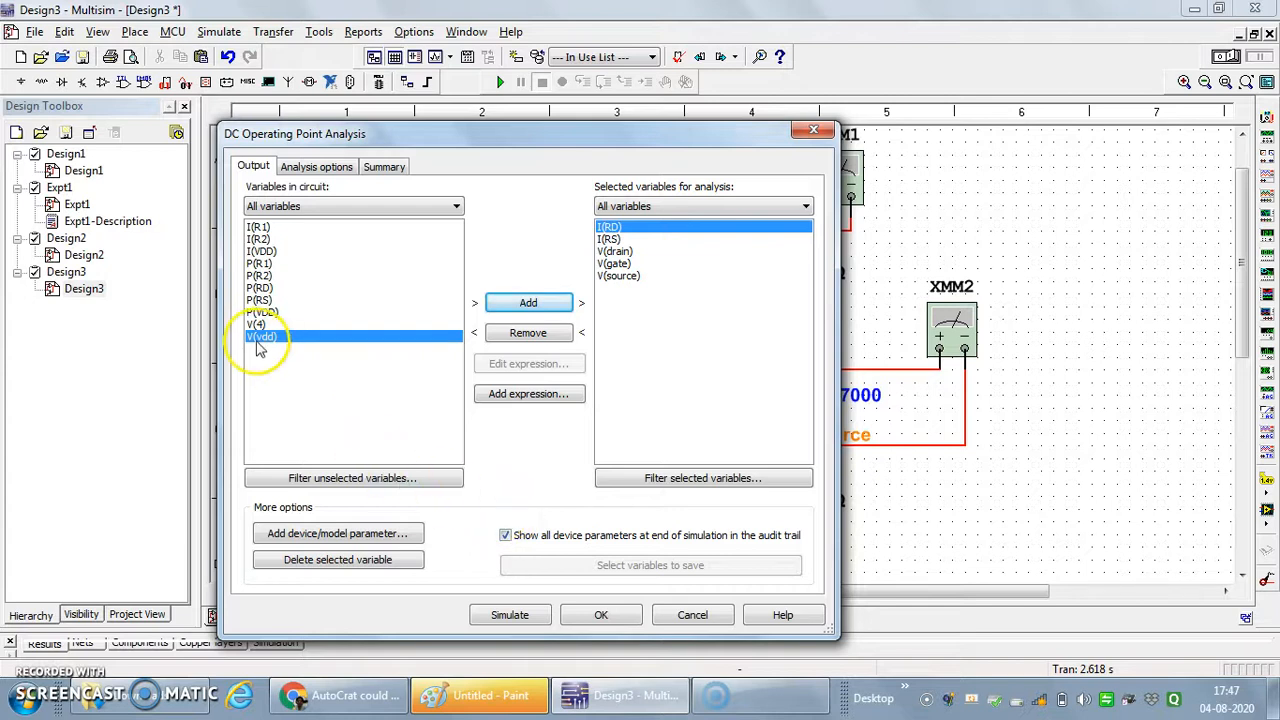
- Add the drain-to-source voltage expression V(drain)-V(source) to the variables selected for analysis
left_click(617, 252)
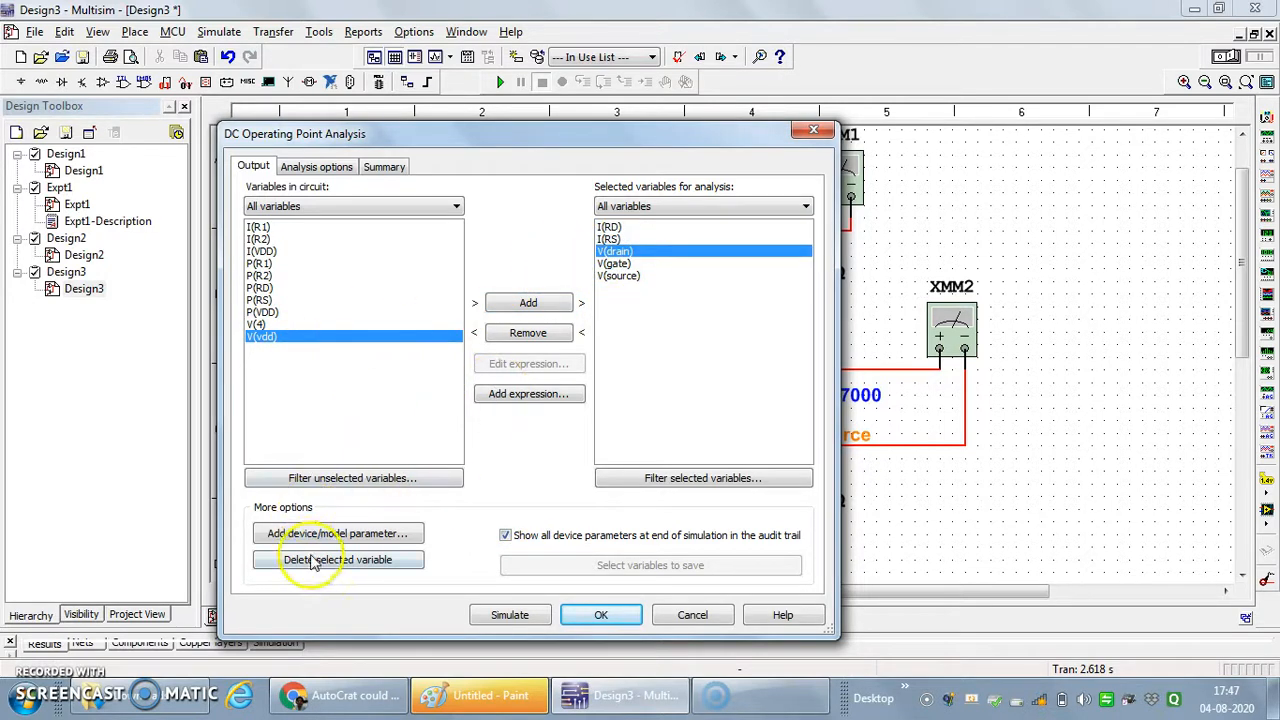
left_click(532, 395)
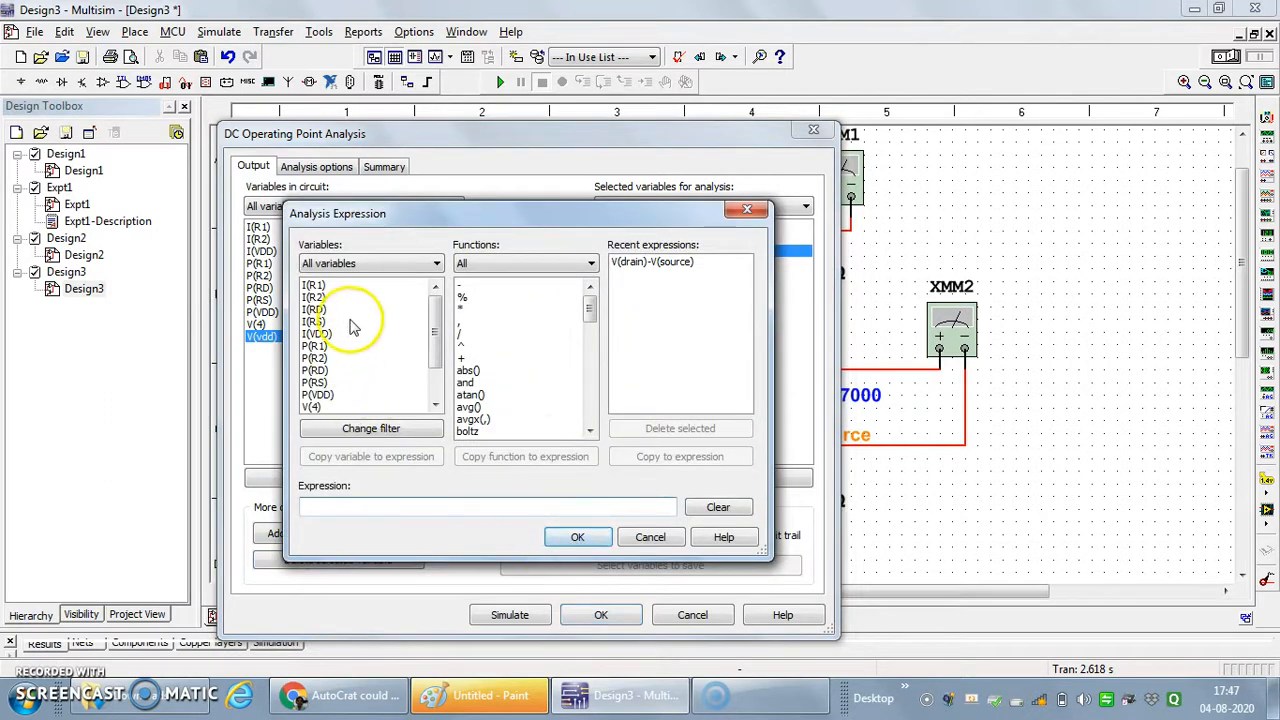
left_click_drag(433, 337, 430, 387)
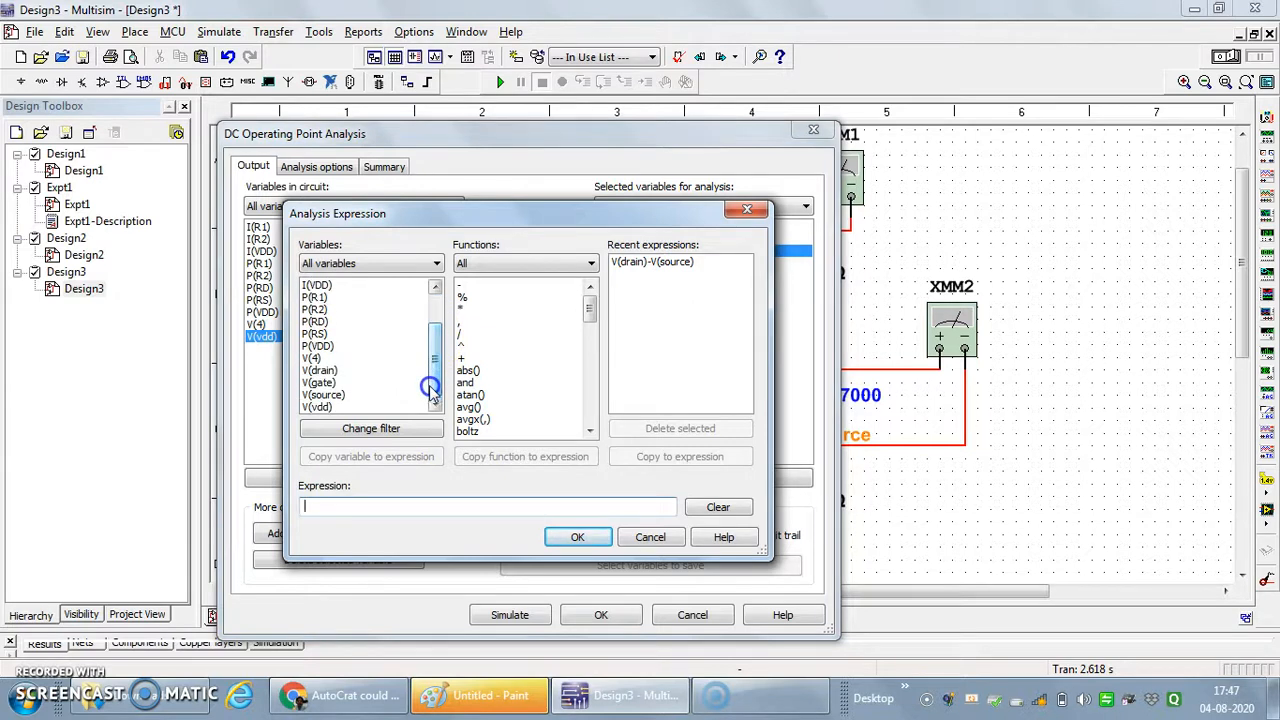
left_click(331, 372)
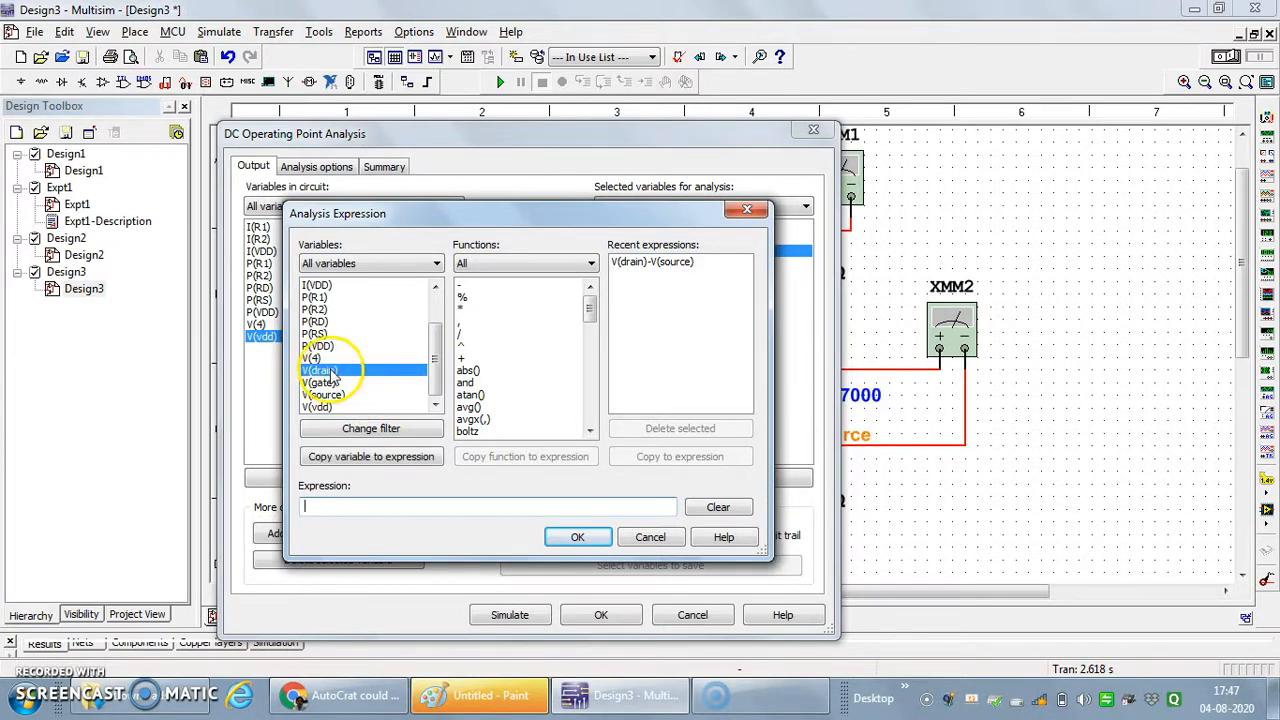
left_click(364, 458)
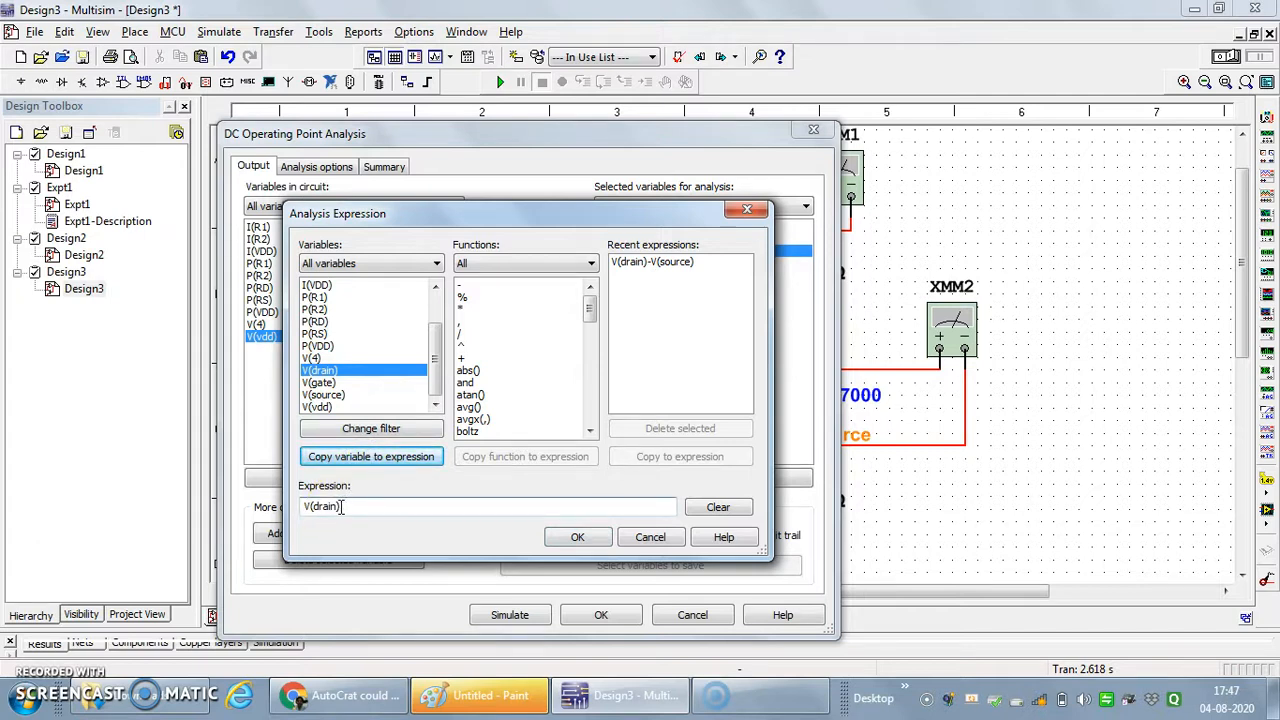
left_click(477, 287)
left_click(523, 457)
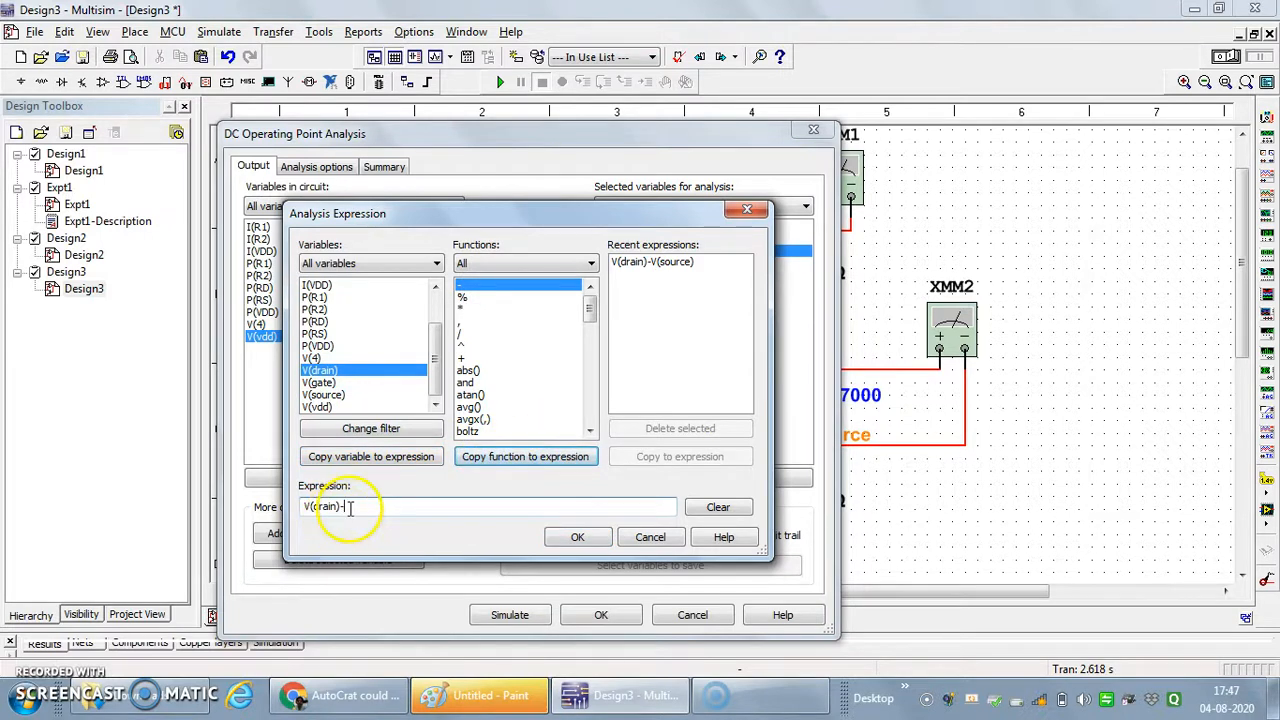
left_click(337, 395)
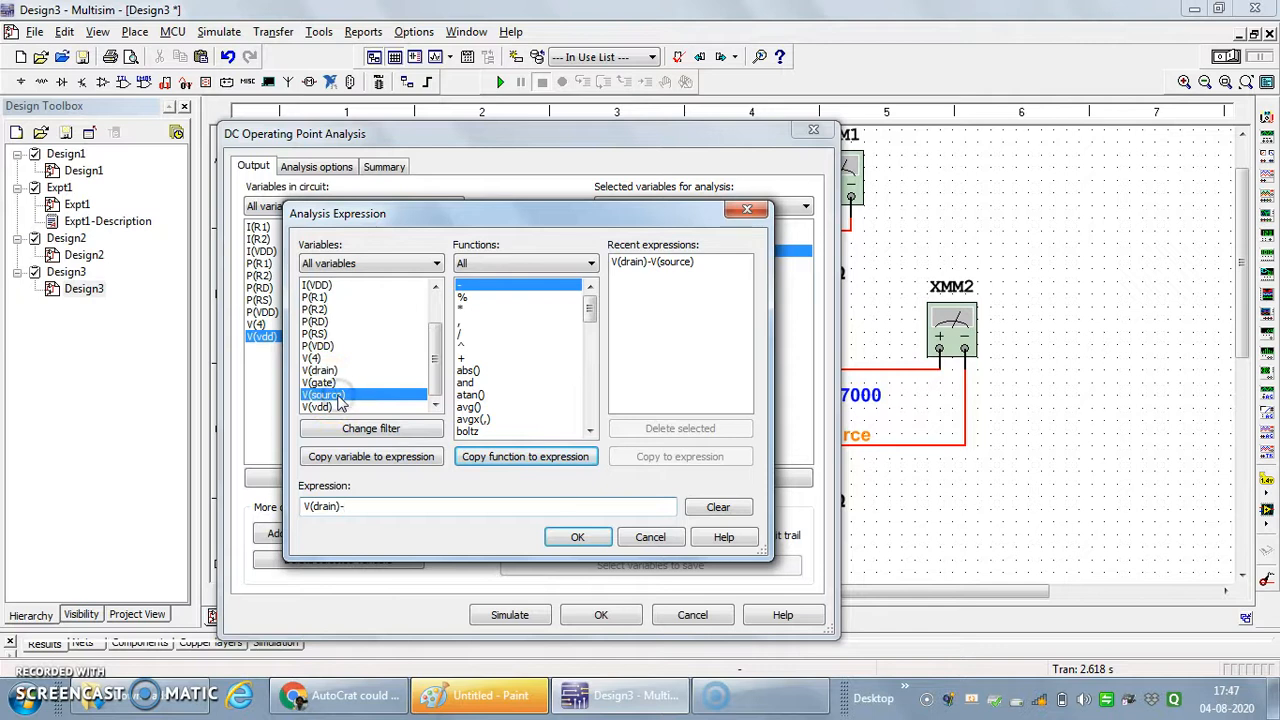
left_click(372, 460)
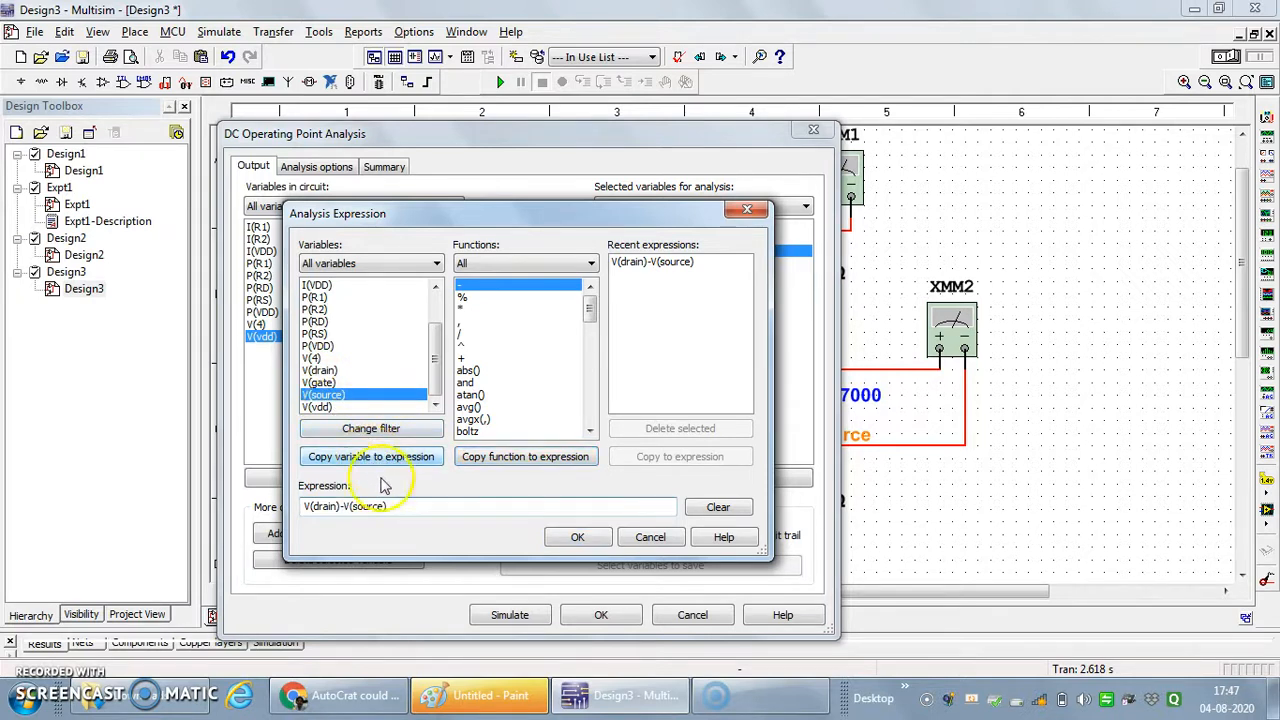
left_click(568, 537)
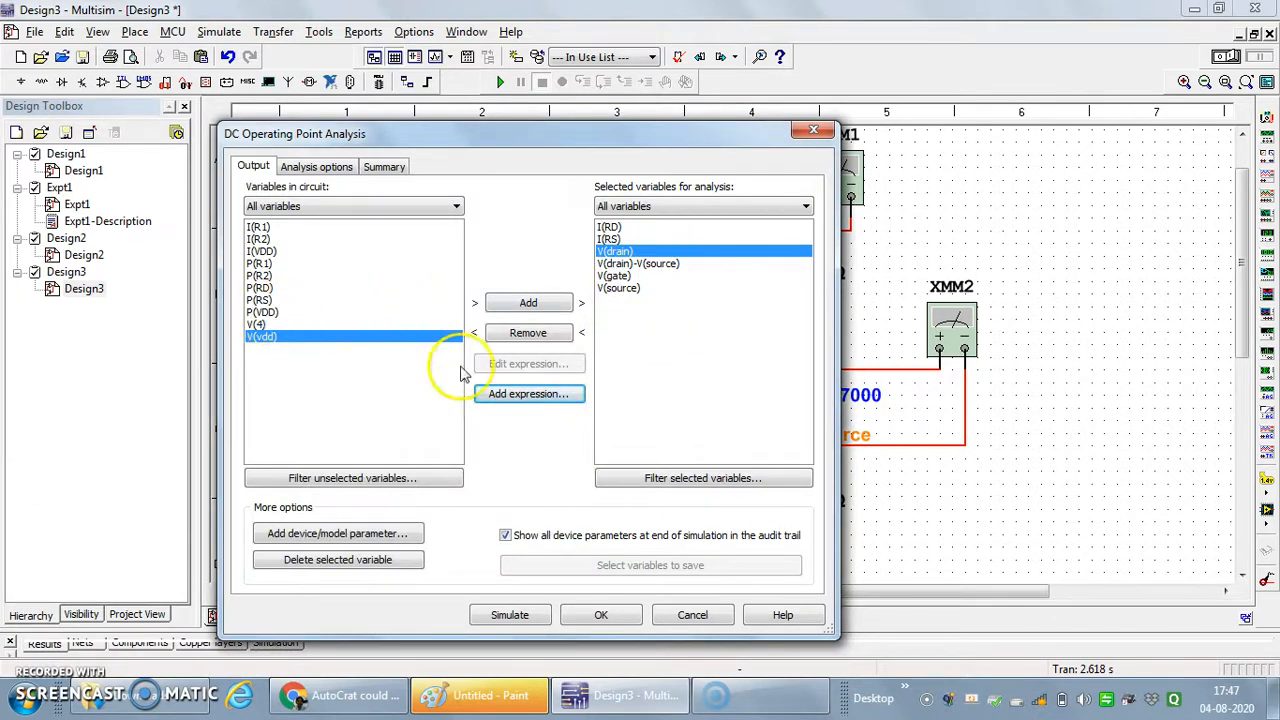
- Add the gate-to-source voltage expression V(gate)-V(source) to the variables selected for analysis
left_click(528, 394)
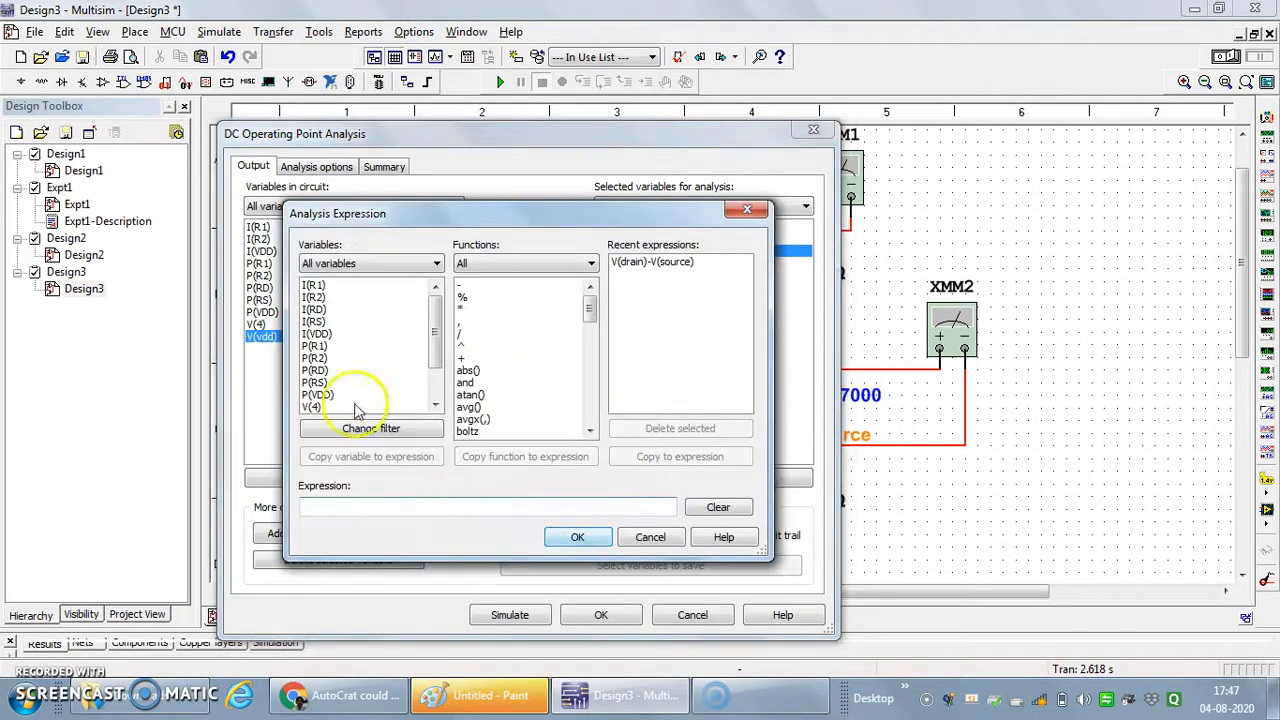
left_click_drag(436, 354, 437, 408)
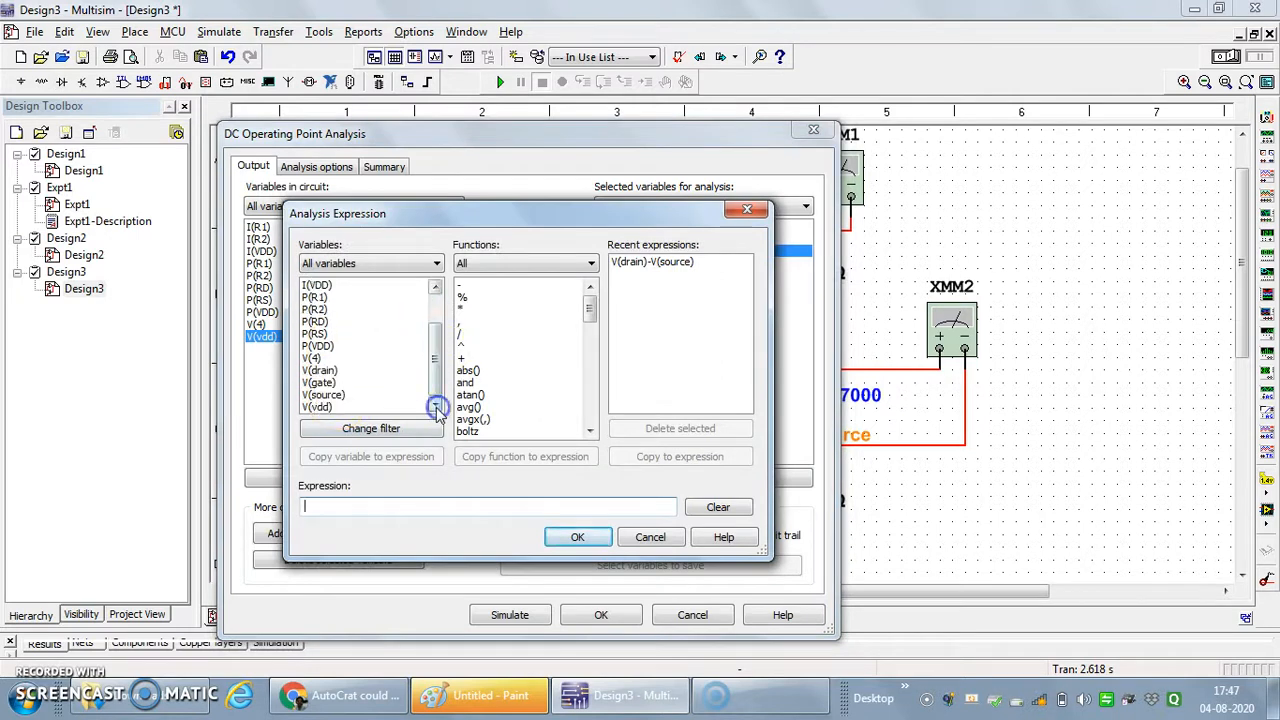
left_click(320, 384)
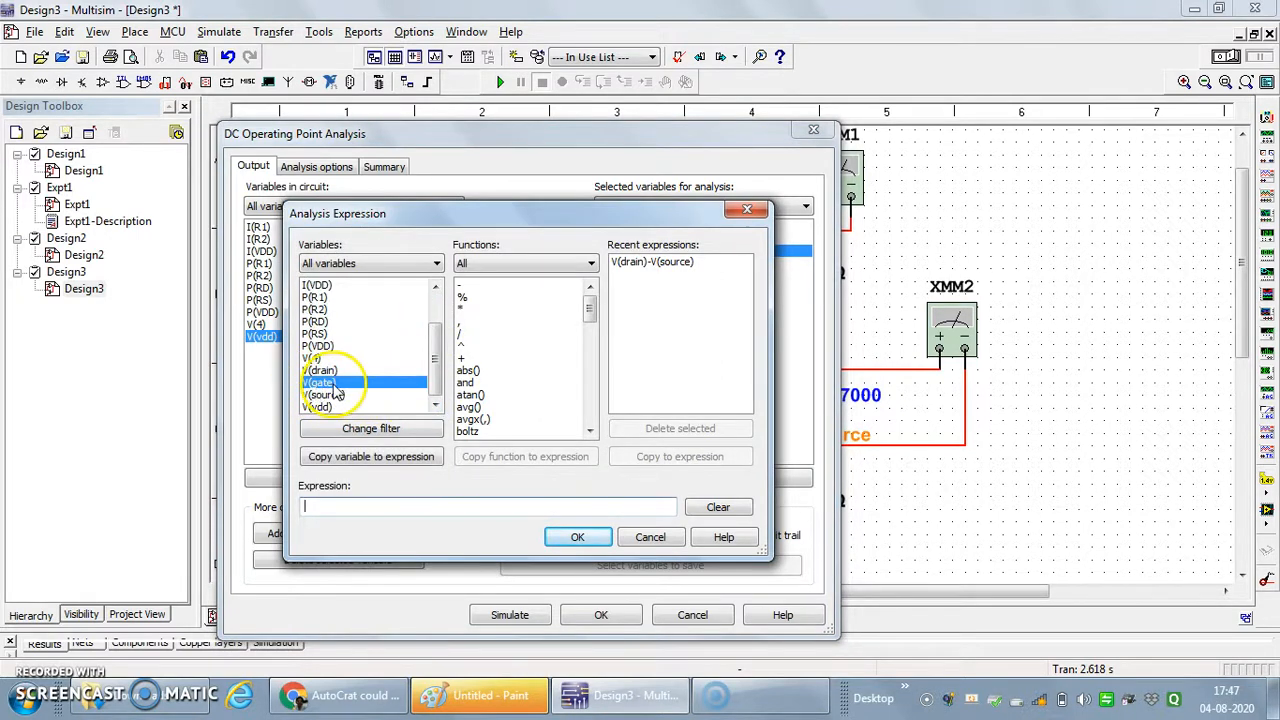
left_click(355, 458)
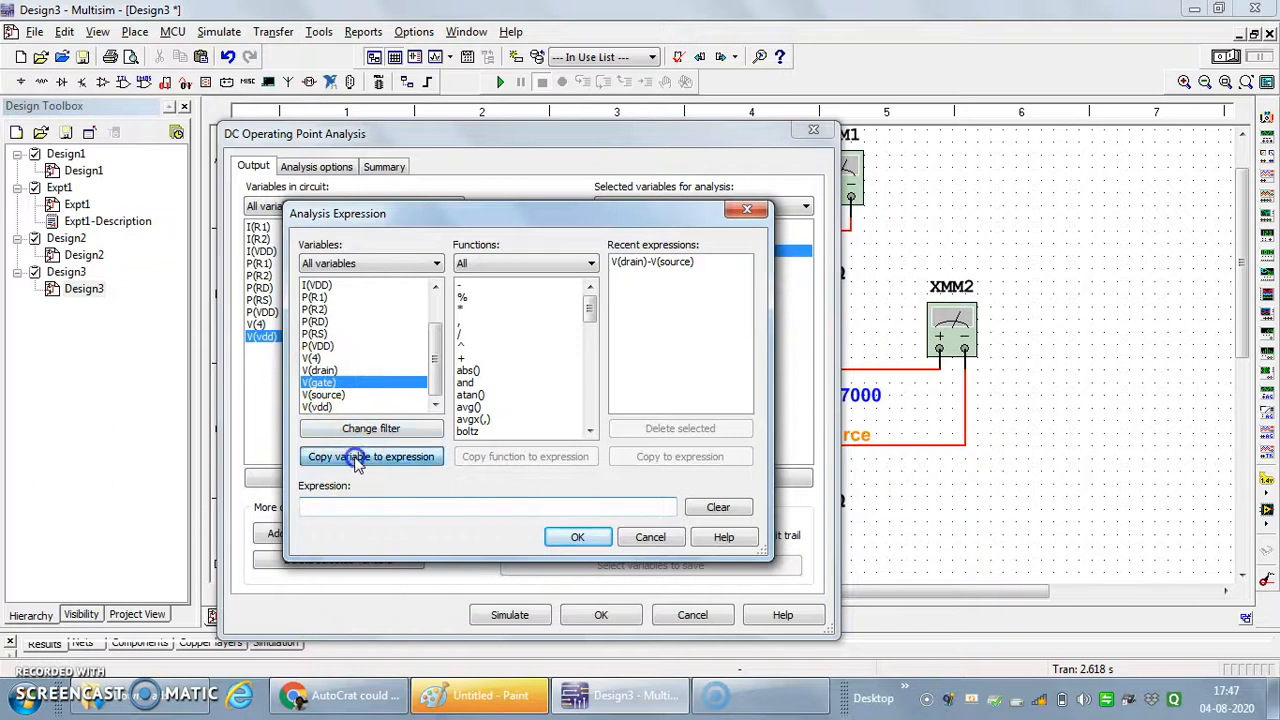
left_click(471, 286)
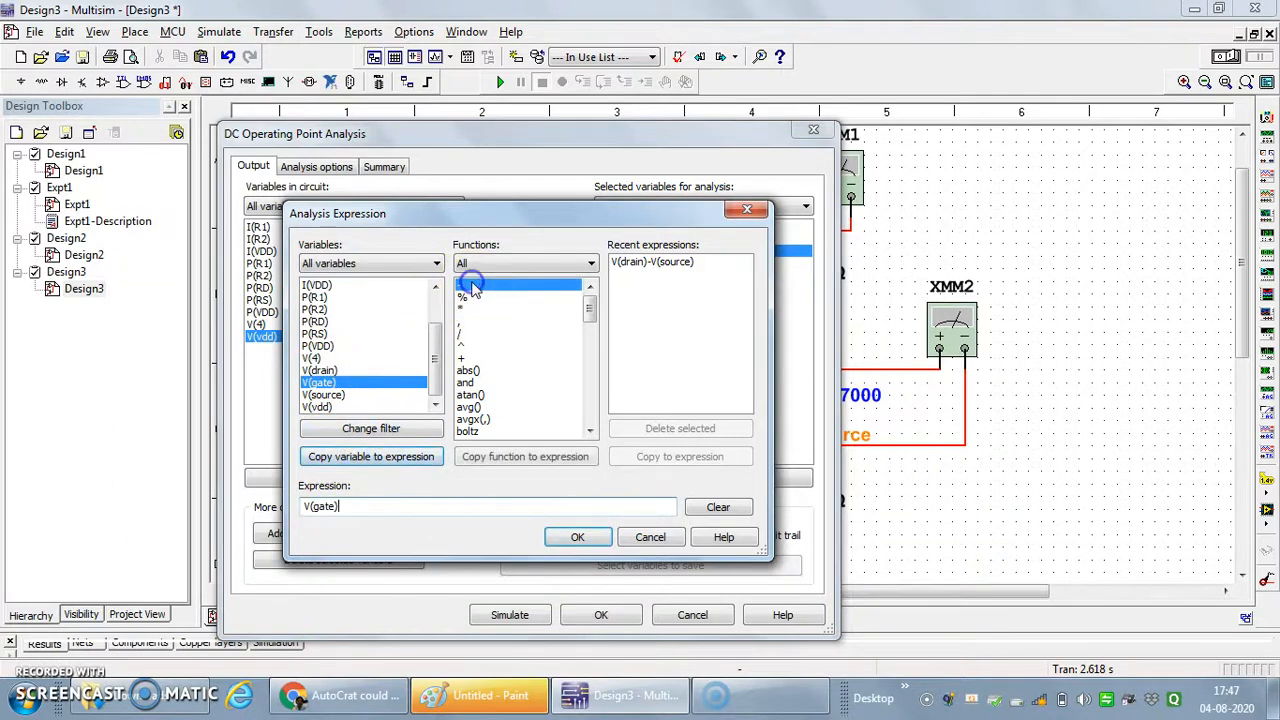
left_click(530, 460)
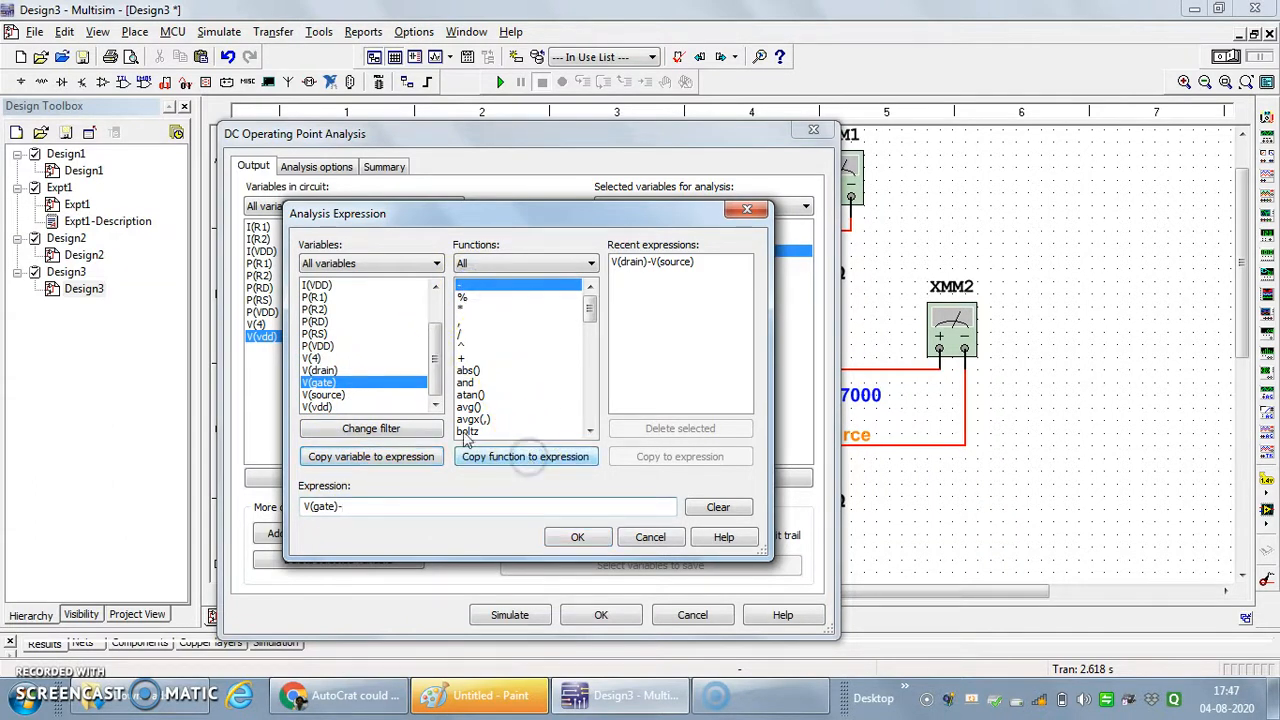
left_click(331, 396)
left_click(365, 458)
left_click(575, 537)
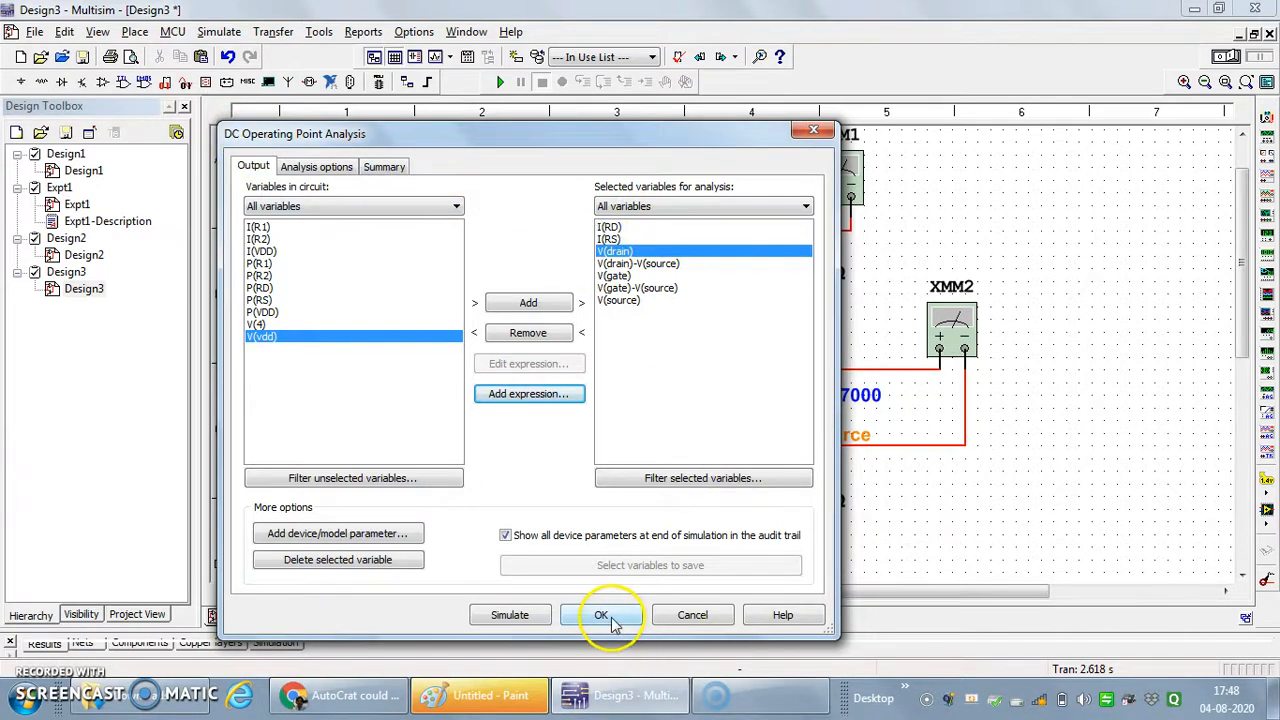
- Run the DC operating point simulation, switch the results to a white background, and reposition the Grapher window over the schematic
left_click(530, 614)
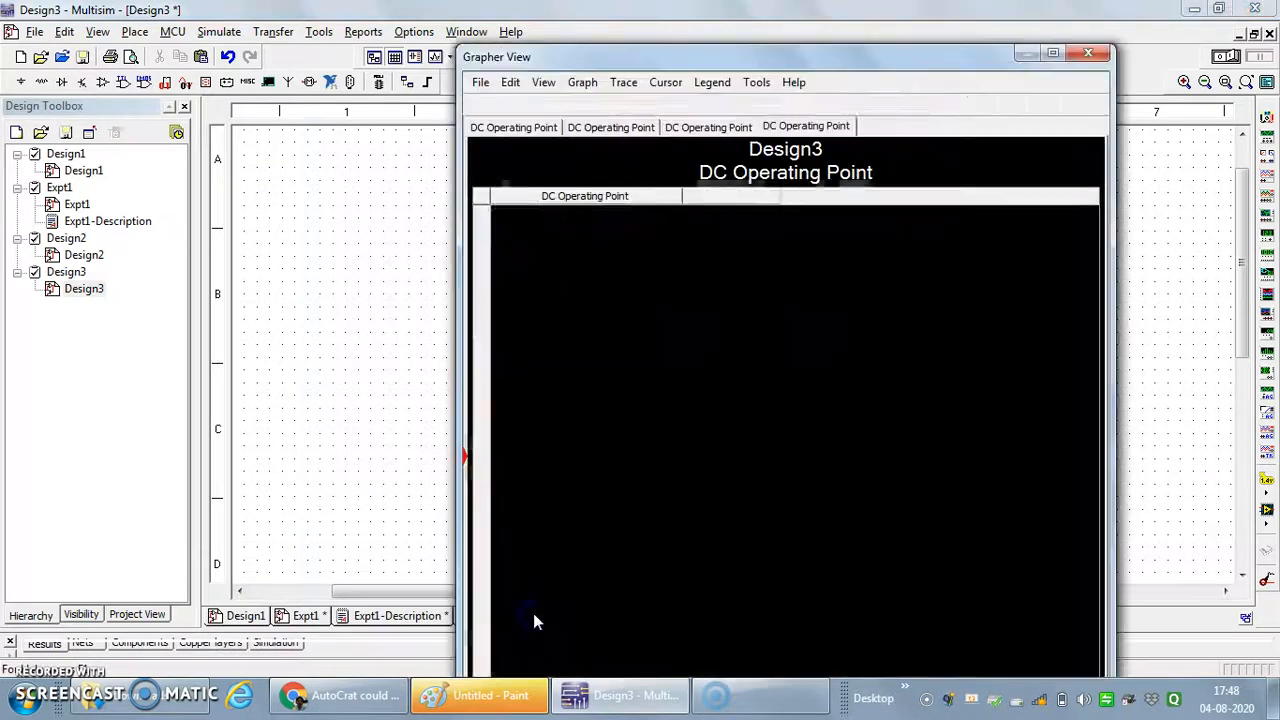
left_click_drag(880, 63, 515, 57)
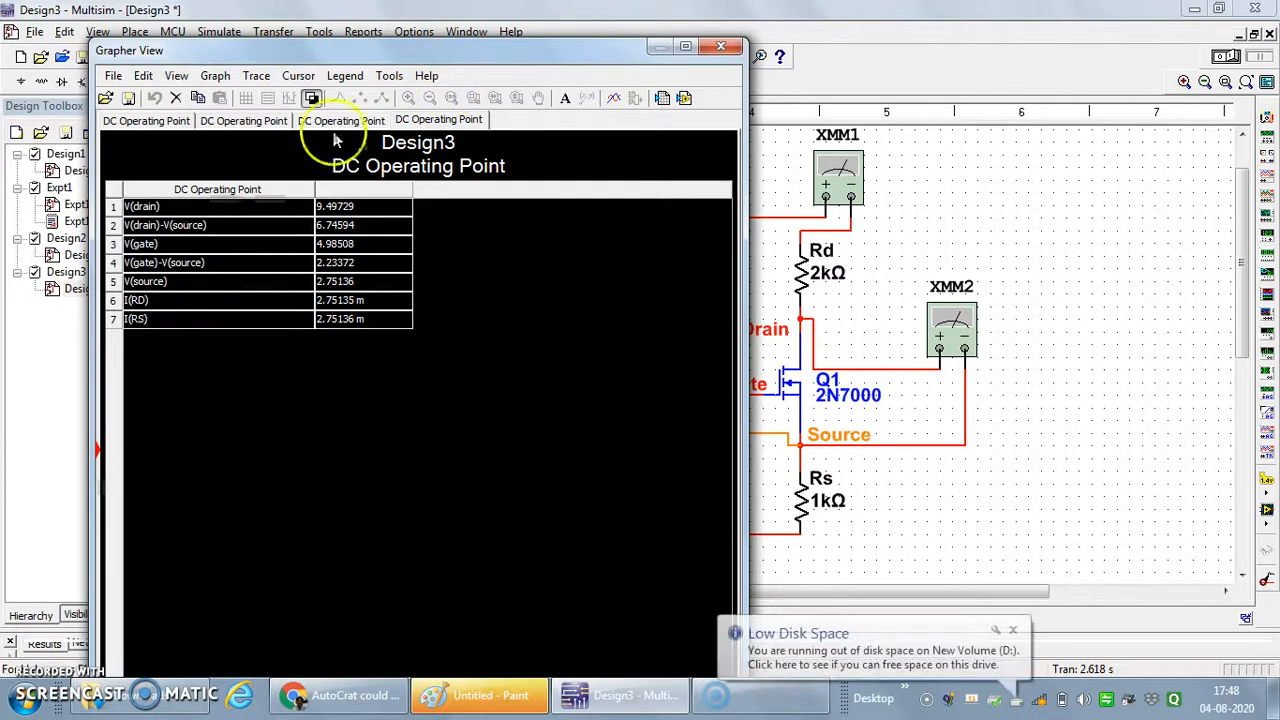
left_click(312, 98)
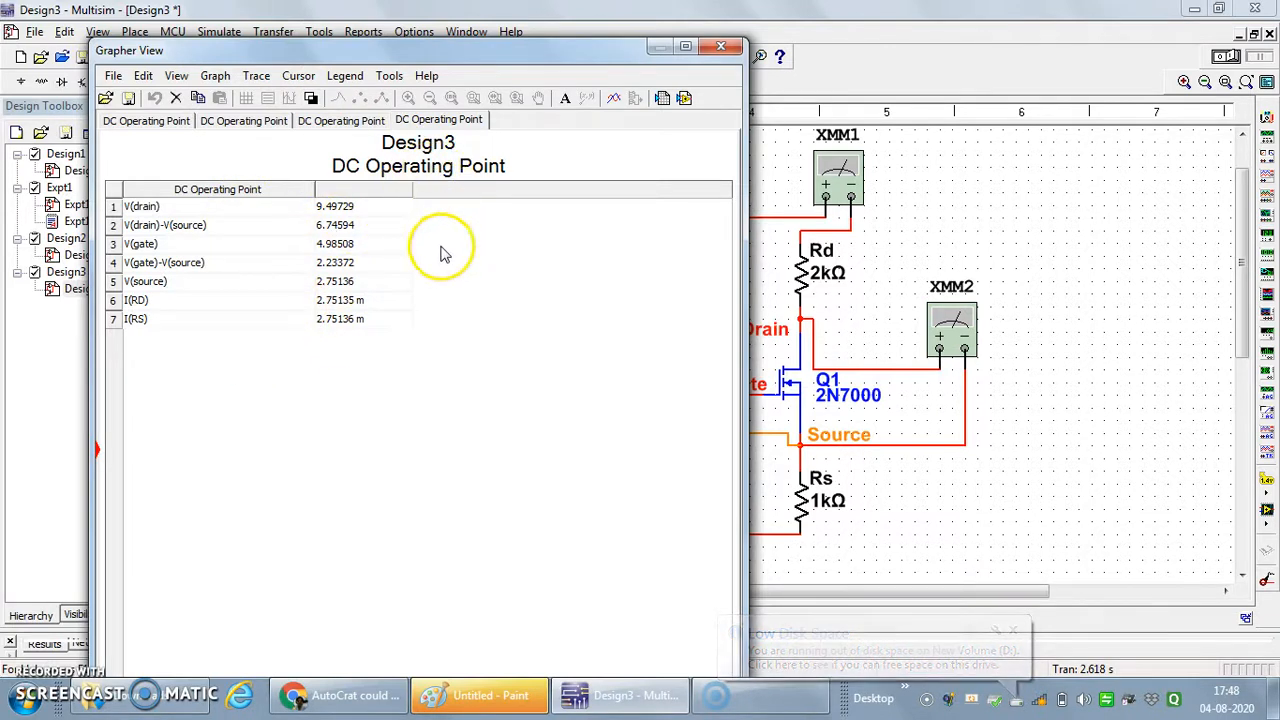
left_click_drag(436, 55, 426, 42)
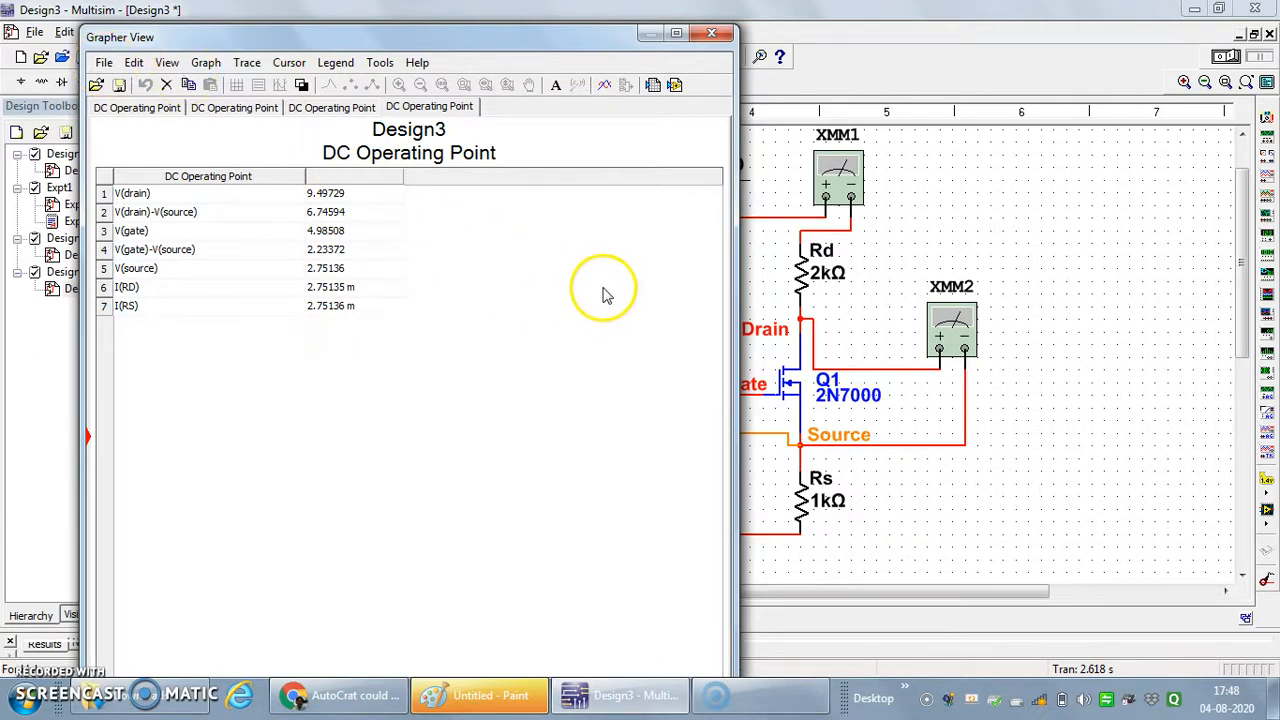
left_click_drag(592, 44, 837, 92)
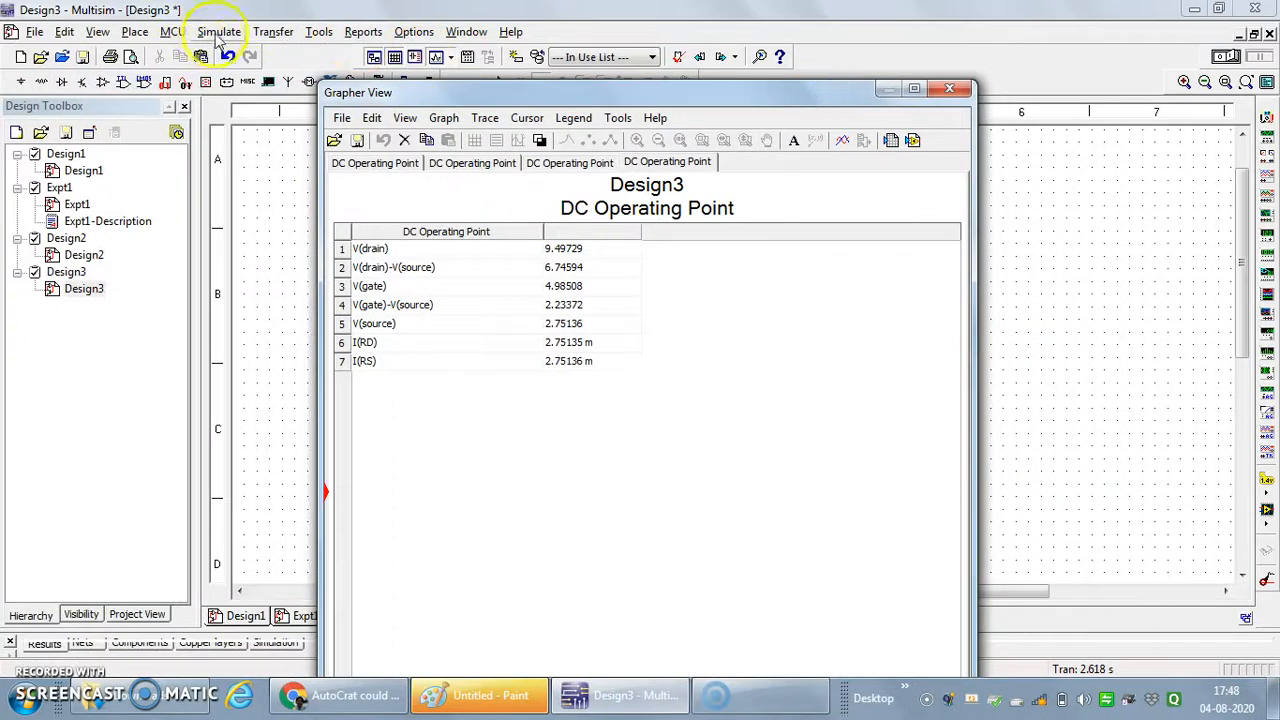